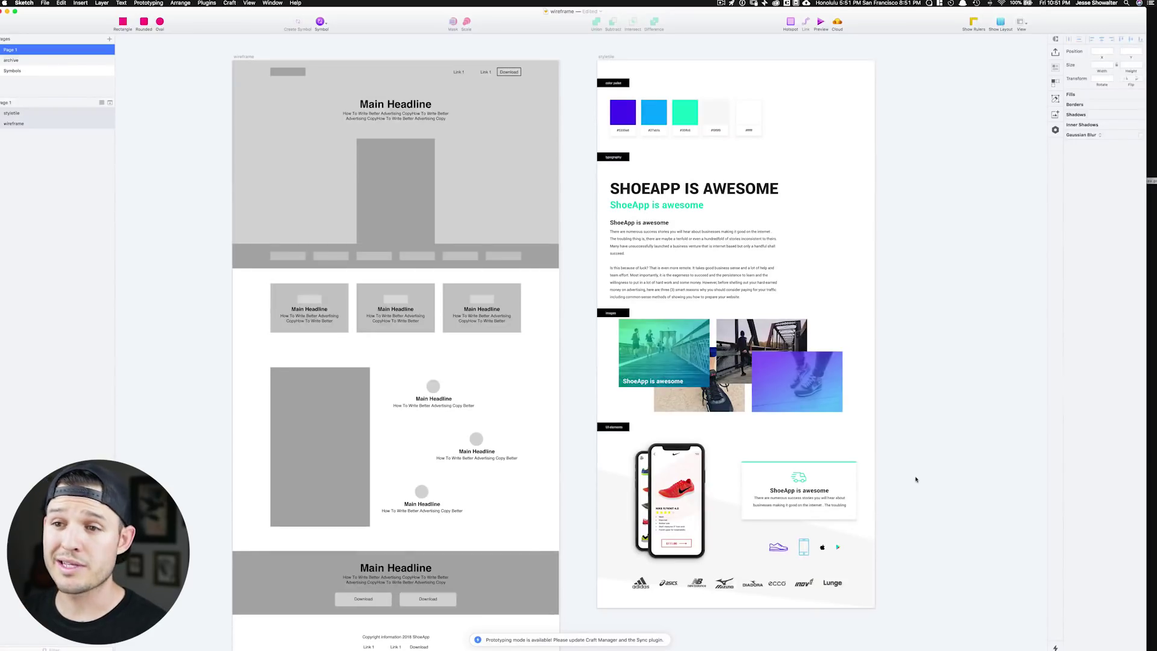
# Duplicate the wireframe artboard and place the copy beside the styletile artboard, on the side opposite the original.
pyautogui.moveTo(244, 58); pyautogui.dragTo(292, 57)
pyautogui.moveTo(638, 90); pyautogui.dragTo(894, 95)
pyautogui.click(928, 50)
pyautogui.moveTo(927, 51); pyautogui.dragTo(600, 45)
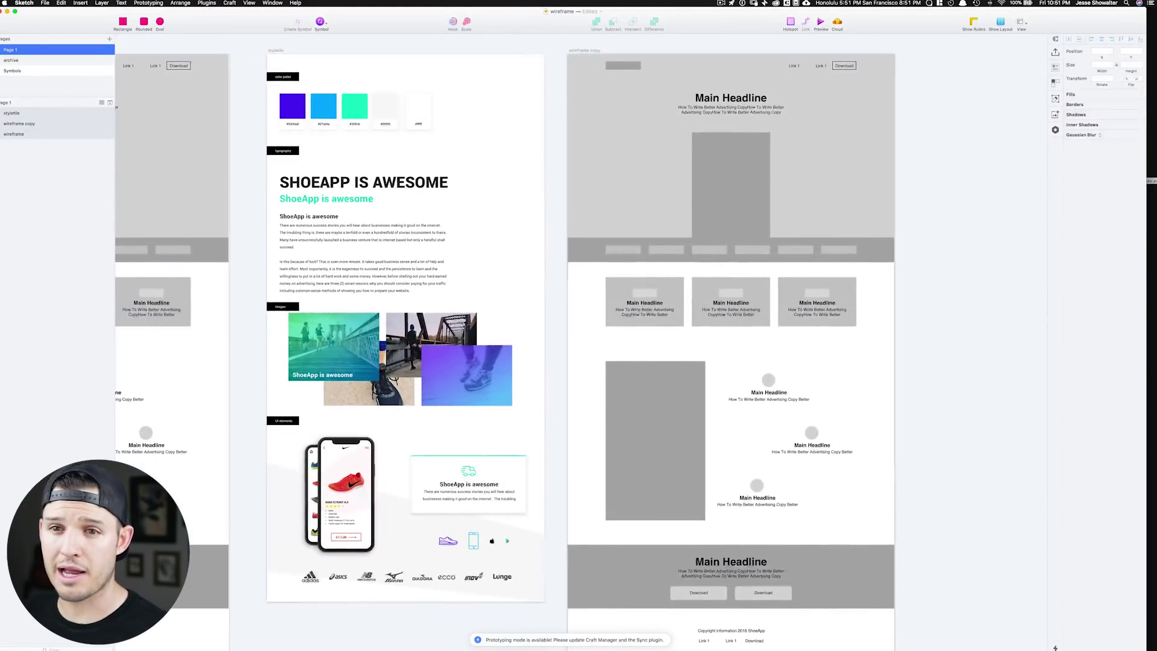
# Rename the copied wireframe artboard as desktop.
pyautogui.doubleClick(20, 120)
pyautogui.write('desk')
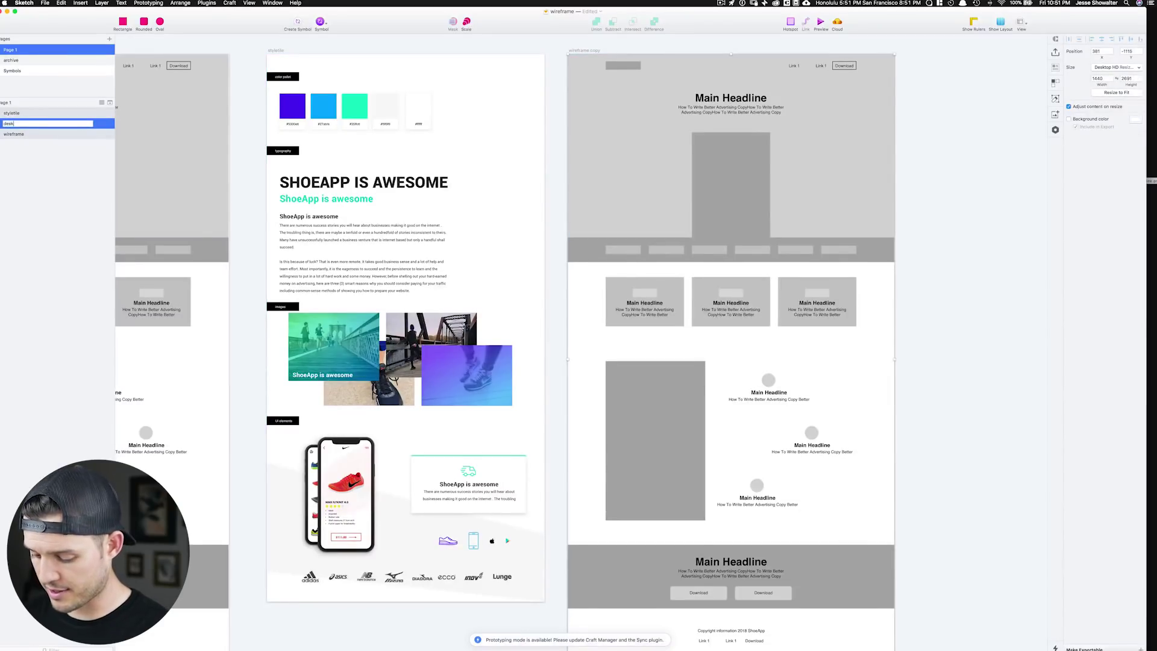
pyautogui.write('top')
pyautogui.press('Return')
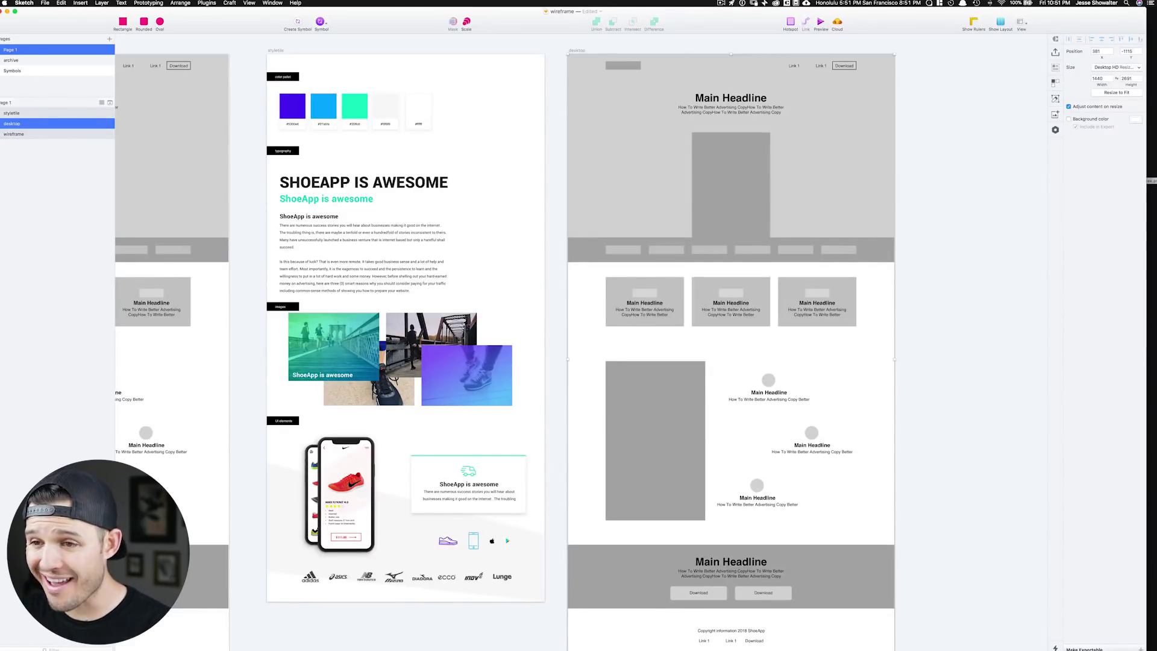
# Duplicate the hero's Main Headline text on the desktop artboard and change the copy's wording to ShoeApp.
pyautogui.hscroll(-5, 464, 155)
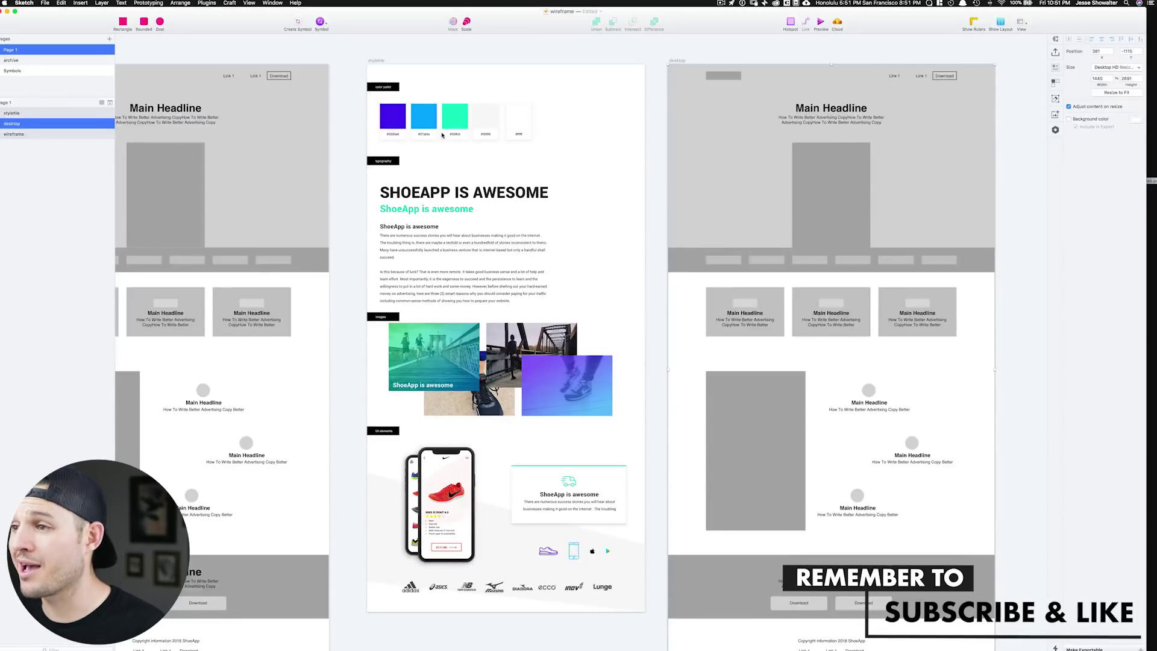
pyautogui.hscroll(2, 596, 140)
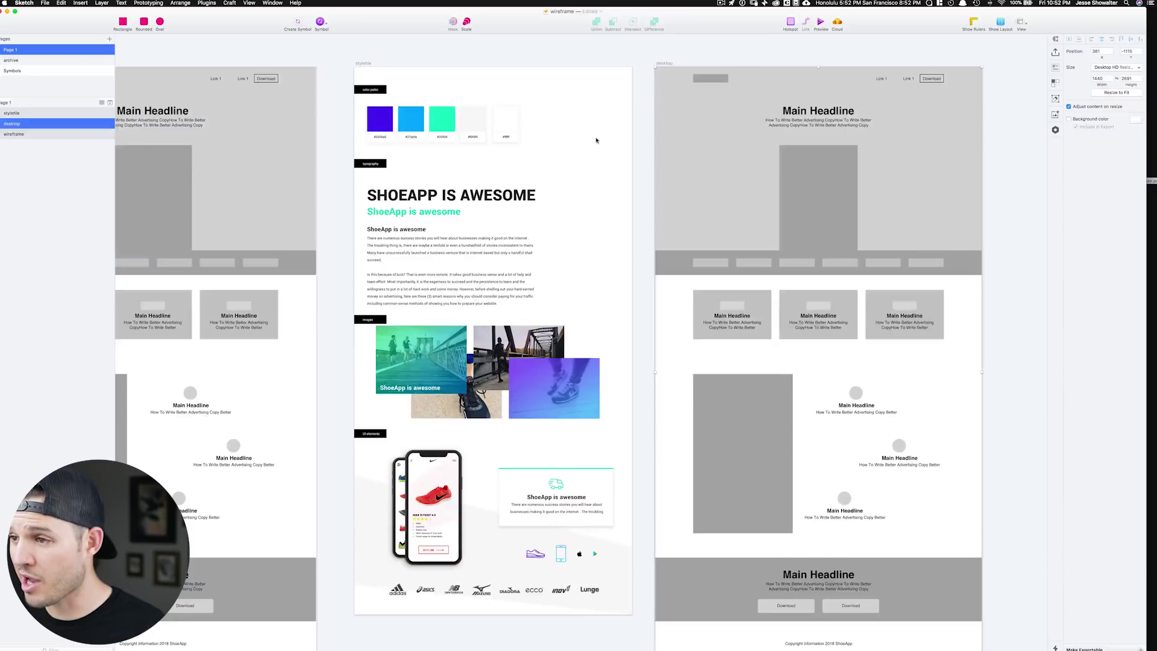
pyautogui.press('z')
pyautogui.moveTo(644, 57); pyautogui.dragTo(814, 146)
pyautogui.scroll(-5, 676, 253)
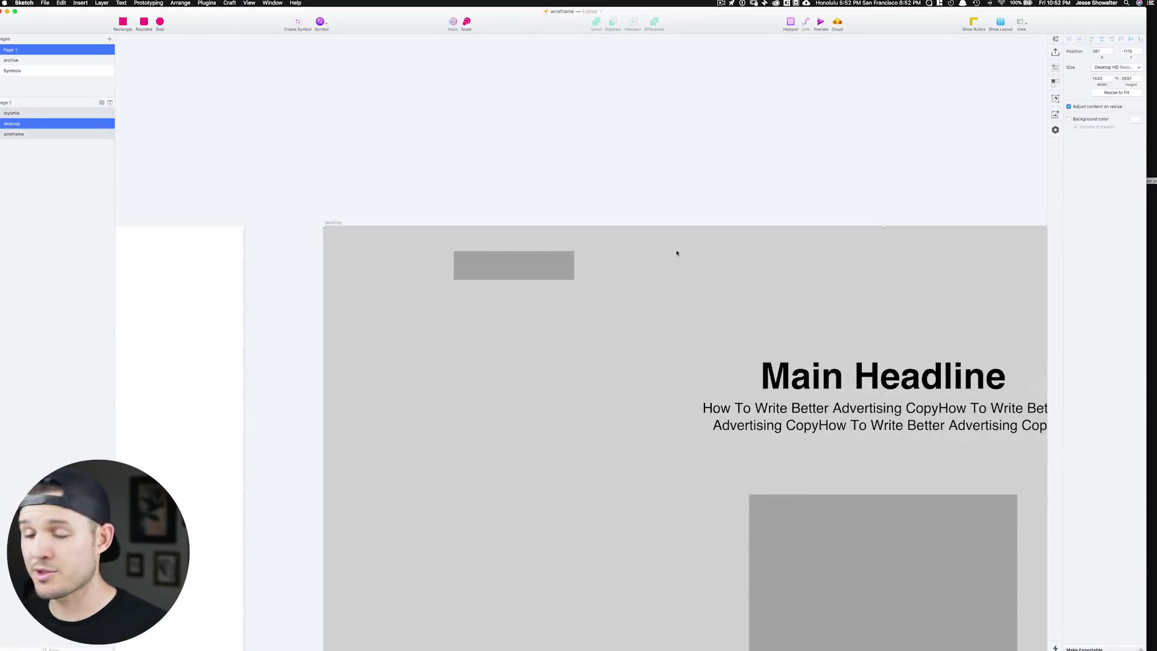
pyautogui.scroll(-2, 627, 207)
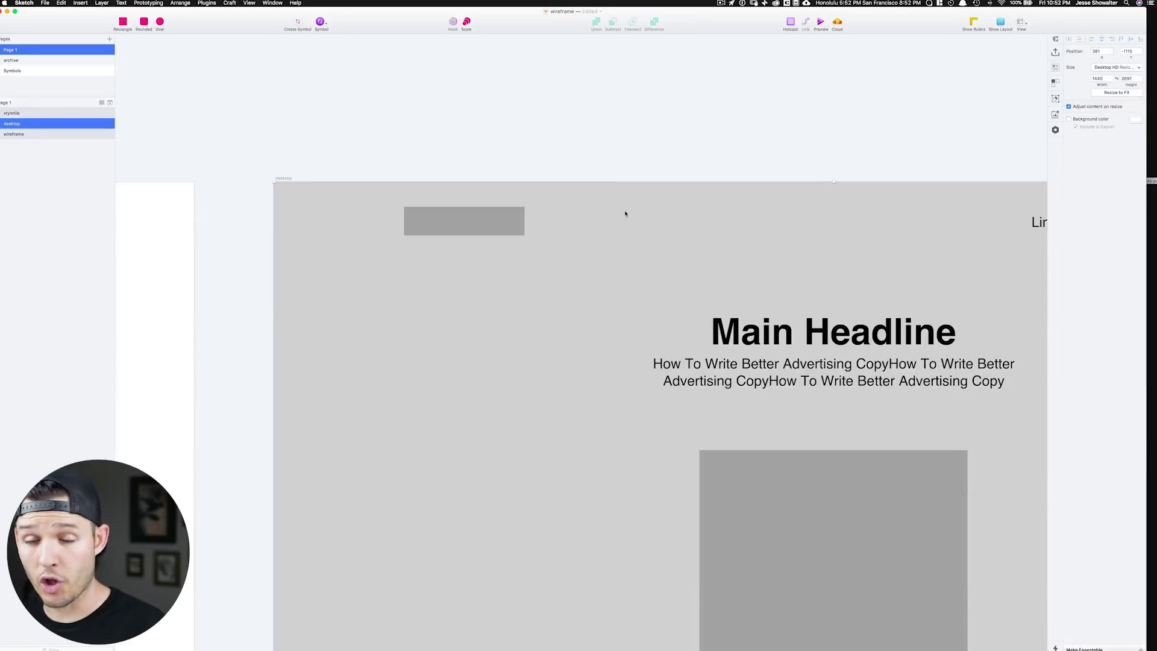
pyautogui.click(811, 331)
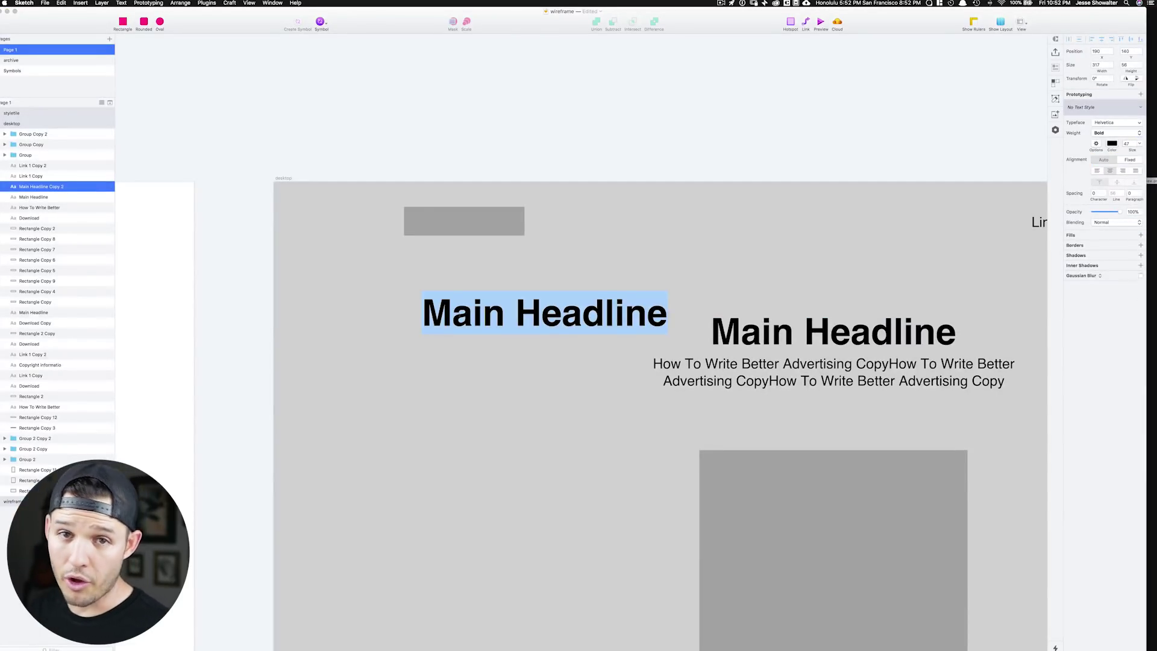
pyautogui.write('ShoeApp')
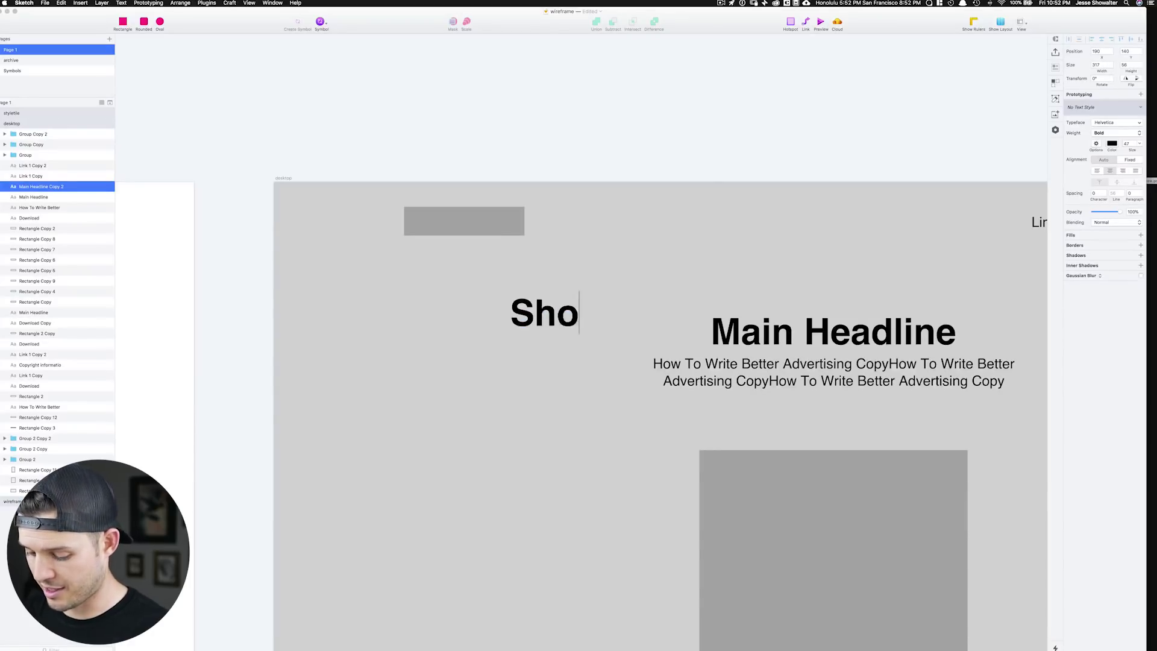
# Style the ShoeApp text as uppercase Roboto, with SHOE in a thin weight and APP in bold.
pyautogui.click(554, 314)
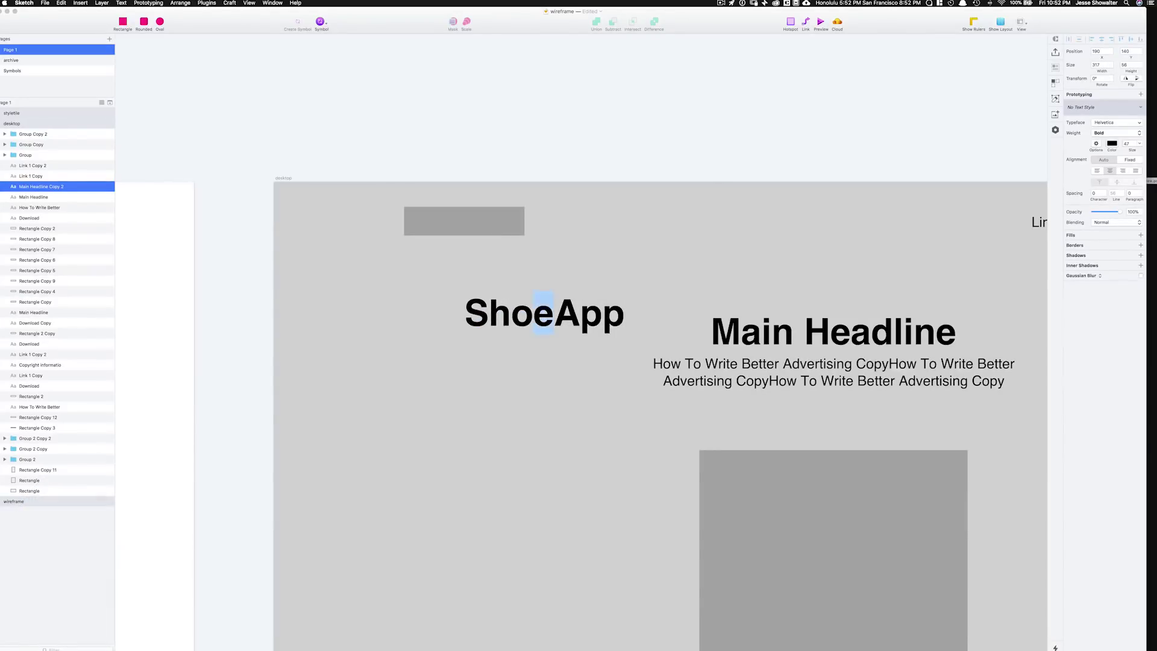
pyautogui.press('Escape')
pyautogui.click(1096, 144)
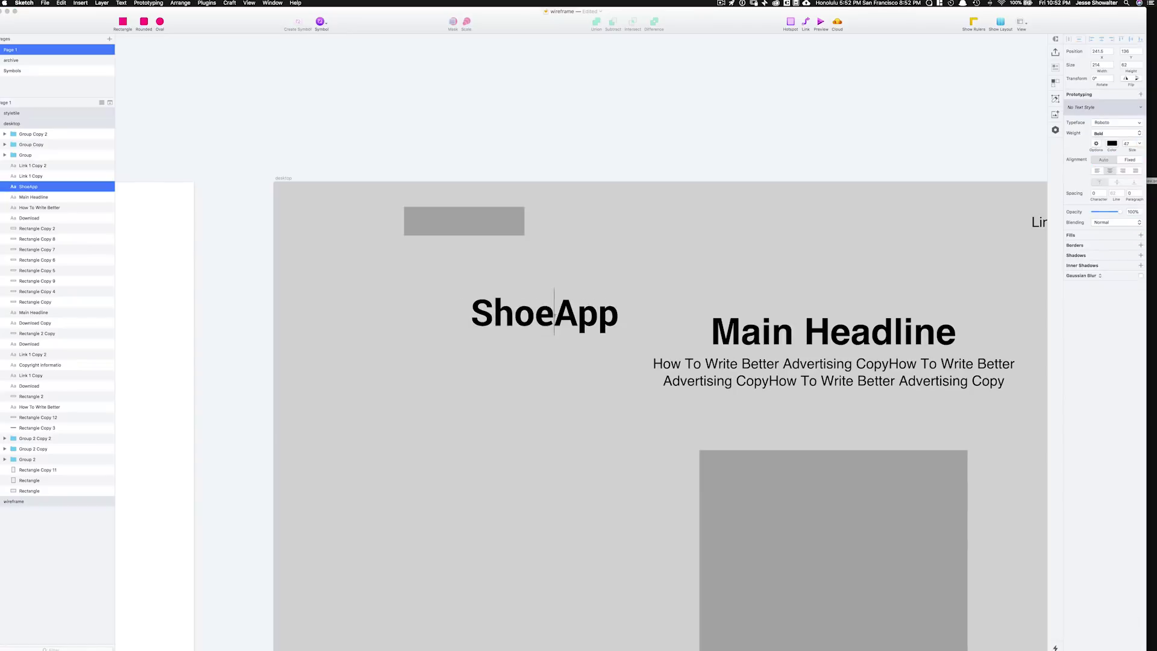
pyautogui.moveTo(553, 313); pyautogui.dragTo(471, 314)
pyautogui.click(1116, 132)
pyautogui.click(1104, 100)
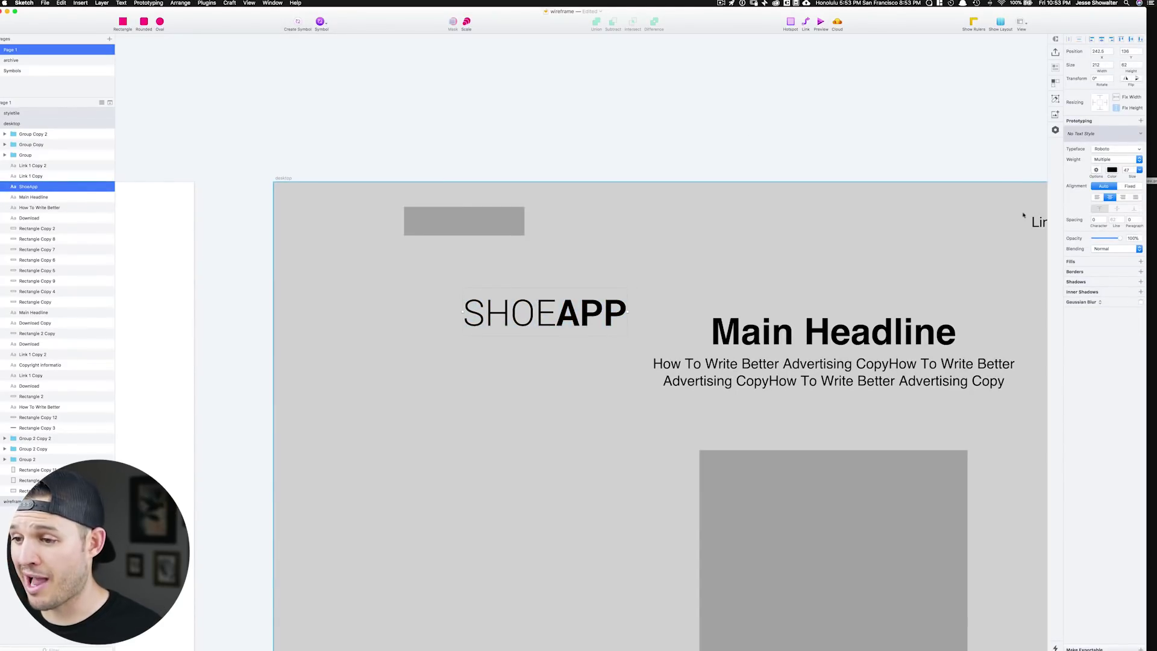
# Tighten the character spacing of the SHOEAPP text to -1.5.
pyautogui.click(1104, 222)
pyautogui.click(1104, 221)
pyautogui.click(1104, 222)
pyautogui.click(1105, 223)
pyautogui.click(1105, 223)
pyautogui.click(1105, 222)
pyautogui.click(1104, 222)
pyautogui.click(1105, 222)
pyautogui.click(1104, 223)
pyautogui.click(1104, 222)
pyautogui.click(1105, 223)
pyautogui.click(1104, 222)
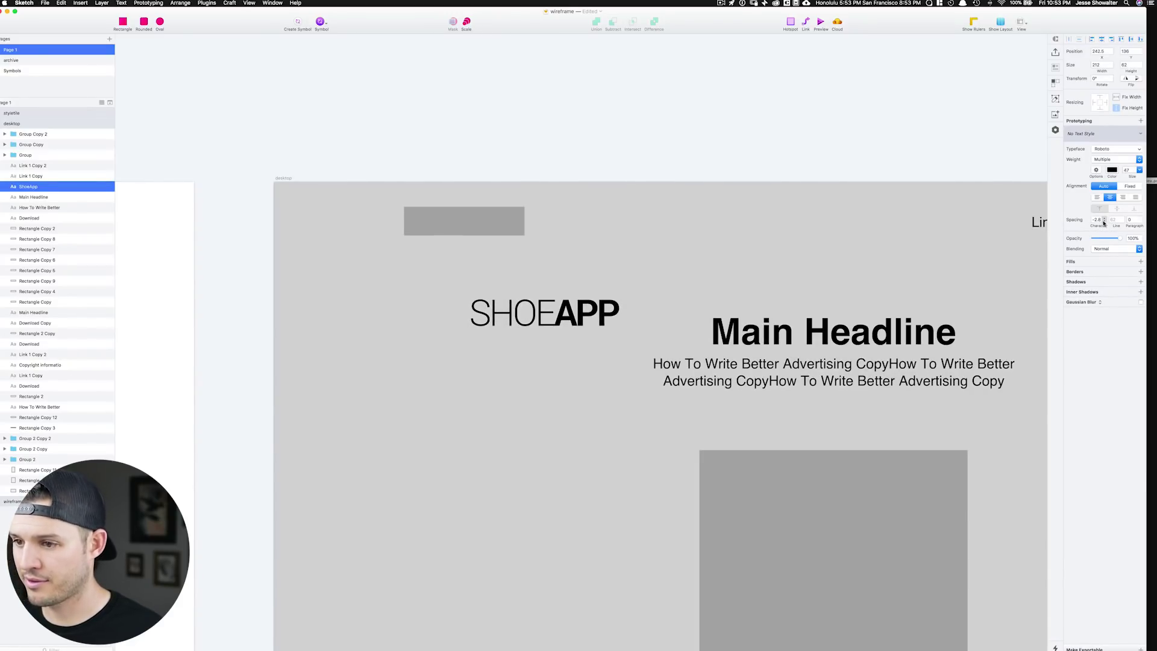
pyautogui.click(1104, 218)
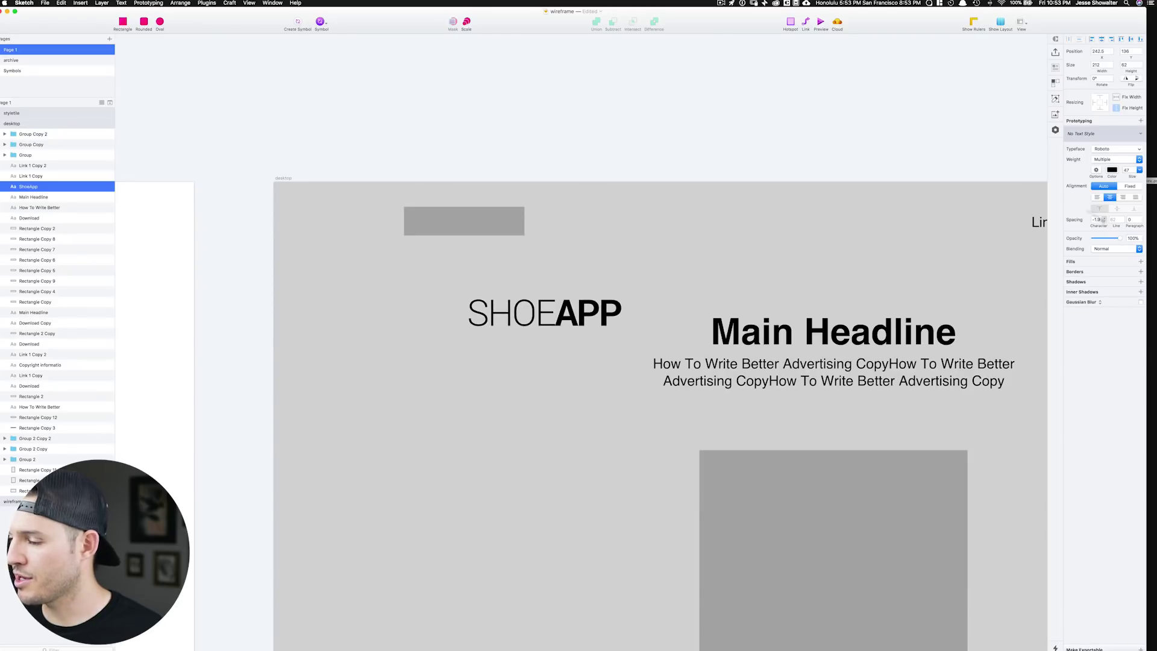
# Replace the grey logo placeholder in the desktop header with the SHOEAPP text at font size 37.
pyautogui.click(717, 161)
pyautogui.moveTo(581, 312); pyautogui.dragTo(519, 219)
pyautogui.moveTo(1136, 177); pyautogui.dragTo(1130, 179)
pyautogui.moveTo(522, 217); pyautogui.dragTo(481, 227)
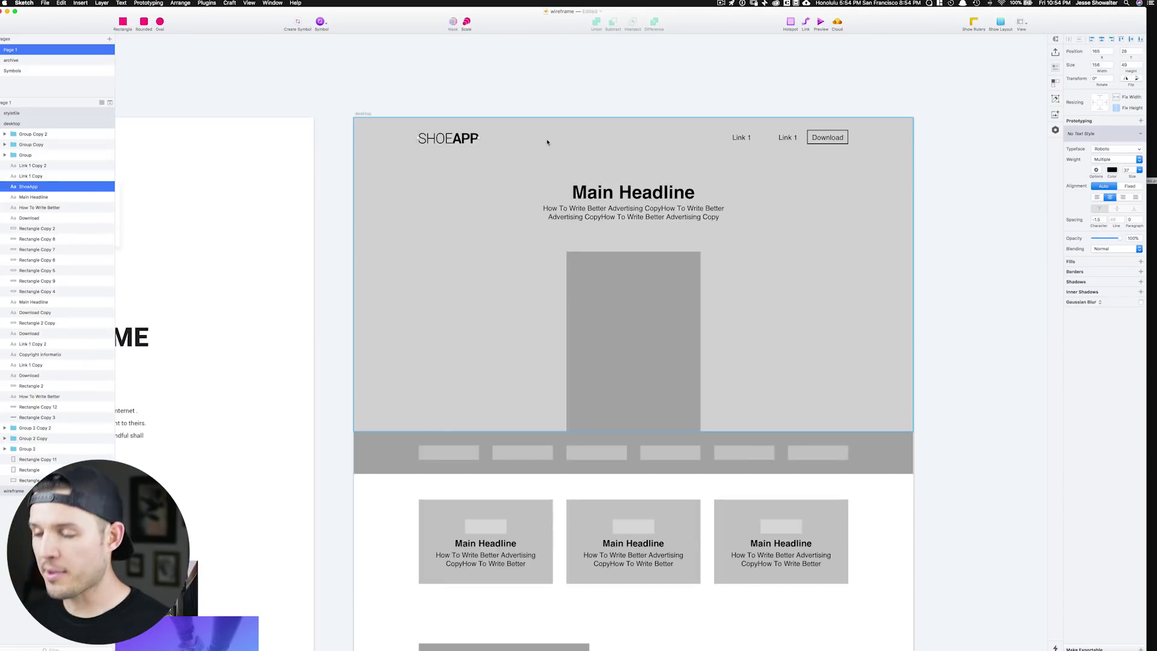
pyautogui.hotkey('ctrl', 'l')
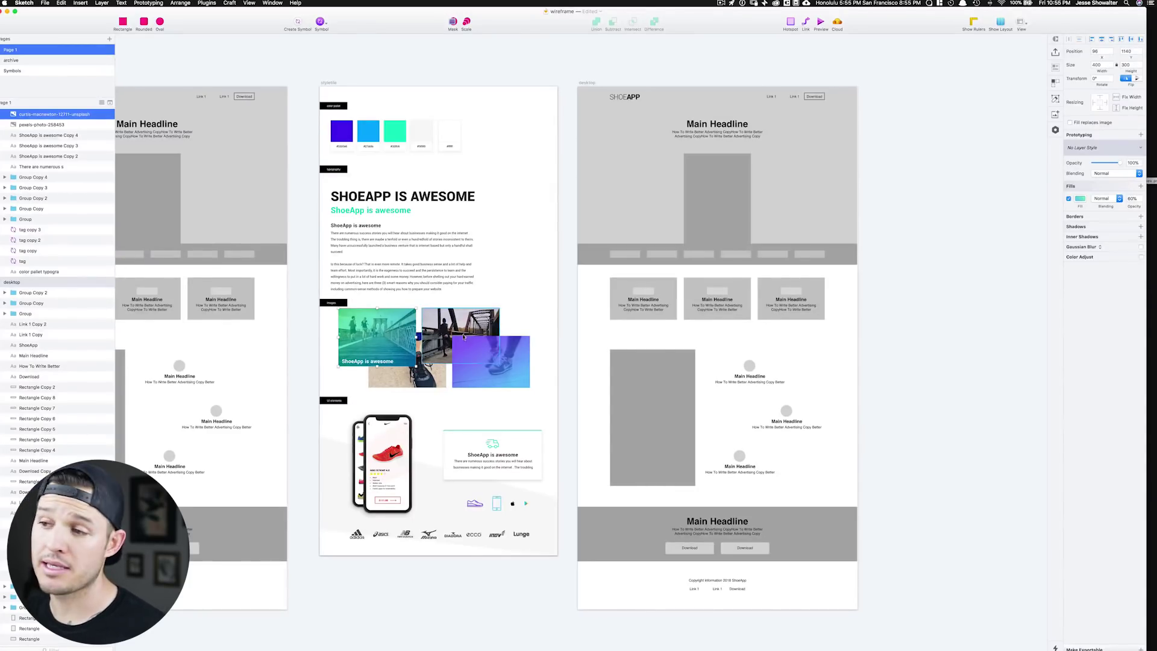
# Fill the desktop hero with the styletile's green-gradient bridge photo, scaled to artboard width, masked to the hero rectangle and flipped horizontally.
pyautogui.click(611, 119)
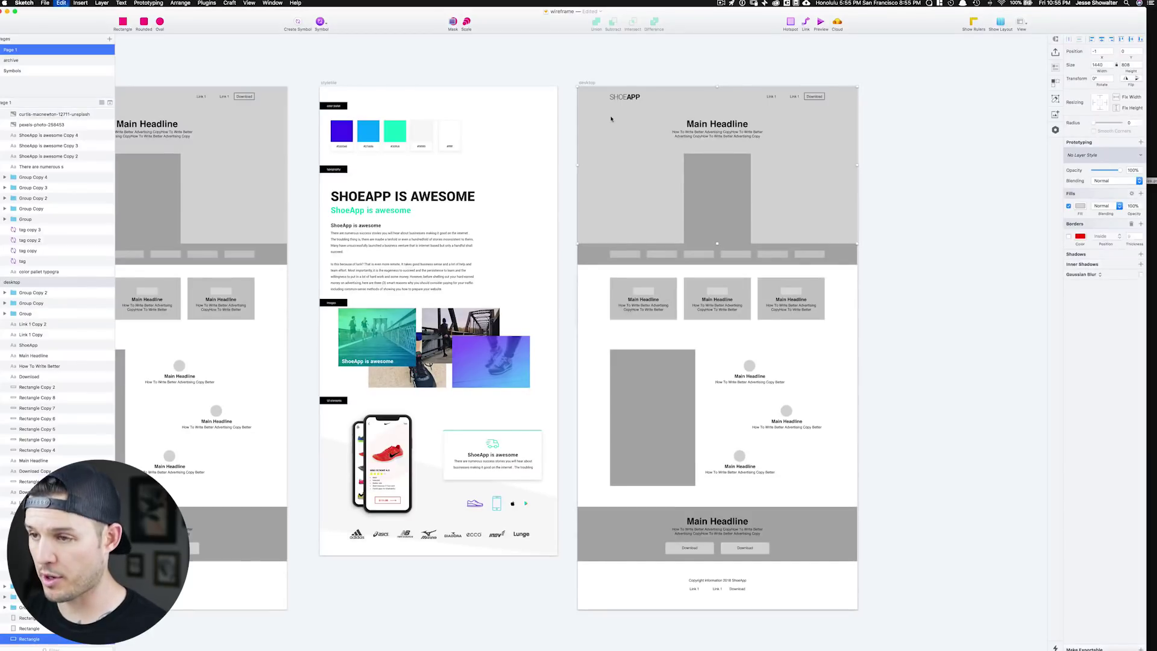
pyautogui.press('super+v')
pyautogui.moveTo(627, 335); pyautogui.dragTo(608, 113)
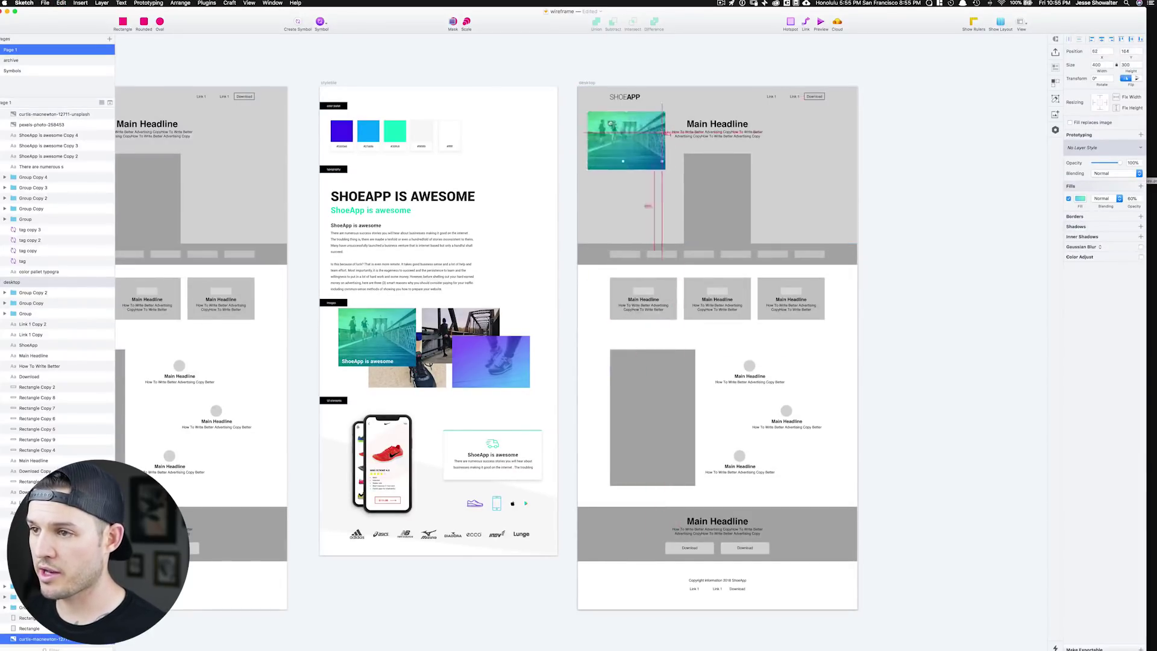
pyautogui.moveTo(655, 144); pyautogui.dragTo(855, 312)
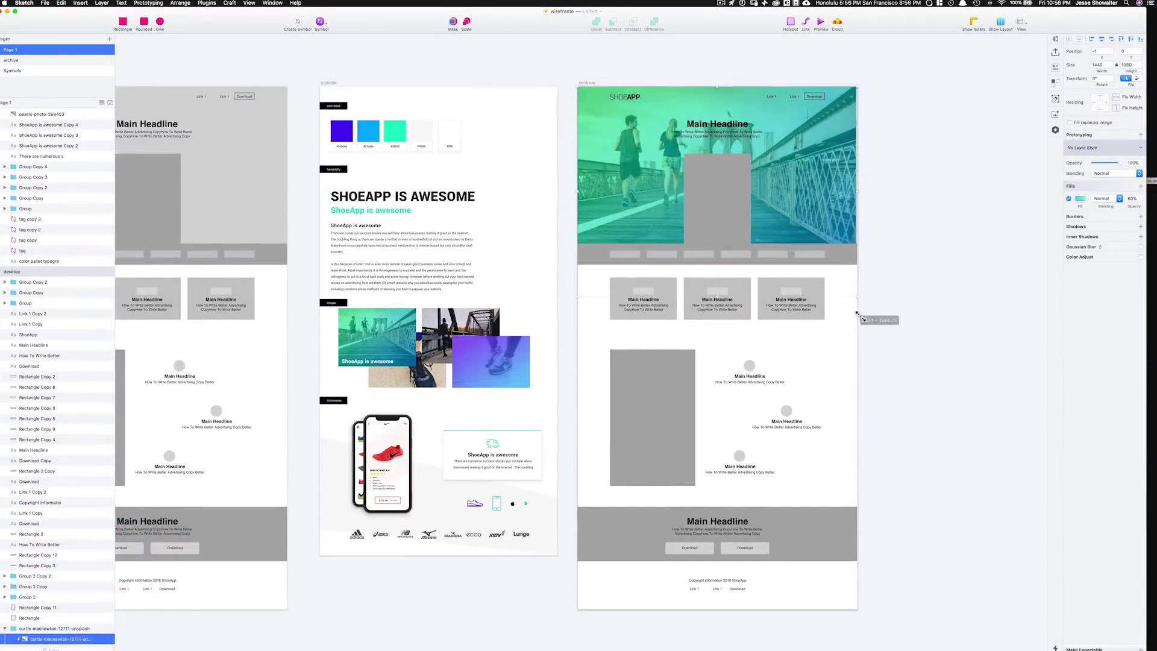
pyautogui.click(1124, 78)
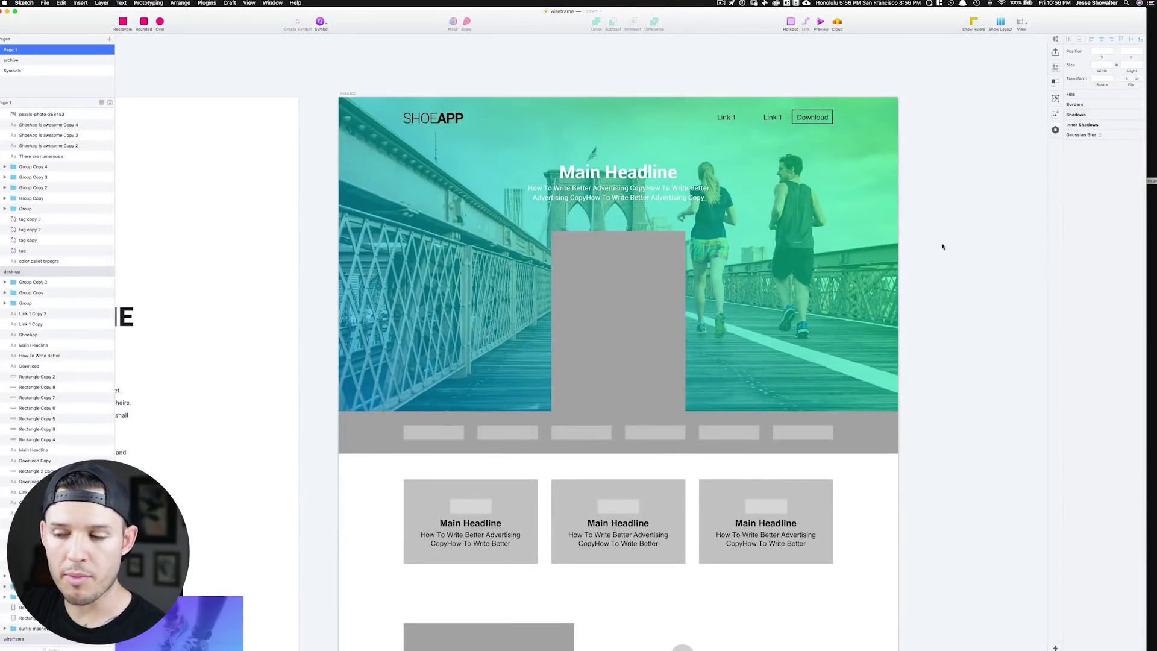
# Strengthen the gradient overlay on the hero photo by raising its fill opacity.
pyautogui.click(894, 233)
pyautogui.moveTo(1134, 209); pyautogui.dragTo(1148, 211)
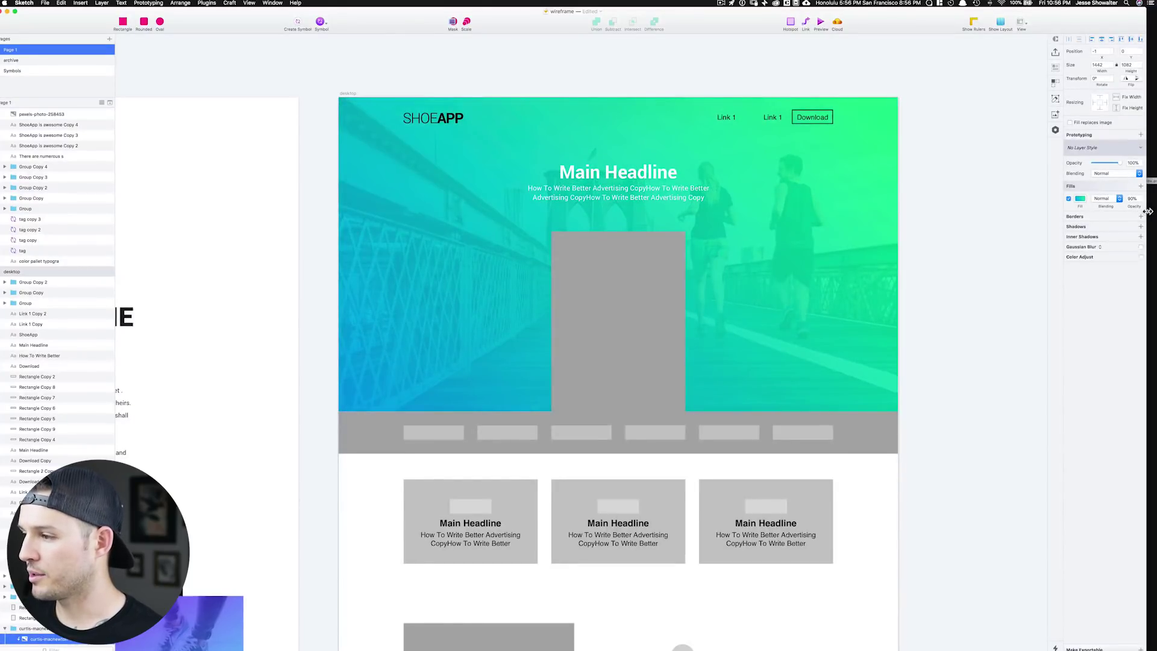
pyautogui.click(1136, 201)
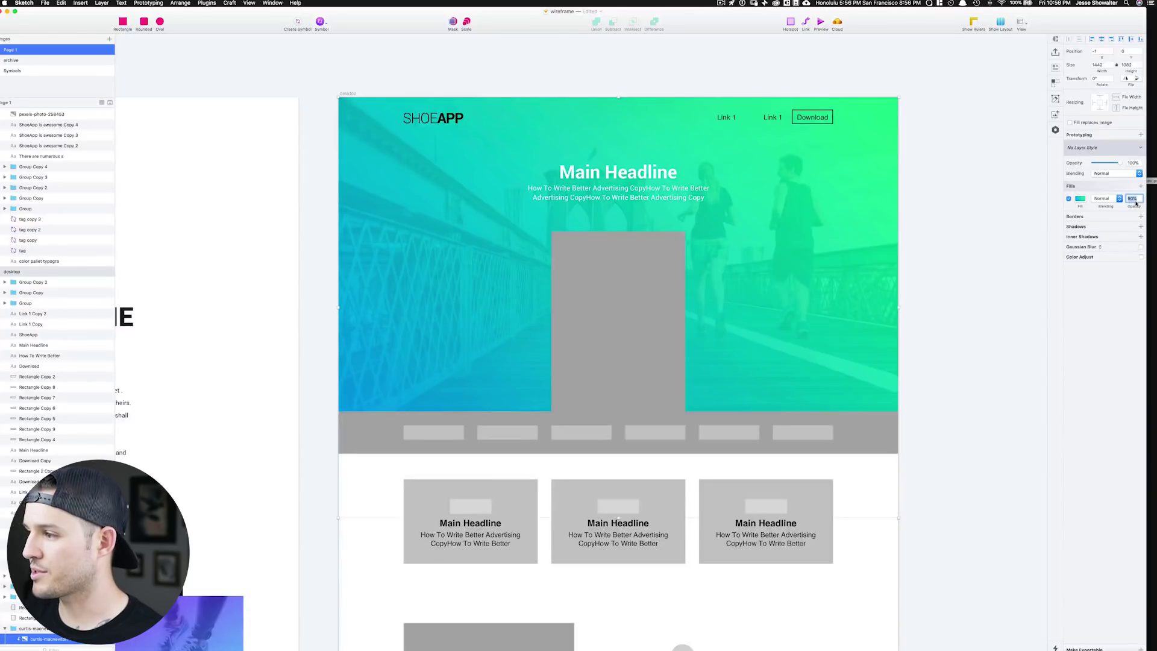
pyautogui.click(950, 192)
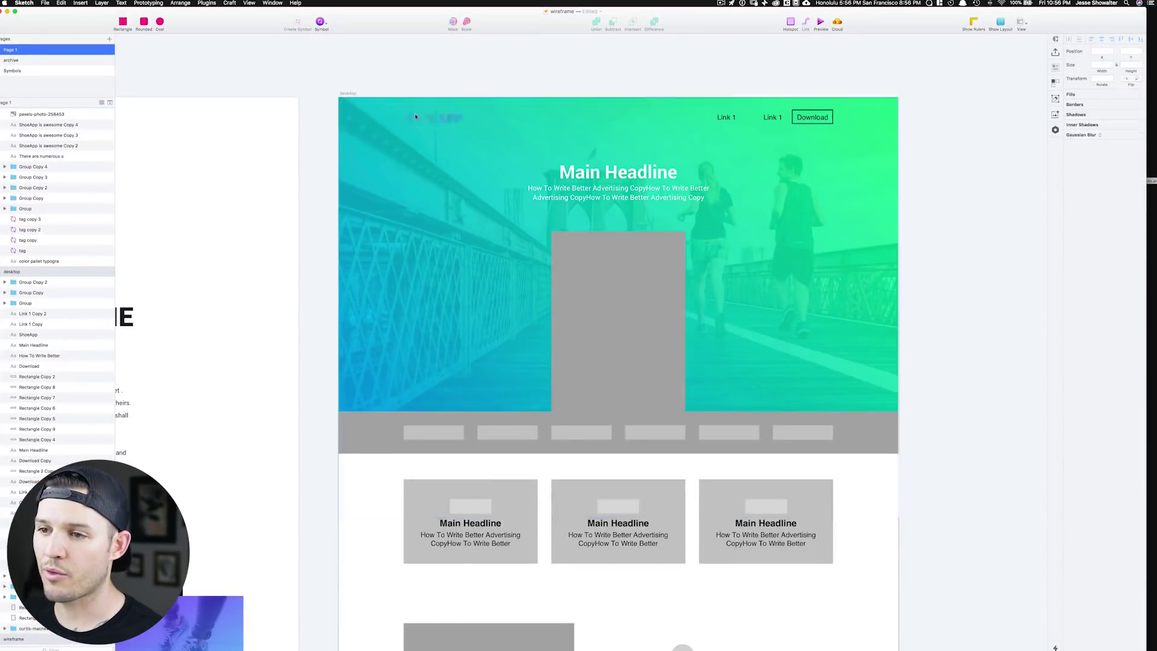
# Set the text color of the SHOEAPP logo to white.
pyautogui.click(452, 118)
pyautogui.click(1112, 170)
pyautogui.moveTo(1085, 207); pyautogui.dragTo(1004, 144)
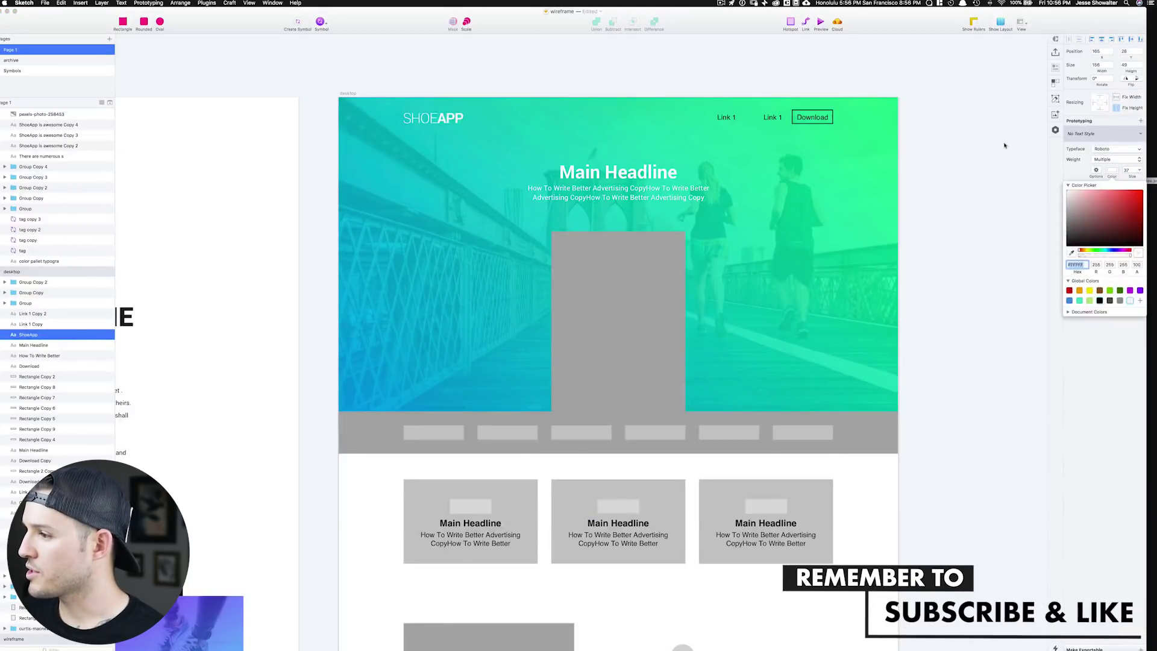
pyautogui.click(903, 116)
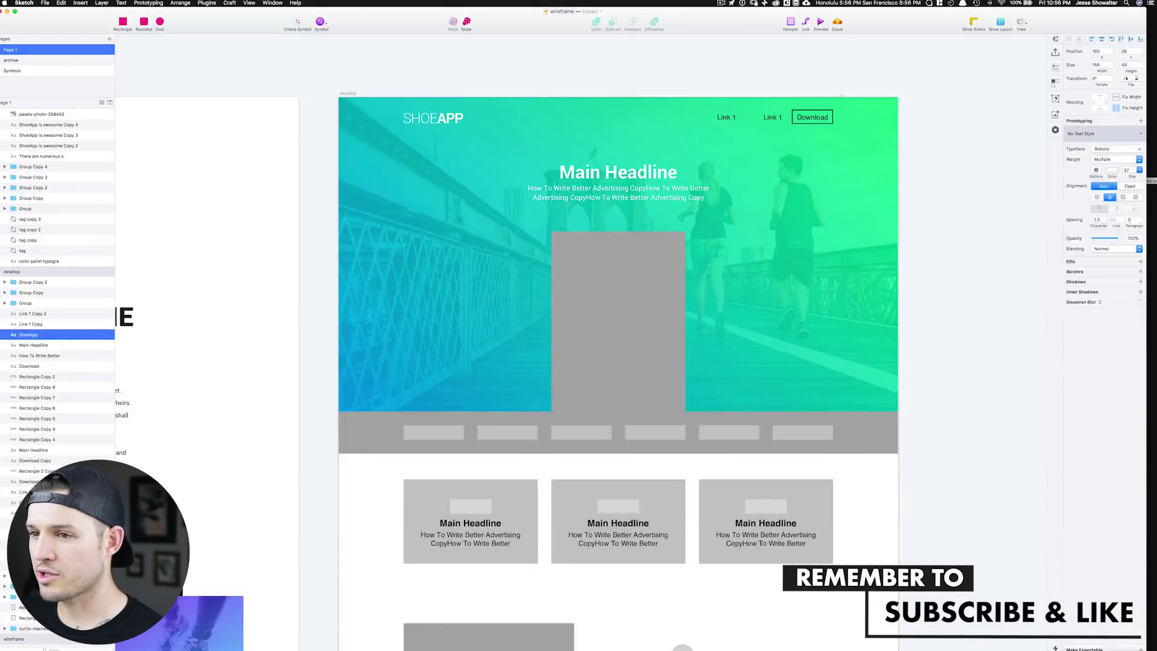
# Set both header links and the Download label to white Roboto text, and make the download button's border white.
pyautogui.click(725, 118)
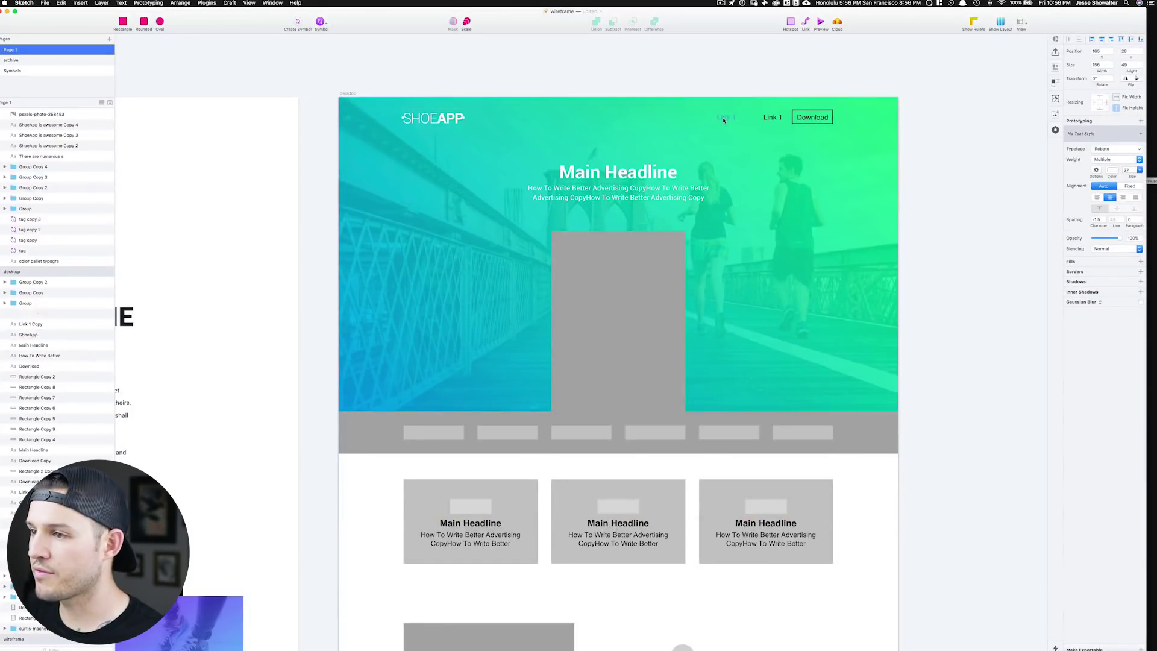
pyautogui.keyDown('shift'); pyautogui.click(771, 117); pyautogui.keyUp('shift')
pyautogui.keyDown('shift'); pyautogui.click(812, 117); pyautogui.keyUp('shift')
pyautogui.click(1112, 171)
pyautogui.moveTo(1091, 223); pyautogui.dragTo(1011, 147)
pyautogui.click(1103, 149)
pyautogui.click(816, 124)
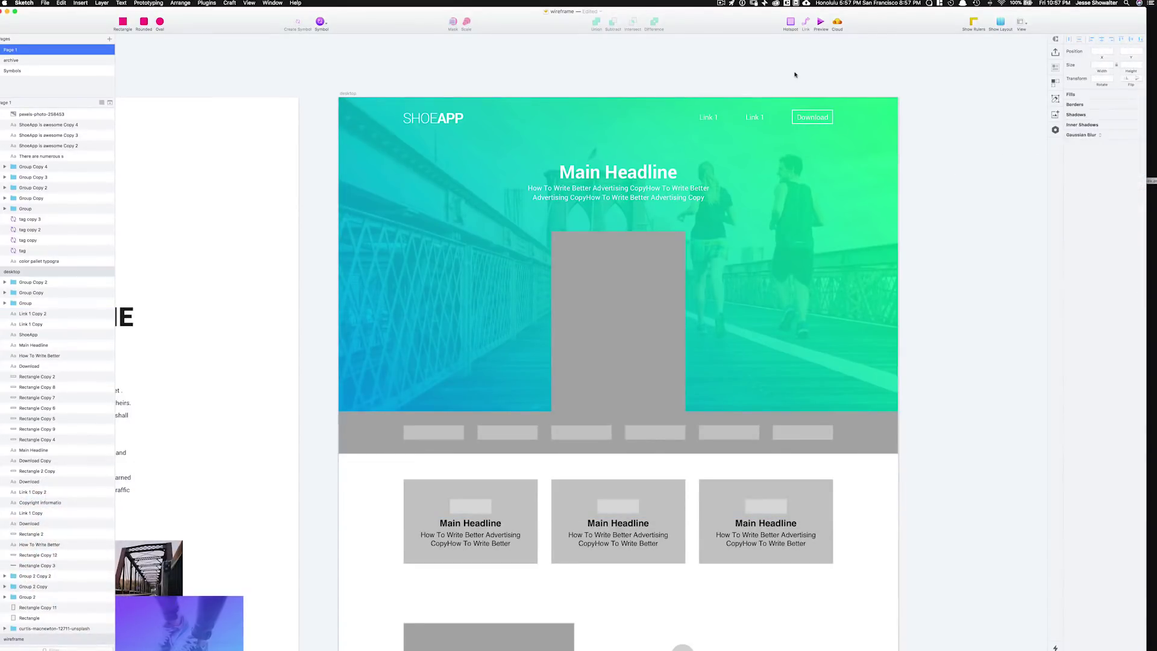
# Change the two header links to Features and Press, and set both links and the Download label in uppercase.
pyautogui.click(807, 120)
pyautogui.keyDown('shift'); pyautogui.click(755, 118); pyautogui.keyUp('shift')
pyautogui.keyDown('shift'); pyautogui.click(704, 117); pyautogui.keyUp('shift')
pyautogui.click(829, 123)
pyautogui.keyDown('shift'); pyautogui.click(812, 117); pyautogui.keyUp('shift')
pyautogui.click(661, 72)
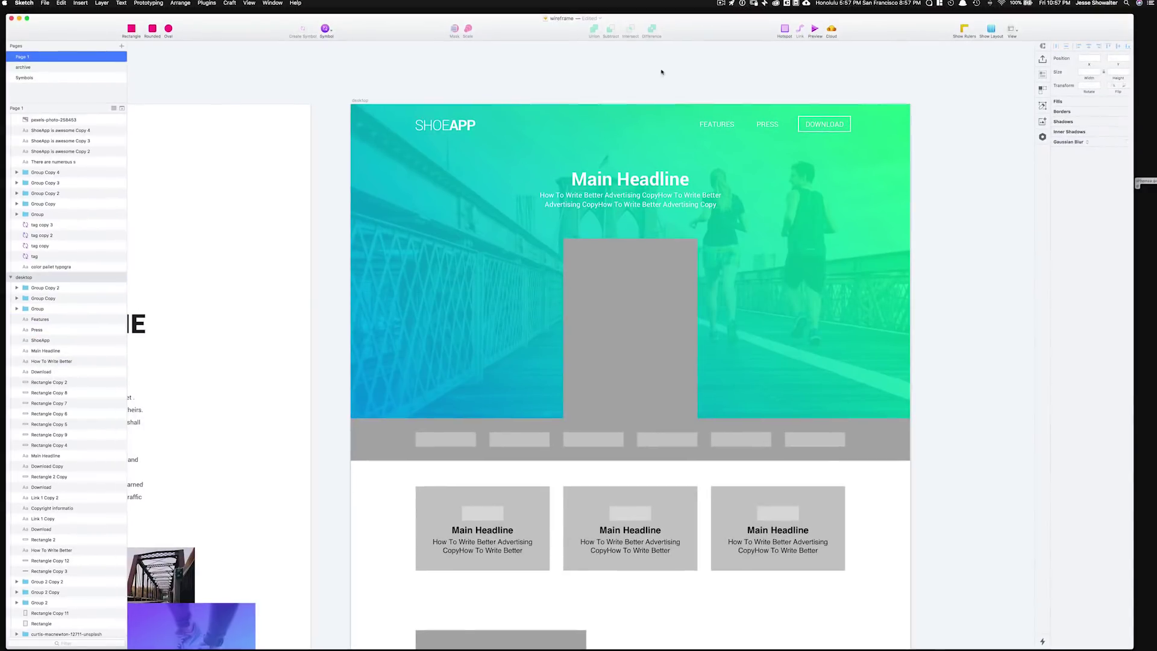
# Adjust the horizontal spacing between the Features link, the Press link and the download button.
pyautogui.click(759, 125)
pyautogui.click(715, 124)
pyautogui.press('alt')
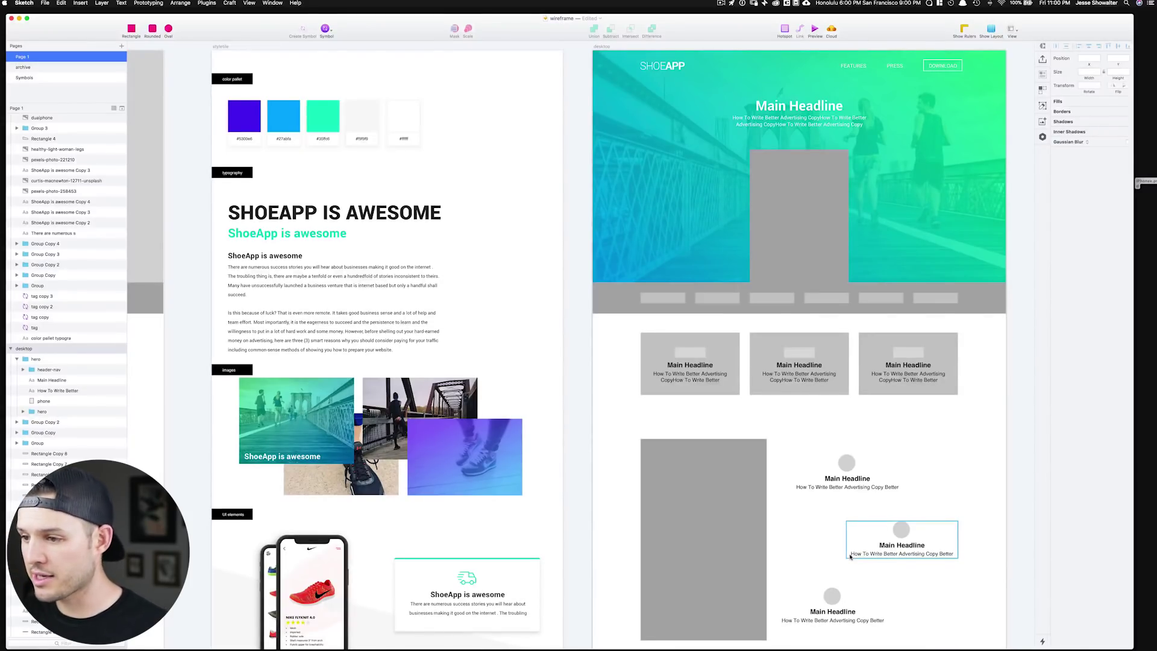
# Copy the group of shoe brand logos from the UI elements section of the styletile artboard.
pyautogui.scroll(-5, 517, 544)
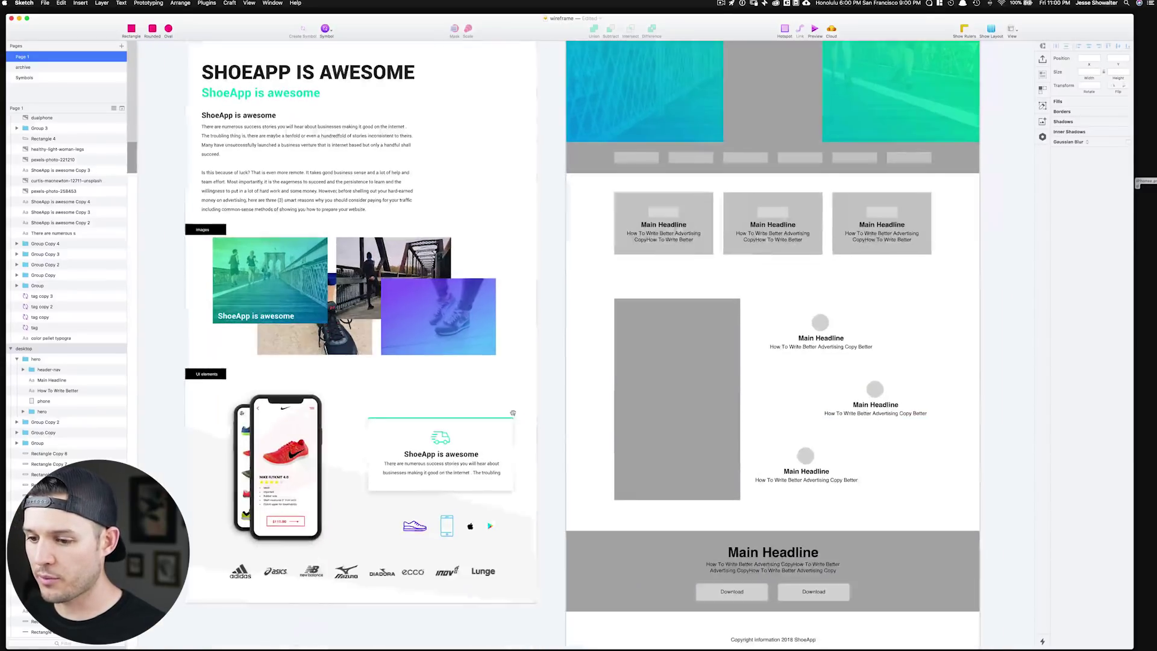
pyautogui.click(419, 578)
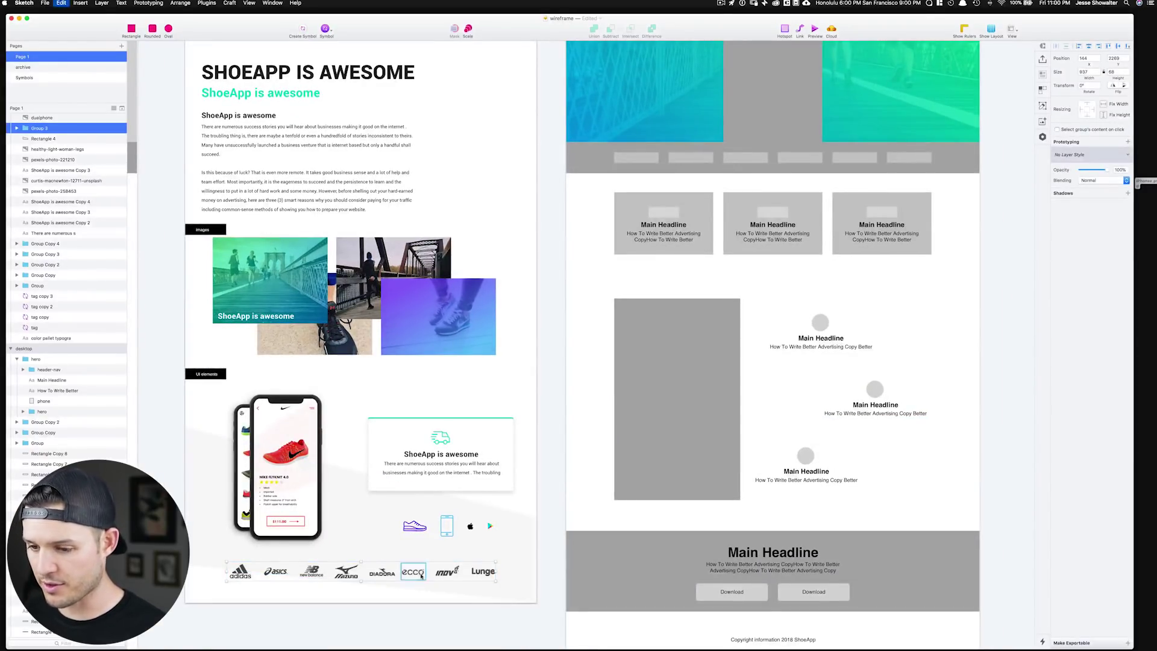
# Delete the grey bar below the desktop hero together with its six placeholder rectangles.
pyautogui.scroll(4, 611, 384)
pyautogui.click(627, 279)
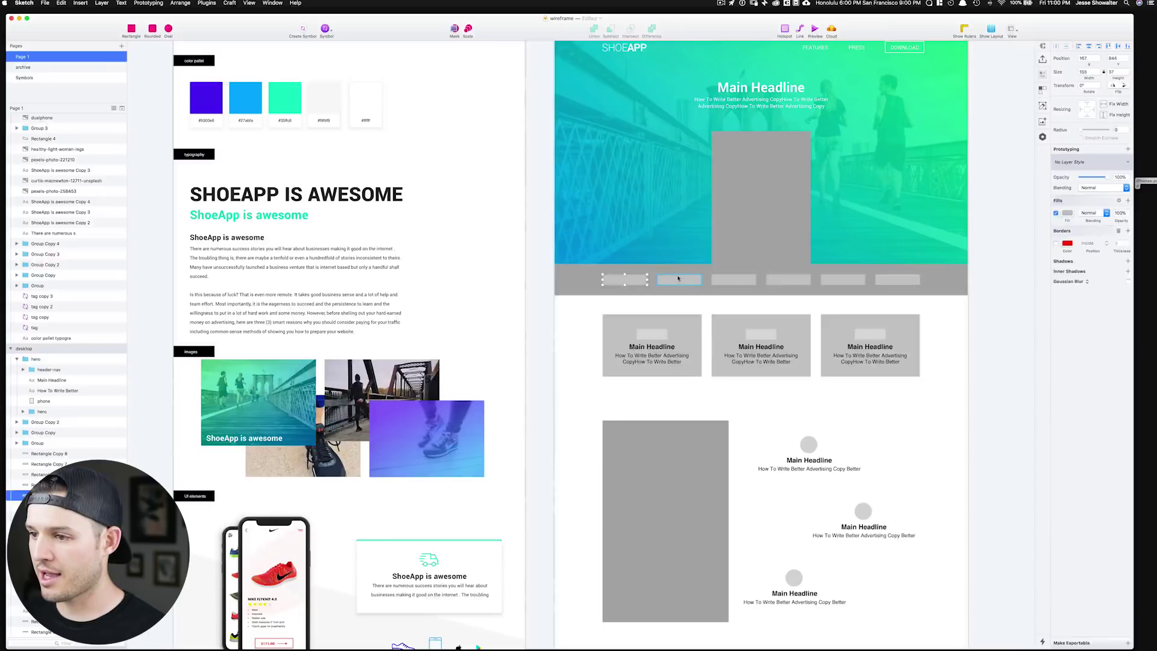
pyautogui.keyDown('shift'); pyautogui.click(677, 279); pyautogui.keyUp('shift')
pyautogui.keyDown('shift'); pyautogui.click(743, 288); pyautogui.keyUp('shift')
pyautogui.keyDown('shift'); pyautogui.click(746, 279); pyautogui.keyUp('shift')
pyautogui.keyDown('shift'); pyautogui.click(782, 280); pyautogui.keyUp('shift')
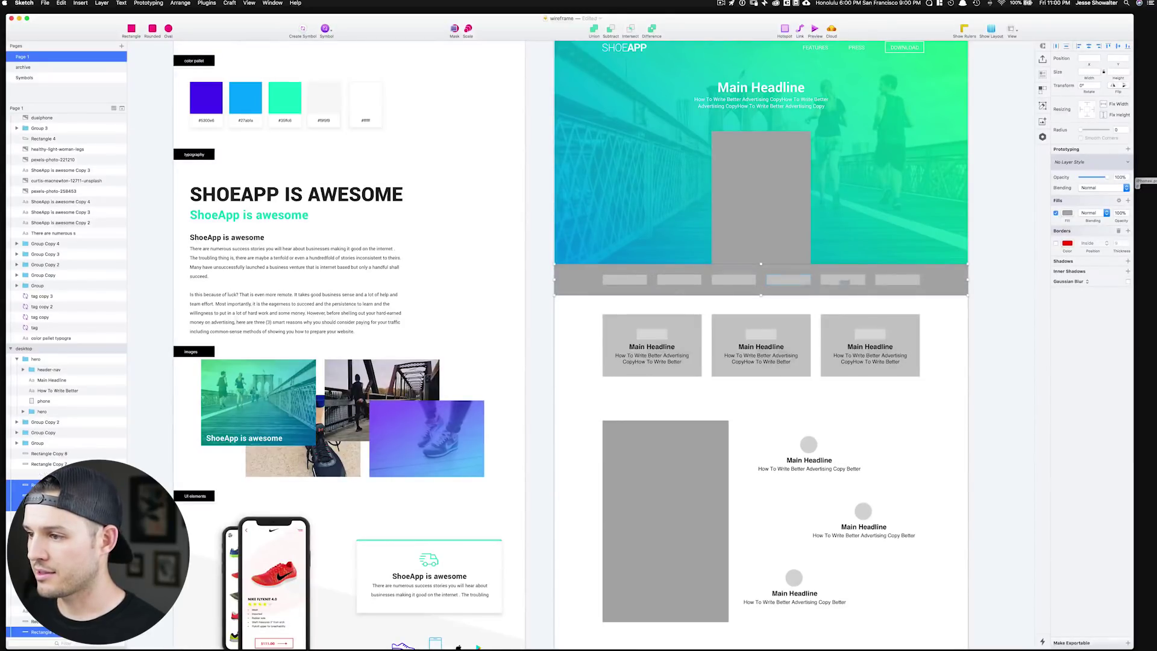
pyautogui.keyDown('shift'); pyautogui.click(835, 281); pyautogui.keyUp('shift')
pyautogui.press('Delete')
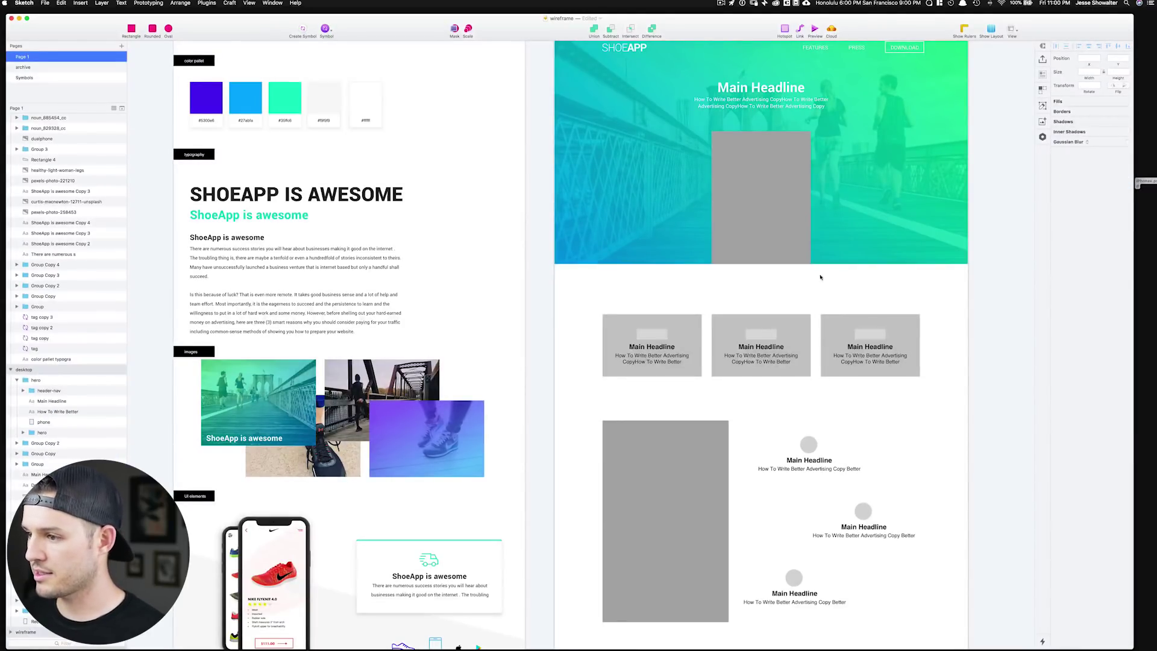
# Paste the brand logo group into the desktop artboard and move it into the white strip directly below the hero.
pyautogui.press('cmd+v')
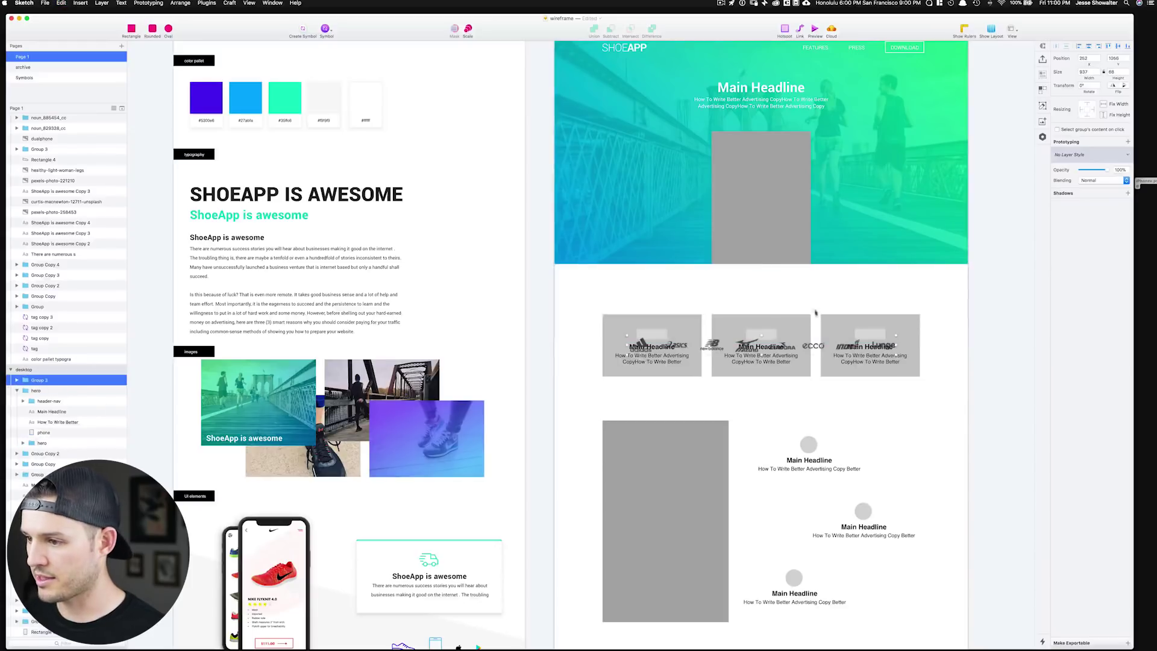
pyautogui.moveTo(793, 351); pyautogui.dragTo(793, 287)
# Spread the brand logos evenly across the full width of the layout grid and name their group logos.
pyautogui.hotkey('ctrl', 'l')
pyautogui.doubleClick(640, 281)
pyautogui.moveTo(641, 281); pyautogui.dragTo(616, 280)
pyautogui.moveTo(874, 284); pyautogui.dragTo(893, 284)
pyautogui.press('super+a')
pyautogui.press('ctrl+super+h')
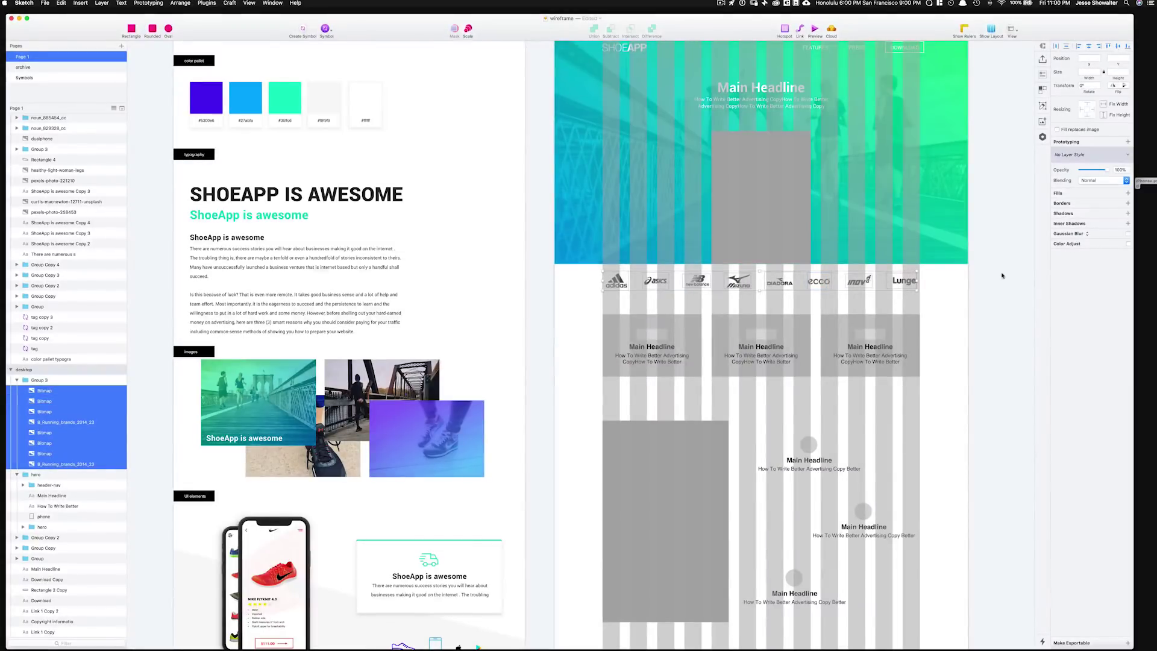
pyautogui.click(41, 381)
pyautogui.scroll(3, 40, 381)
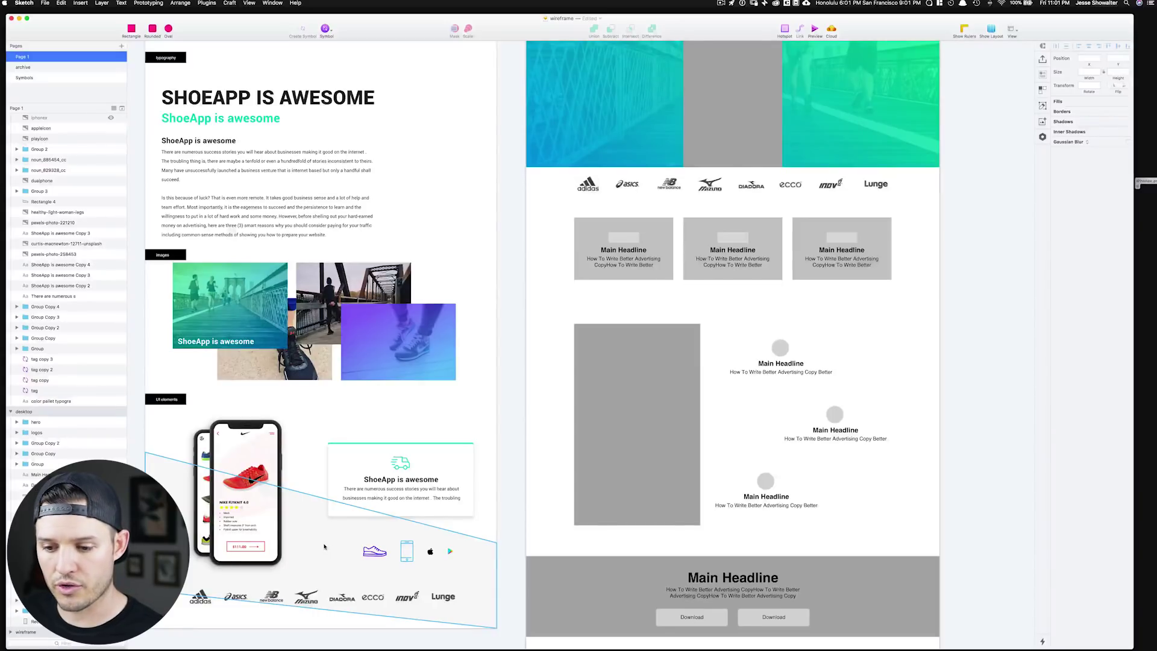
# Copy the slanted grey shape from the styletile, and group the desktop's three grey feature cards as cards.
pyautogui.click(324, 546)
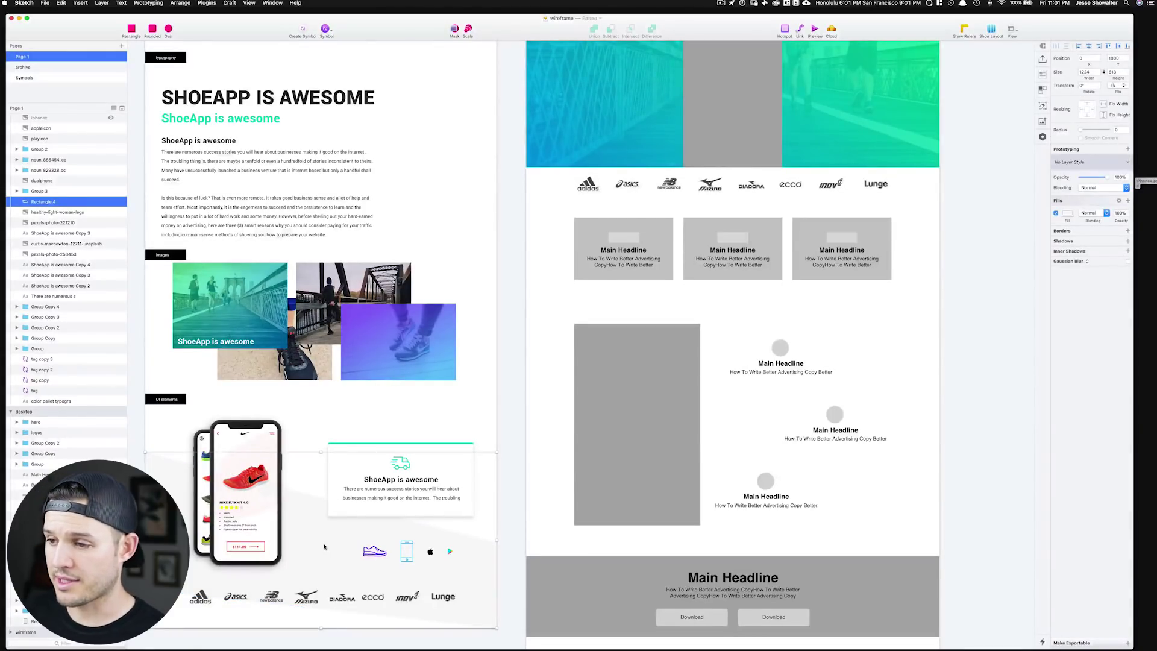
pyautogui.click(576, 224)
pyautogui.moveTo(562, 216); pyautogui.dragTo(892, 281)
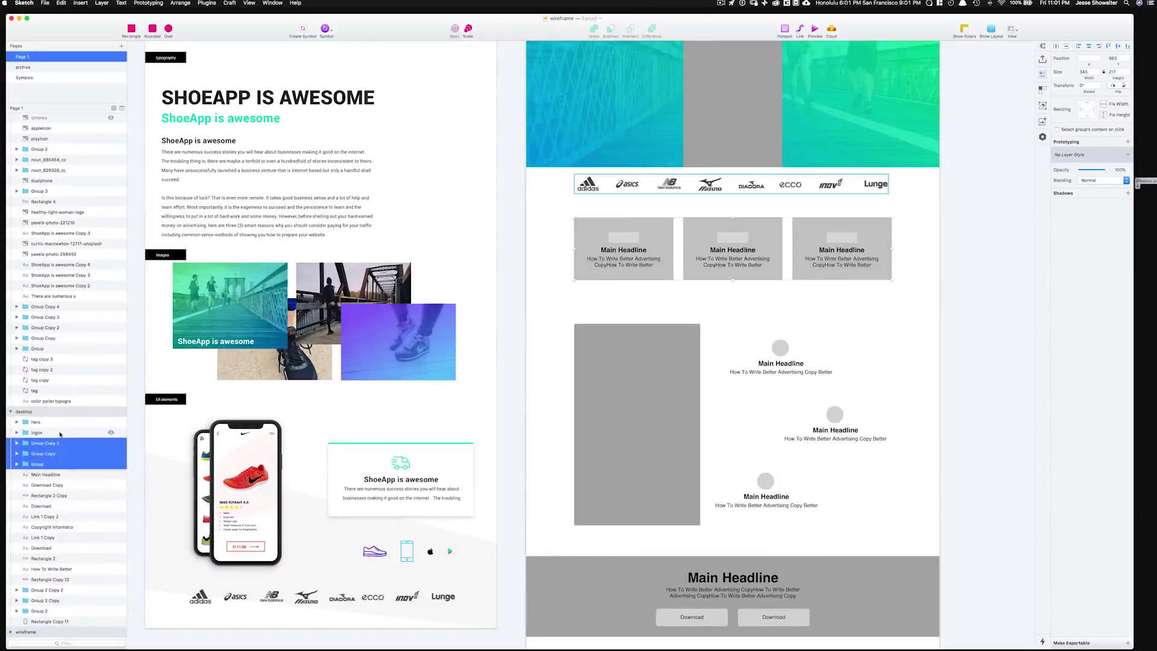
pyautogui.press('super+g')
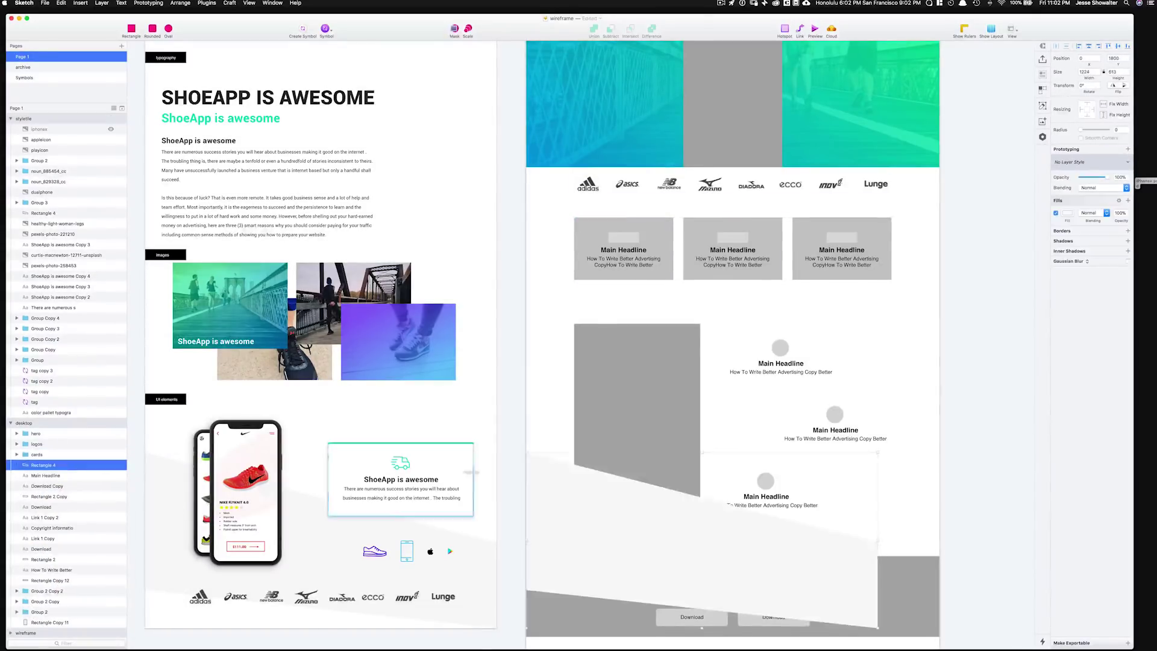
# Fit the slanted grey shape behind the cards below the logos, spanning the full artboard width with its lower edge rising to the right.
pyautogui.moveTo(663, 536); pyautogui.dragTo(663, 253)
pyautogui.moveTo(877, 255); pyautogui.dragTo(940, 167)
pyautogui.press('Return')
pyautogui.moveTo(940, 343); pyautogui.dragTo(940, 261)
pyautogui.press('Escape')
pyautogui.moveTo(540, 201); pyautogui.dragTo(540, 257)
pyautogui.moveTo(588, 184); pyautogui.dragTo(587, 186)
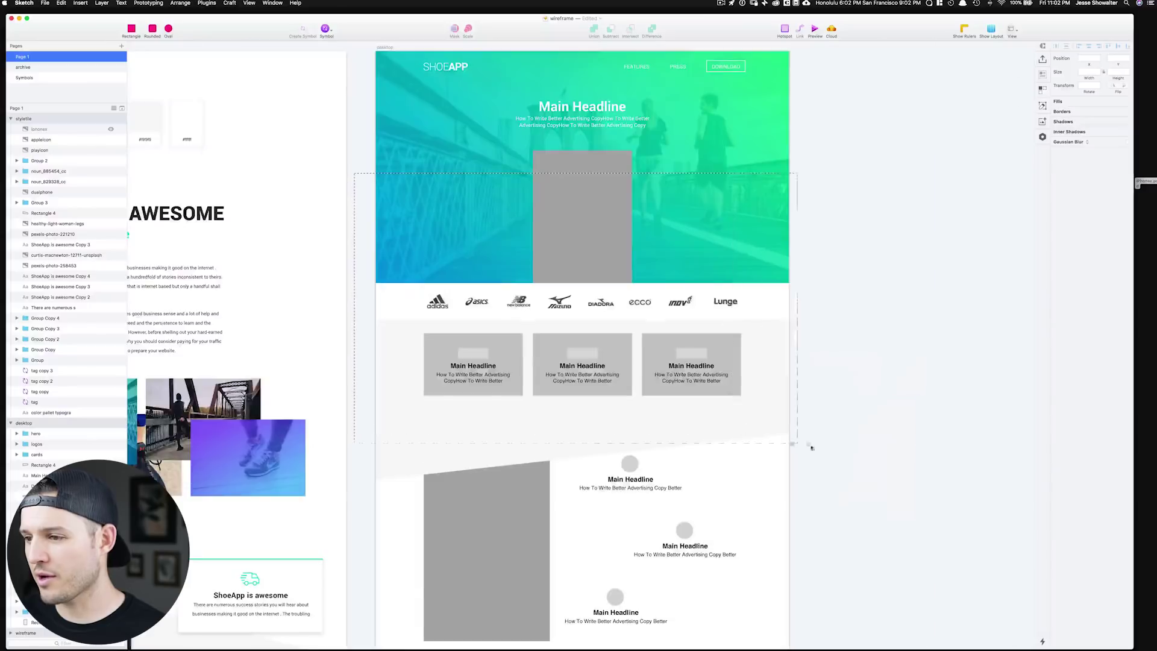
pyautogui.scroll(5, 811, 446)
pyautogui.press('super+minus')
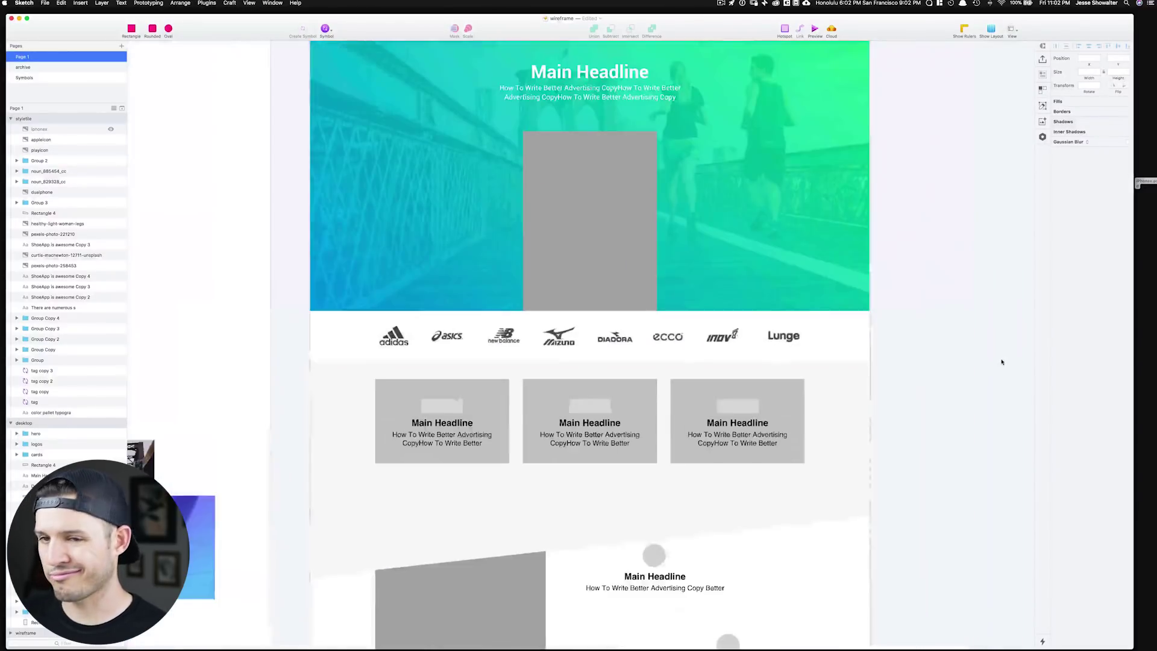
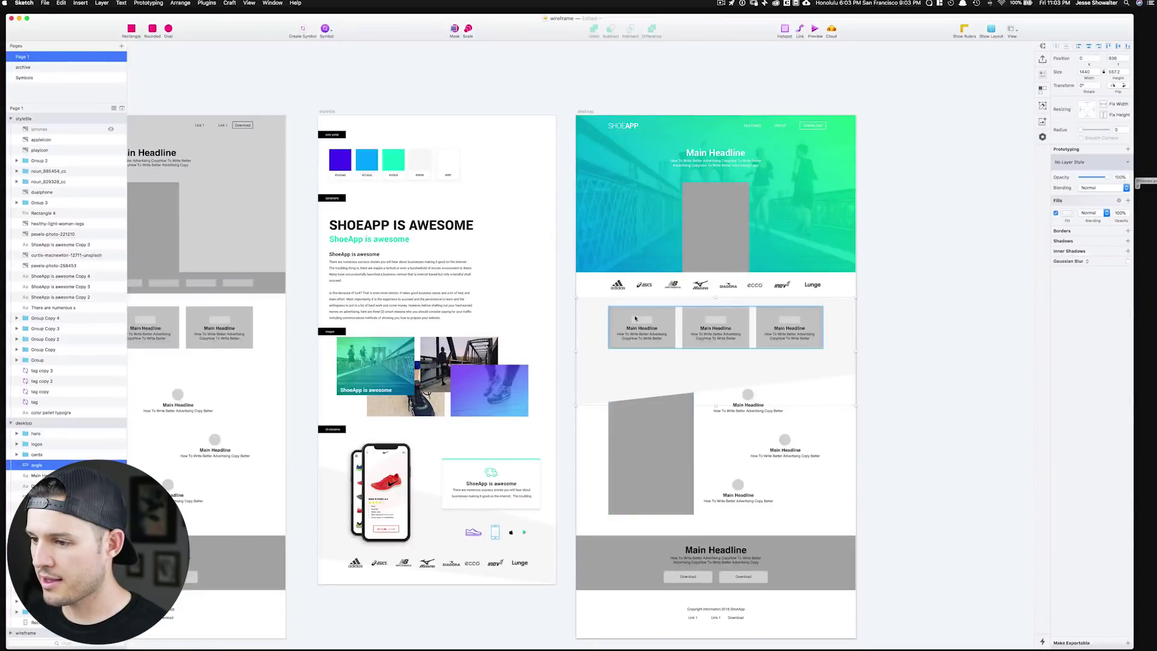
# Fill the background rectangle of the first feature card with white to match the styletile card.
pyautogui.click(487, 498)
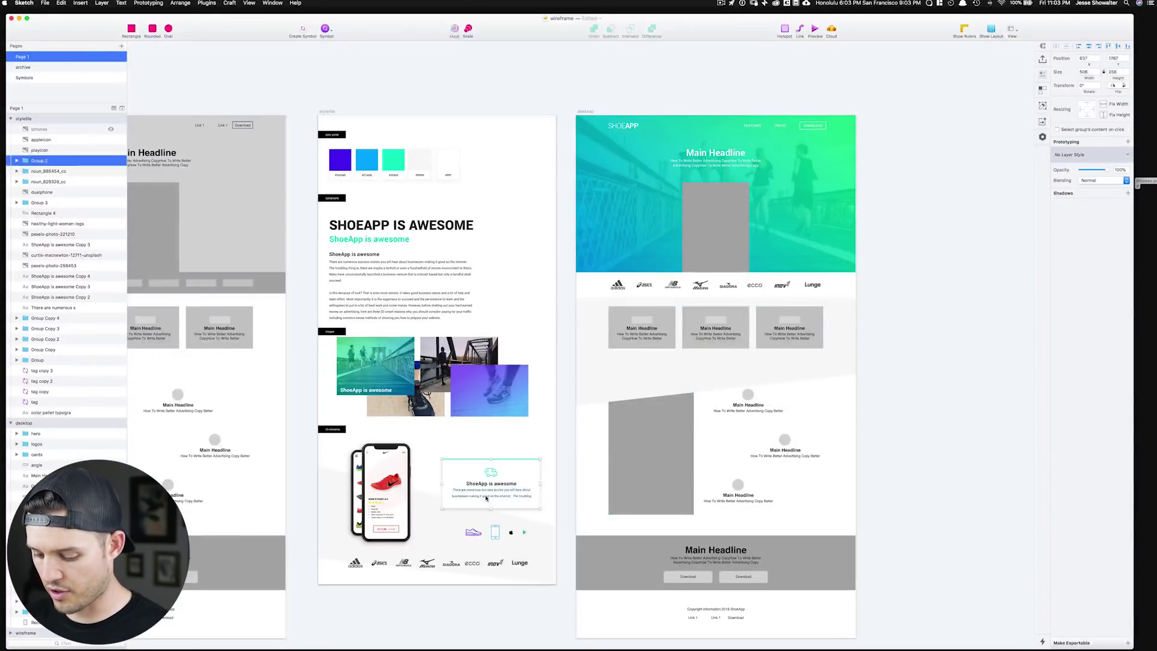
pyautogui.scroll(5, 486, 497)
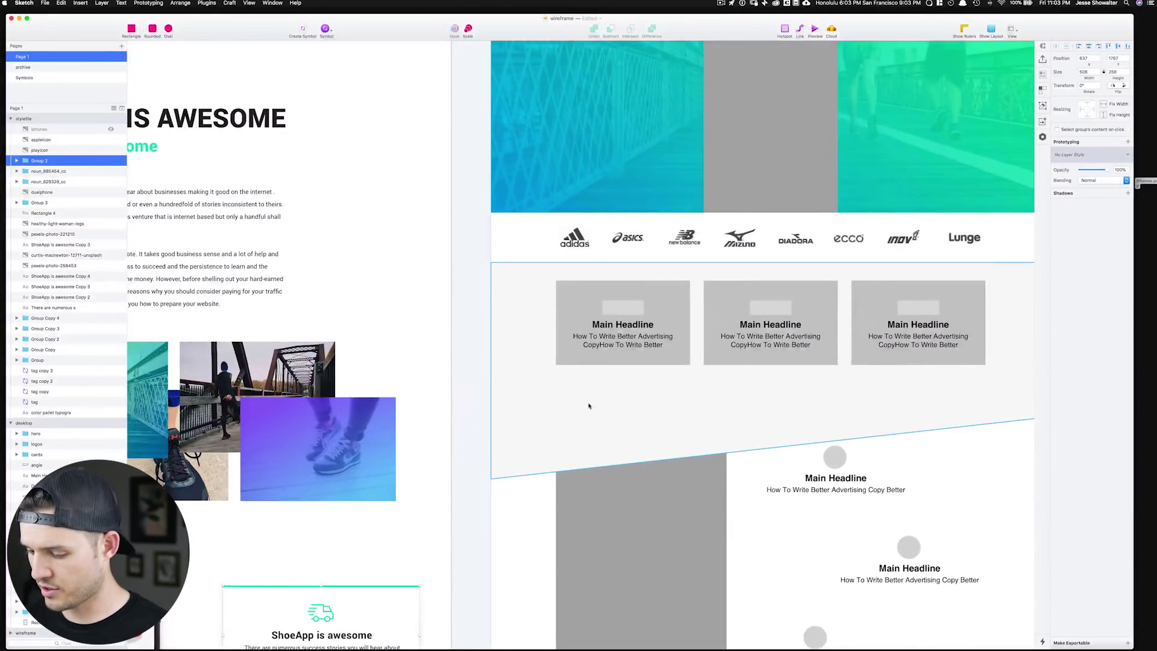
pyautogui.click(537, 409)
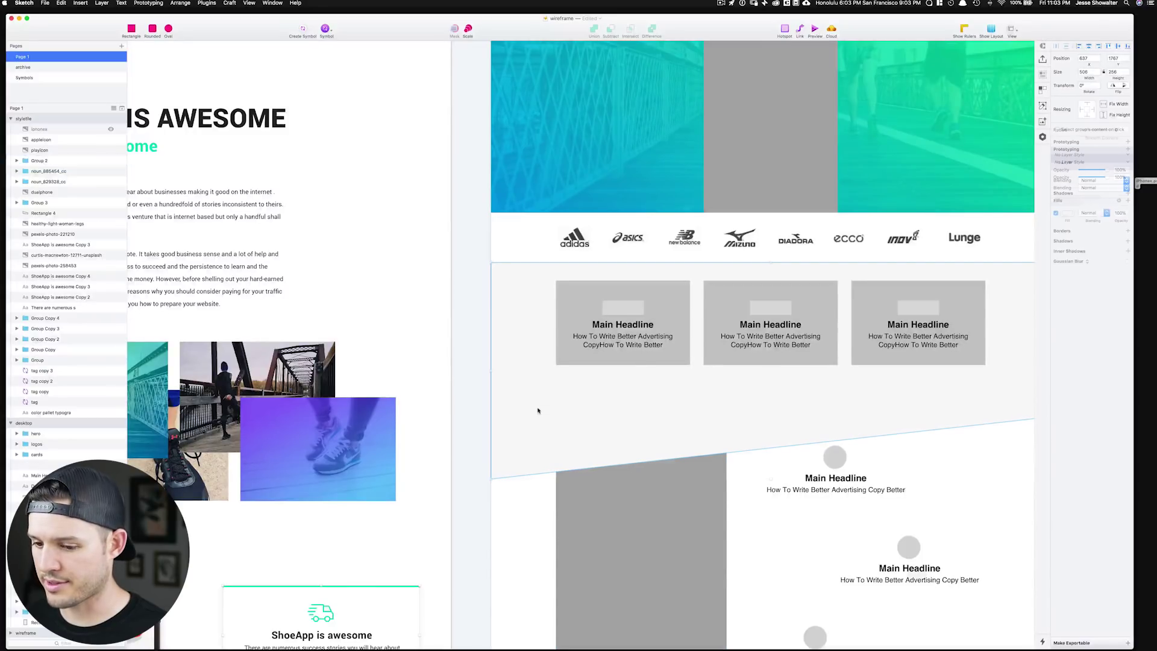
pyautogui.keyDown('super'); pyautogui.click(565, 312); pyautogui.keyUp('super')
pyautogui.click(1066, 213)
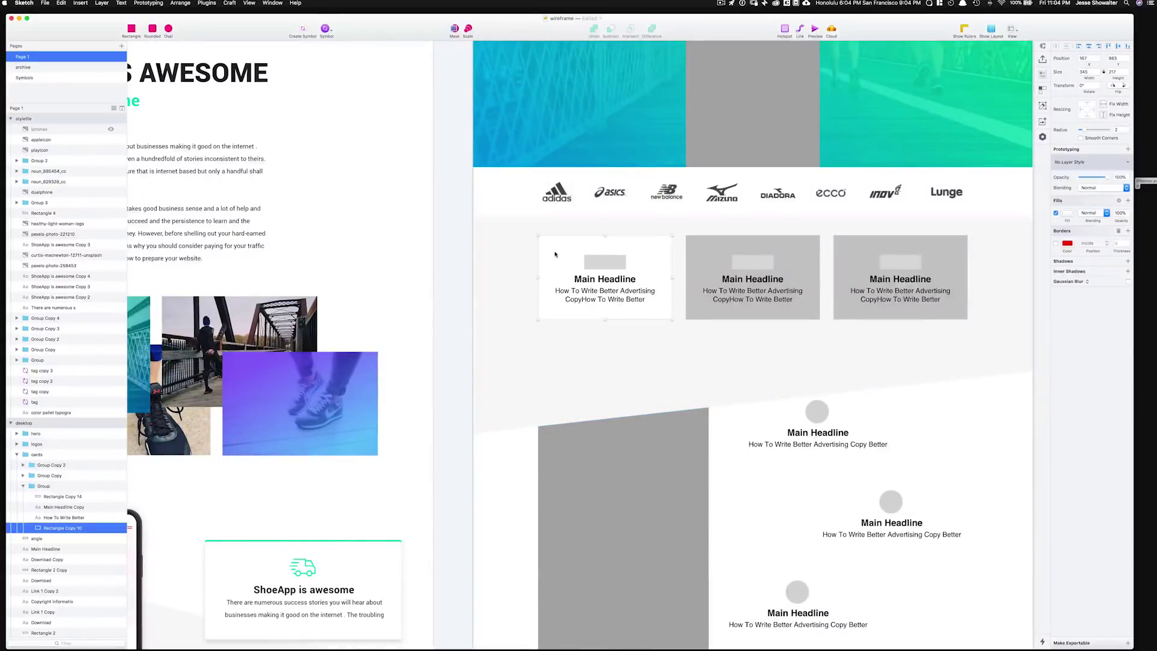
# Add a green inner shadow along the first card's top edge and replace its placeholder with the green truck icon.
pyautogui.click(1128, 271)
pyautogui.click(1068, 283)
pyautogui.click(1087, 450)
pyautogui.rightClick(604, 260)
pyautogui.click(621, 296)
# Set the first card's headline and copy in Roboto and give the card's background a soft drop shadow.
pyautogui.click(1091, 157)
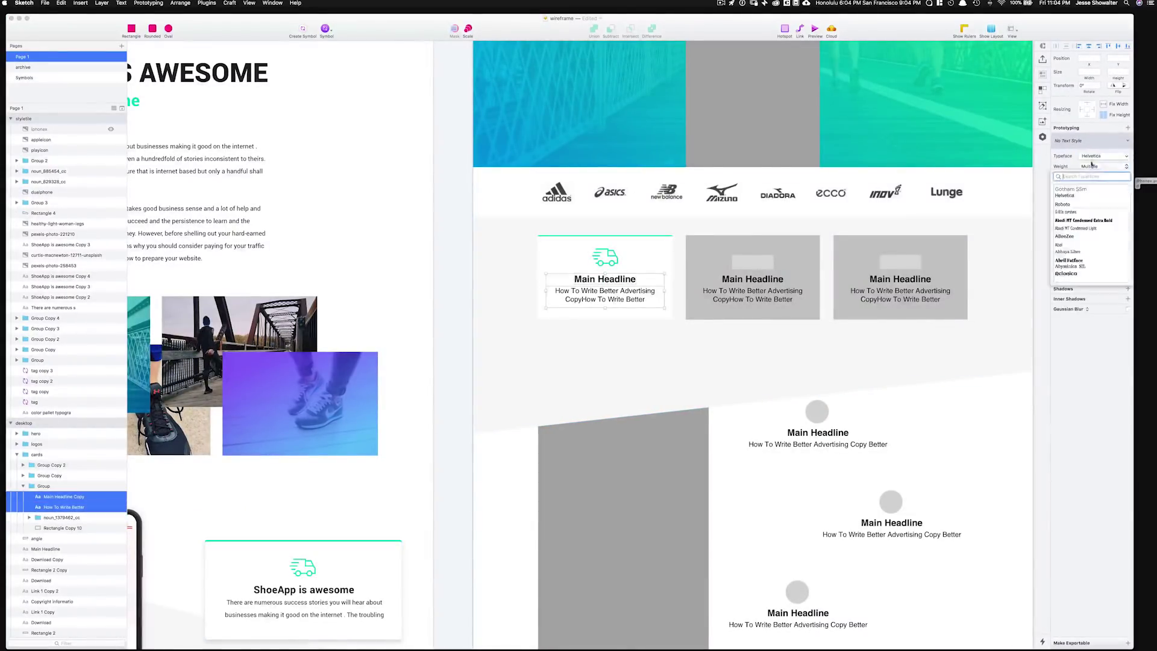
pyautogui.click(633, 295)
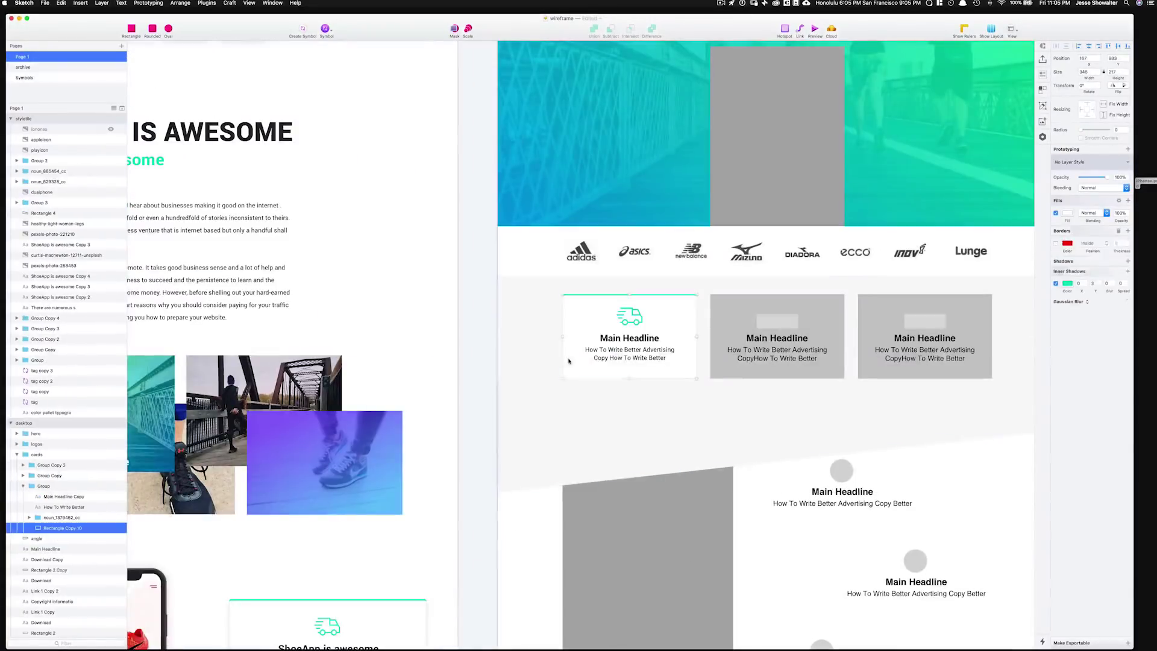
pyautogui.click(1068, 253)
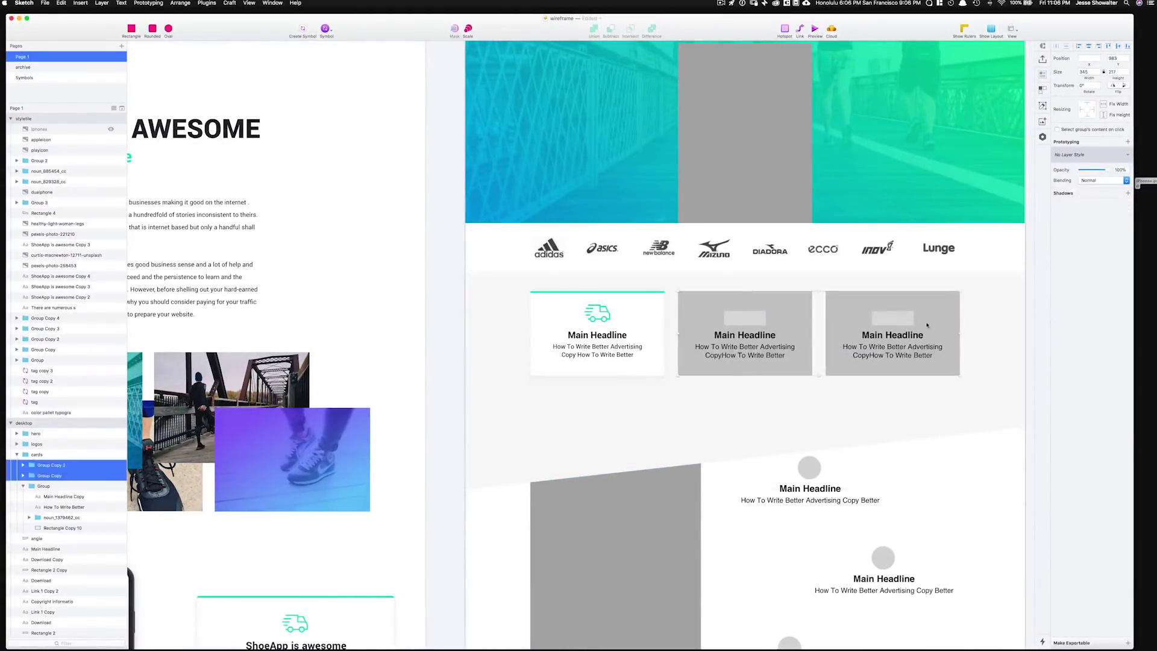
# Replace the two grey cards with copies of the styled card, using the purple shoe and blue phone icons with matching top edges.
pyautogui.press('super+d')
pyautogui.press('super+d')
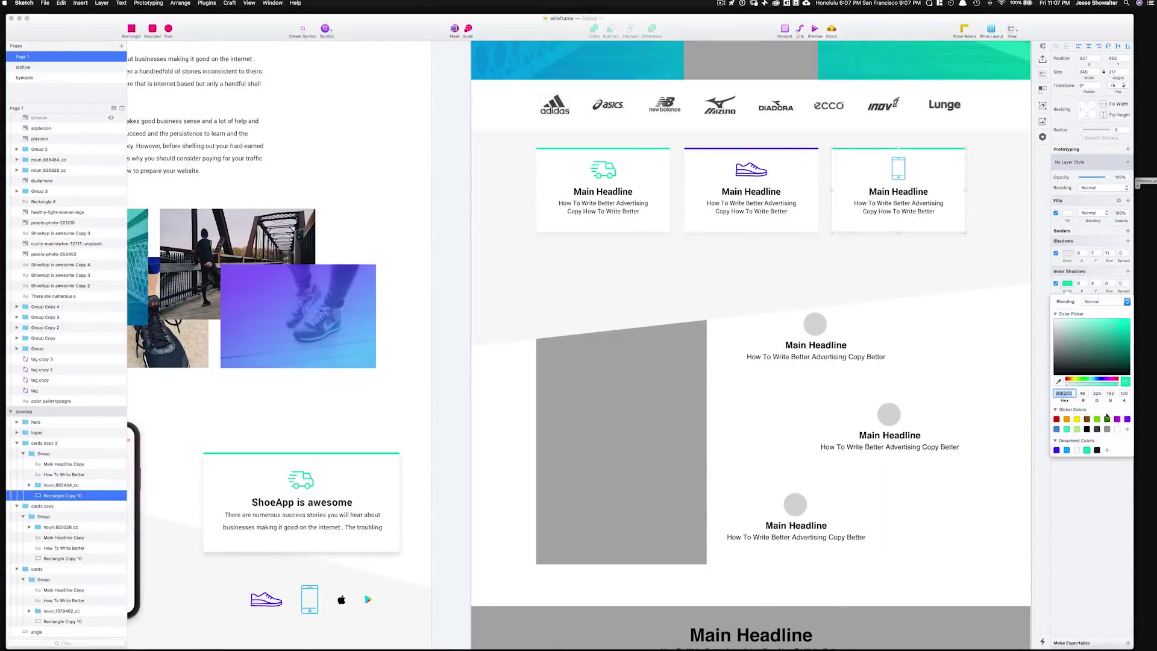
pyautogui.click(1106, 419)
pyautogui.click(1001, 179)
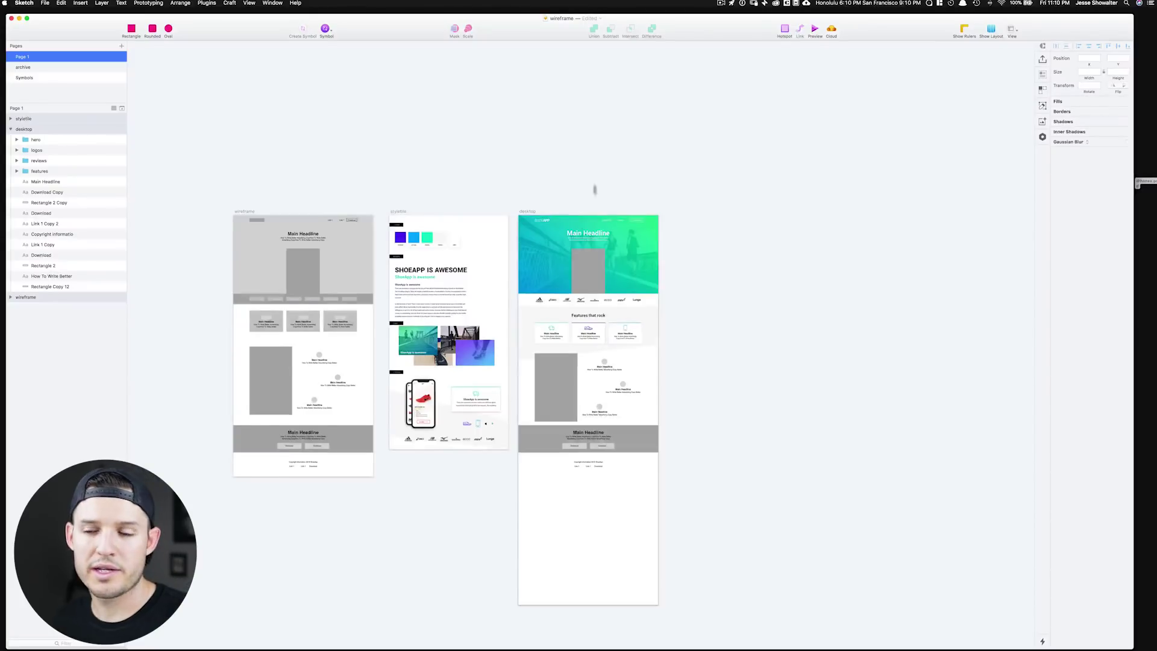
# Move the reviews, call-to-action band and footer down, and stretch the slanted grey features background to about 710 px high.
pyautogui.scroll(-3, 437, 95)
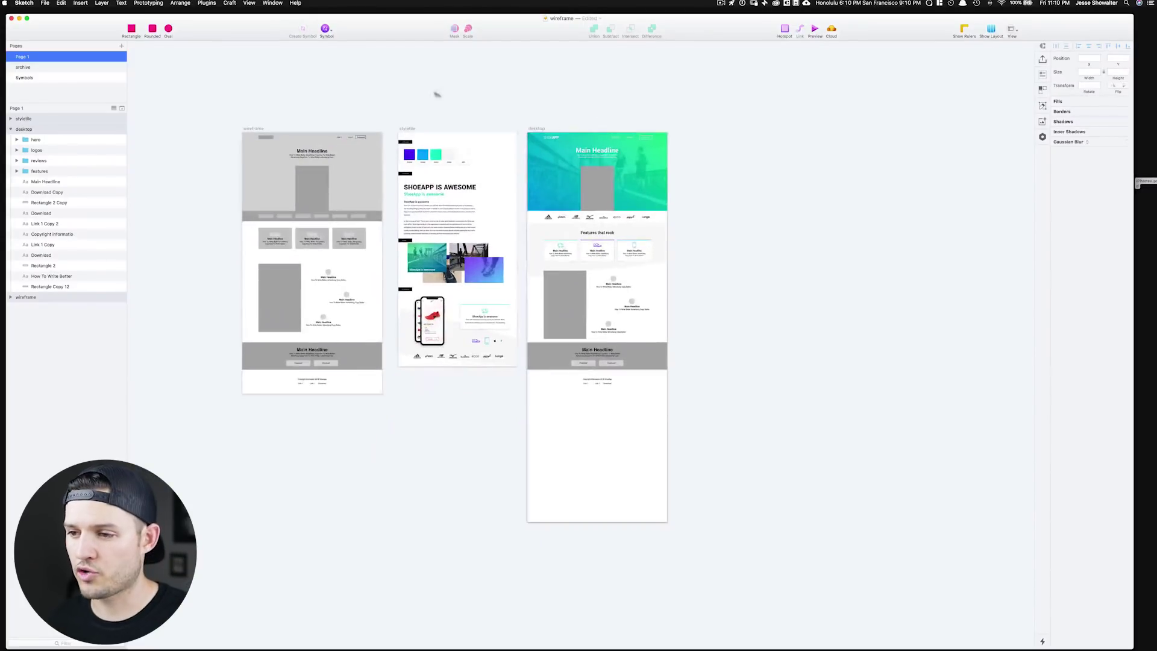
pyautogui.press('z')
pyautogui.moveTo(761, 358); pyautogui.dragTo(411, 67)
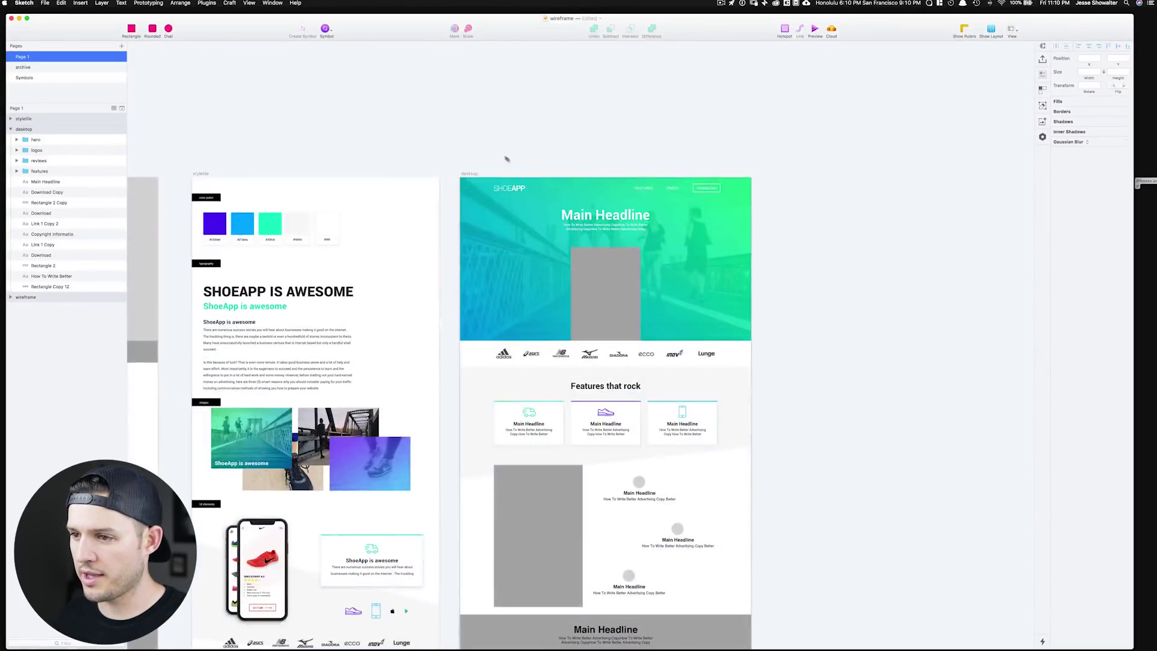
pyautogui.scroll(-3, 783, 367)
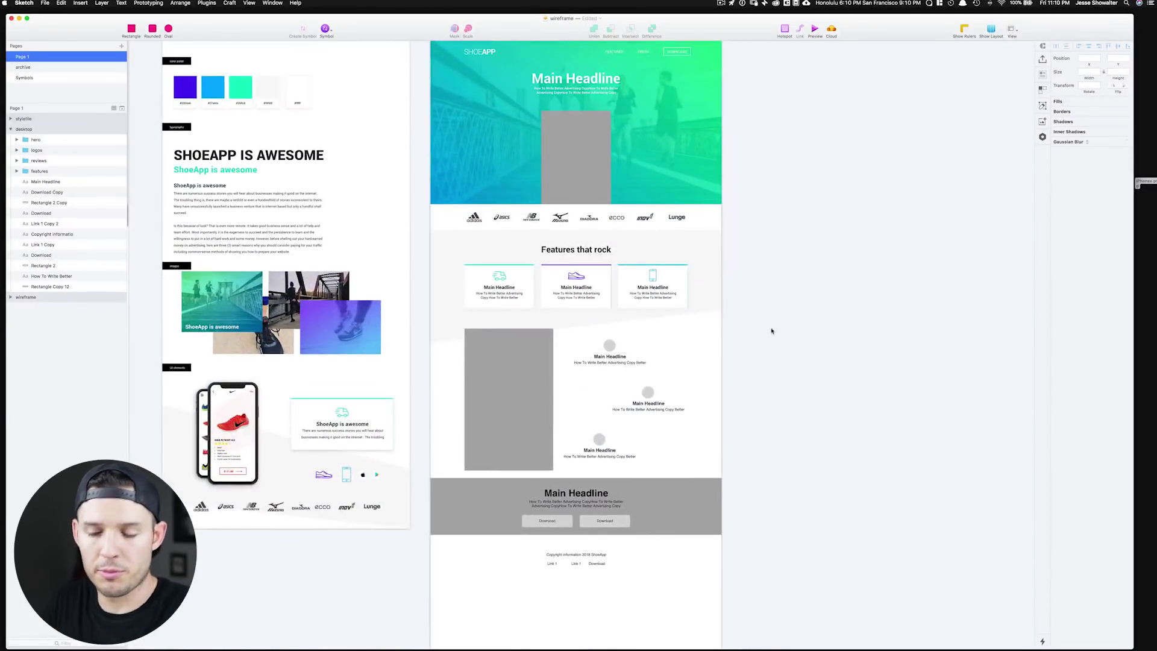
pyautogui.scroll(-2, 774, 323)
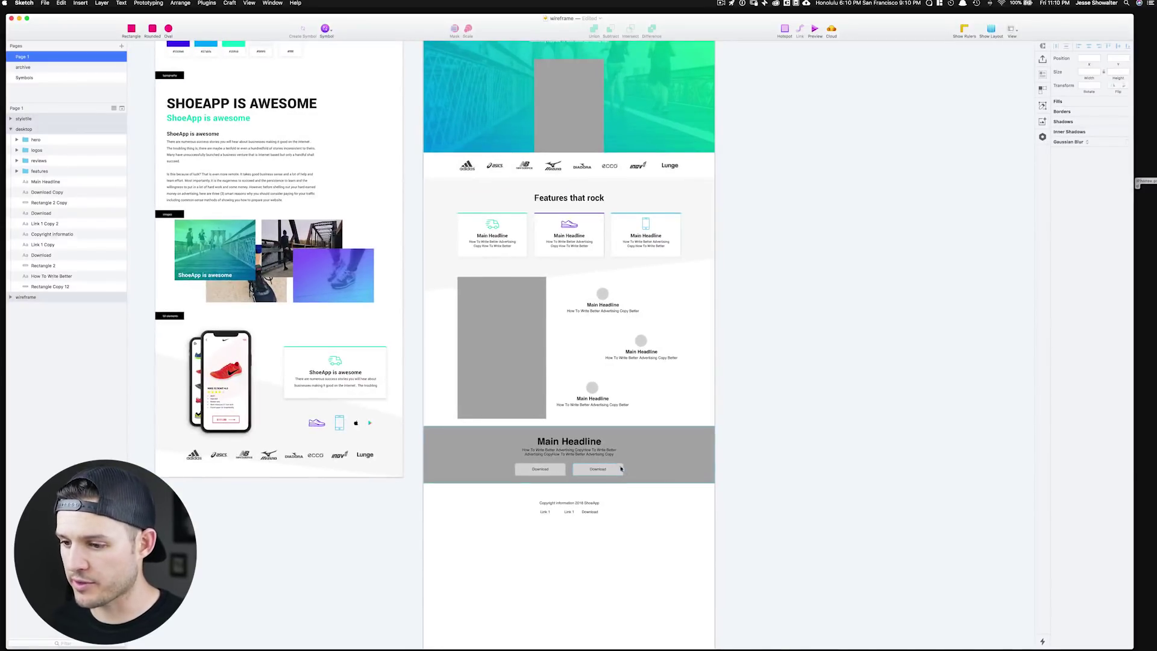
pyautogui.moveTo(592, 513); pyautogui.dragTo(488, 385)
pyautogui.click(574, 288)
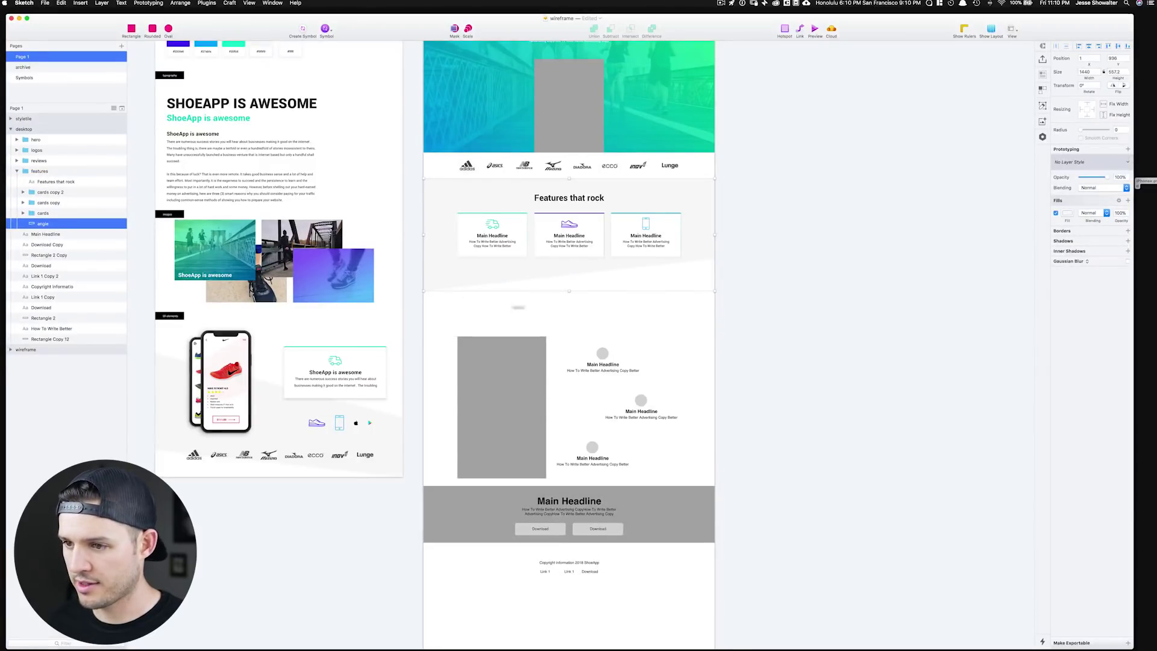
pyautogui.moveTo(571, 293); pyautogui.dragTo(572, 326)
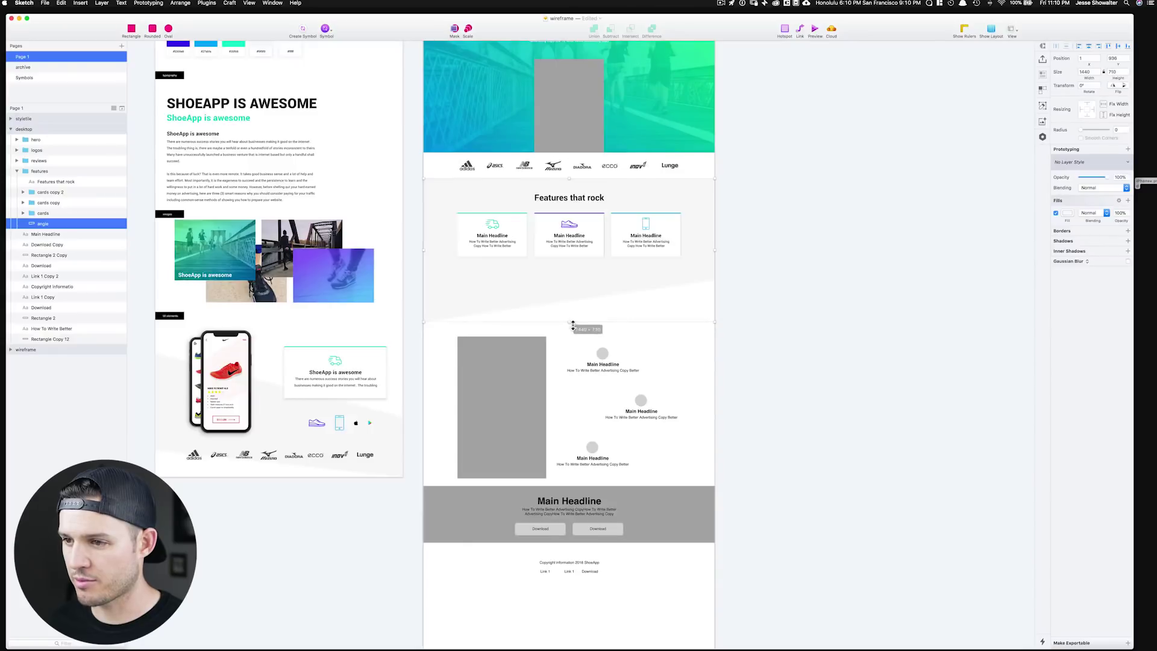
# Group the three styled feature cards together and name the group cards.
pyautogui.click(645, 235)
pyautogui.keyDown('shift'); pyautogui.click(569, 235); pyautogui.keyUp('shift')
pyautogui.keyDown('shift'); pyautogui.click(494, 224); pyautogui.keyUp('shift')
pyautogui.press('super+g')
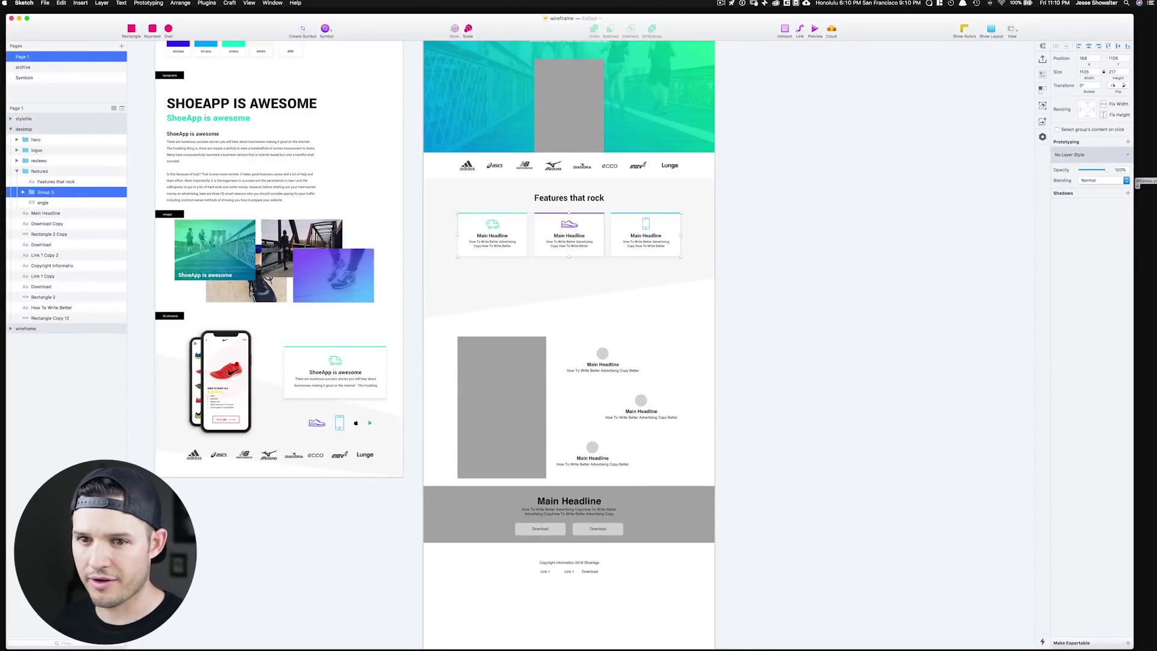
pyautogui.doubleClick(46, 192)
pyautogui.write('cards')
pyautogui.press('Return')
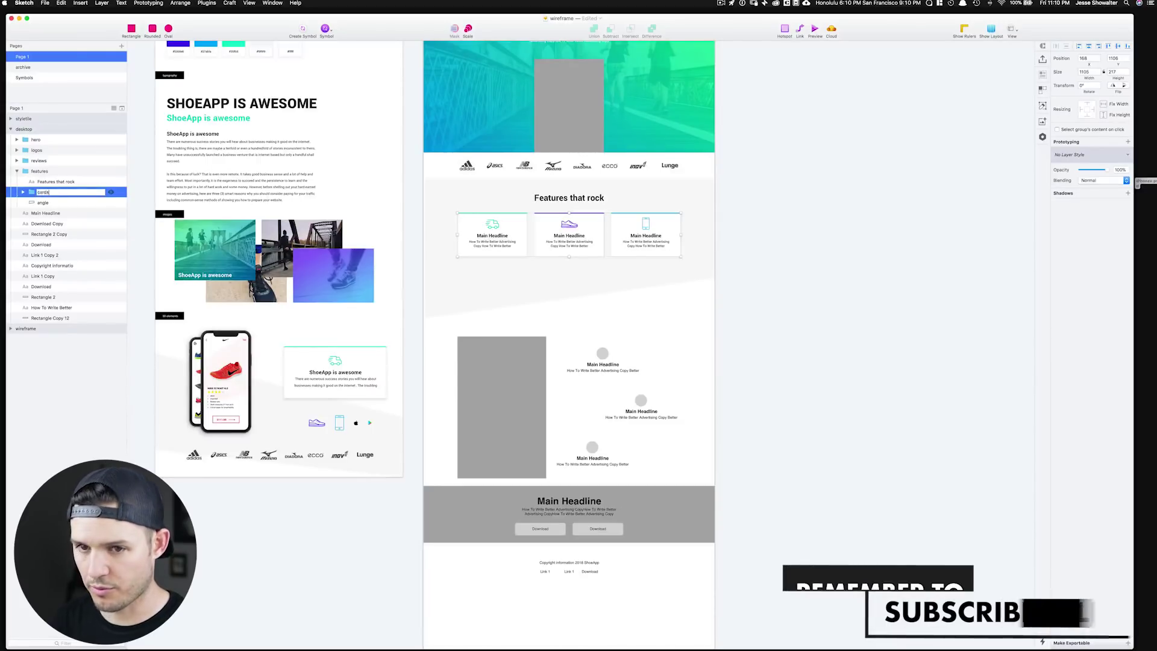
# Move the Features that rock heading and the cards slightly down together, and shift the reviews section up closer to them.
pyautogui.keyDown('shift'); pyautogui.click(577, 200); pyautogui.keyUp('shift')
pyautogui.moveTo(578, 199); pyautogui.dragTo(577, 207)
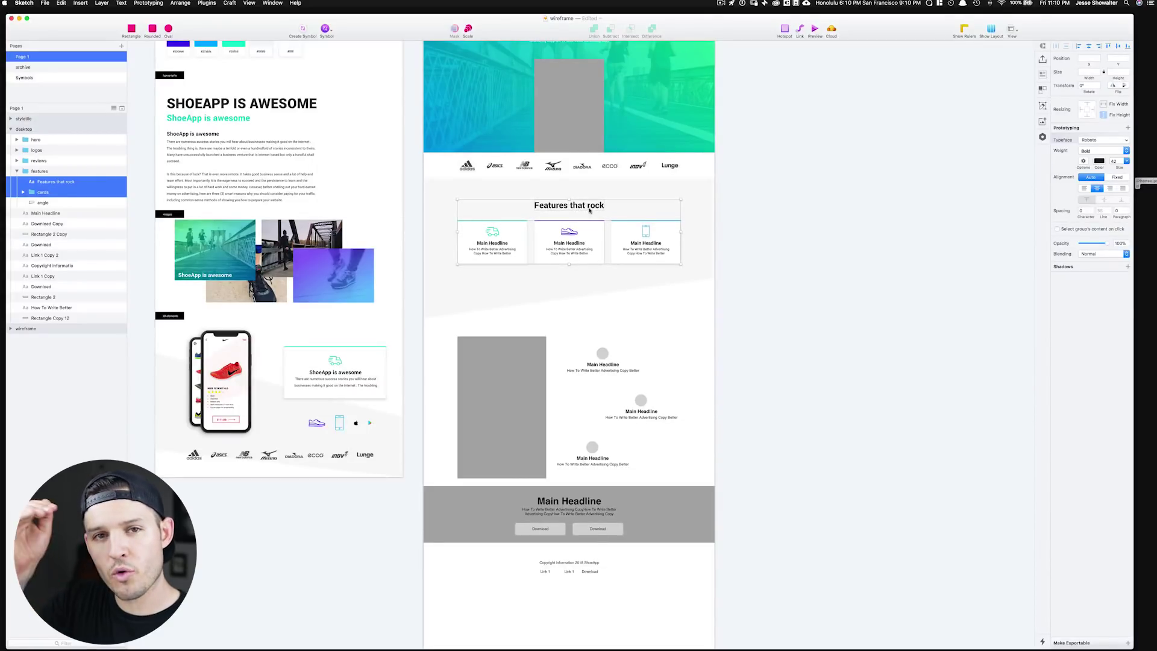
pyautogui.moveTo(541, 373); pyautogui.dragTo(530, 345)
# Lower the bottom-left corner point of the grey features background to make its slanted edge steeper.
pyautogui.doubleClick(530, 302)
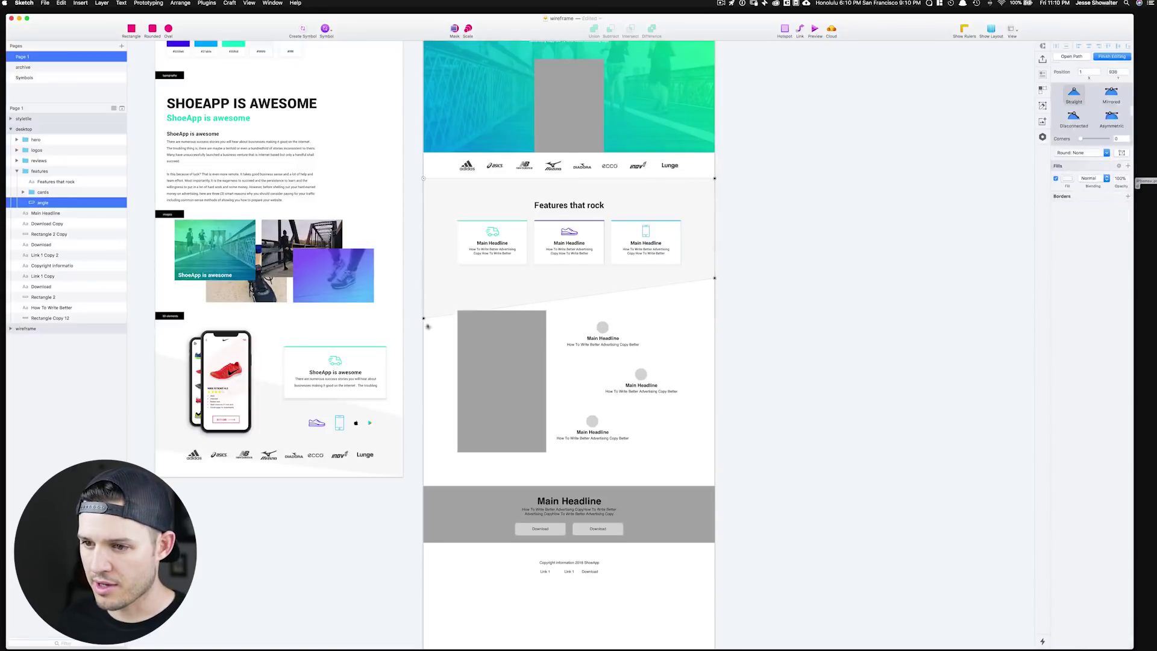
pyautogui.moveTo(425, 321); pyautogui.dragTo(426, 344)
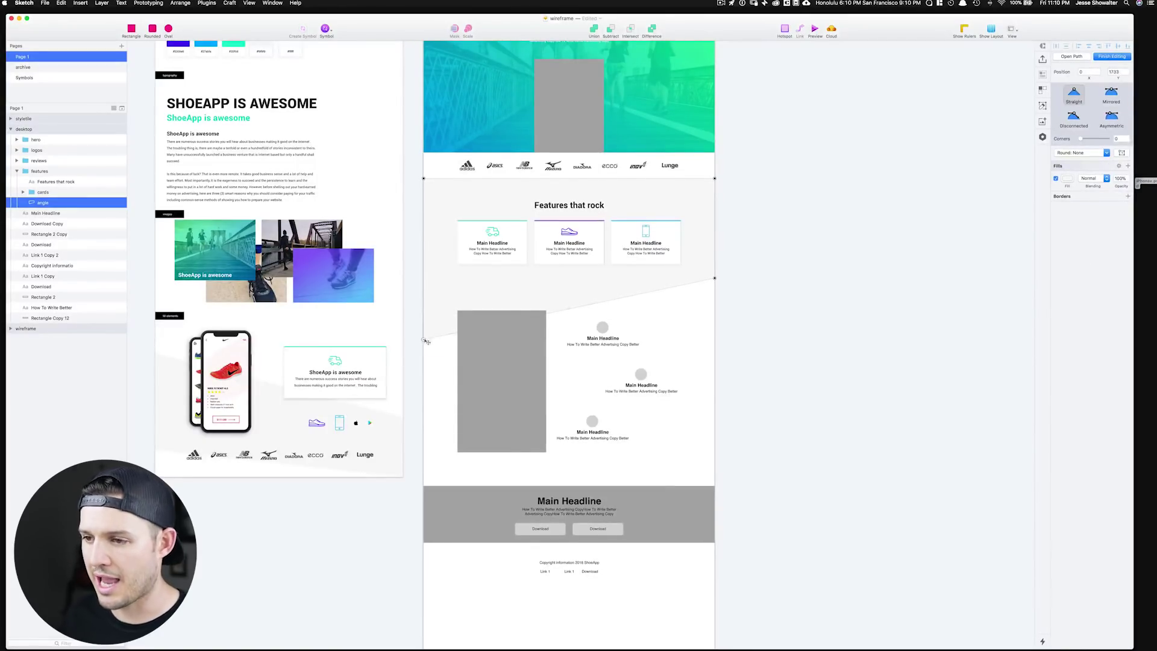
pyautogui.click(1139, 183)
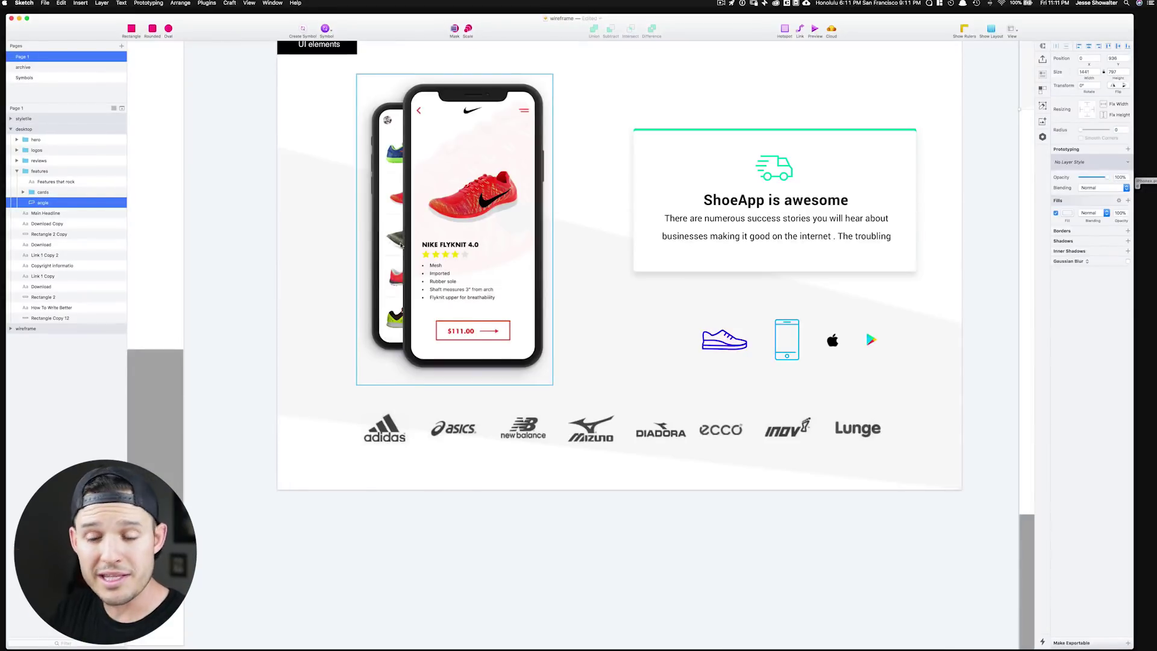
# Copy the dual-phone mockup from the styletile and delete the grey image placeholder in the reviews section.
pyautogui.scroll(-5, 401, 245)
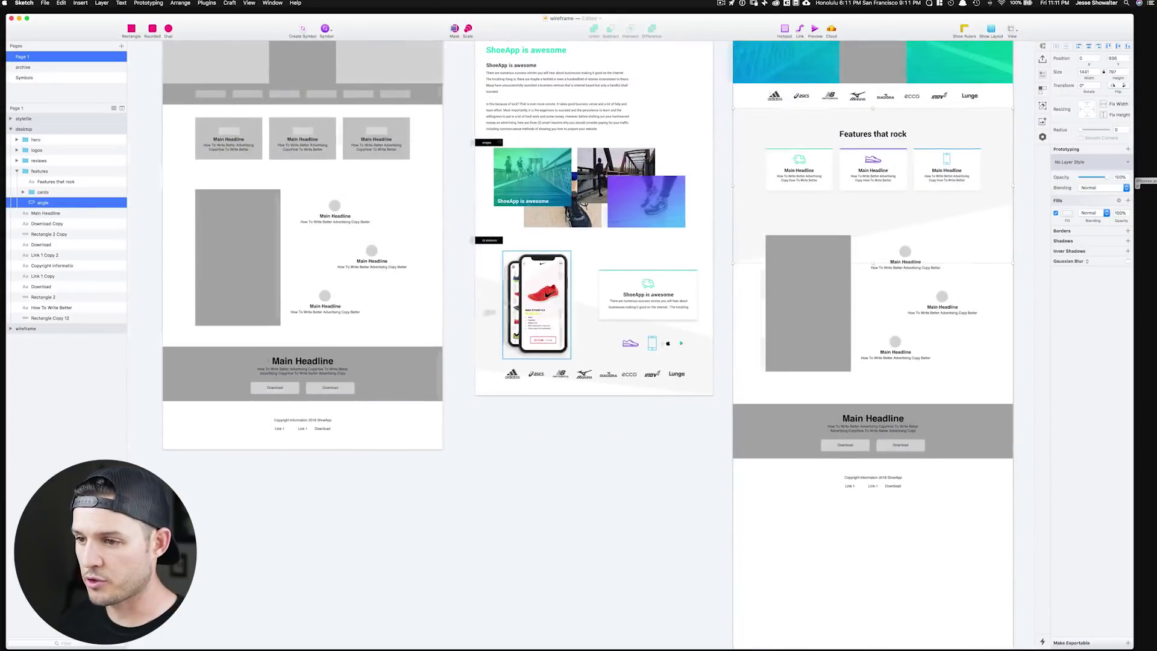
pyautogui.hscroll(3, 415, 322)
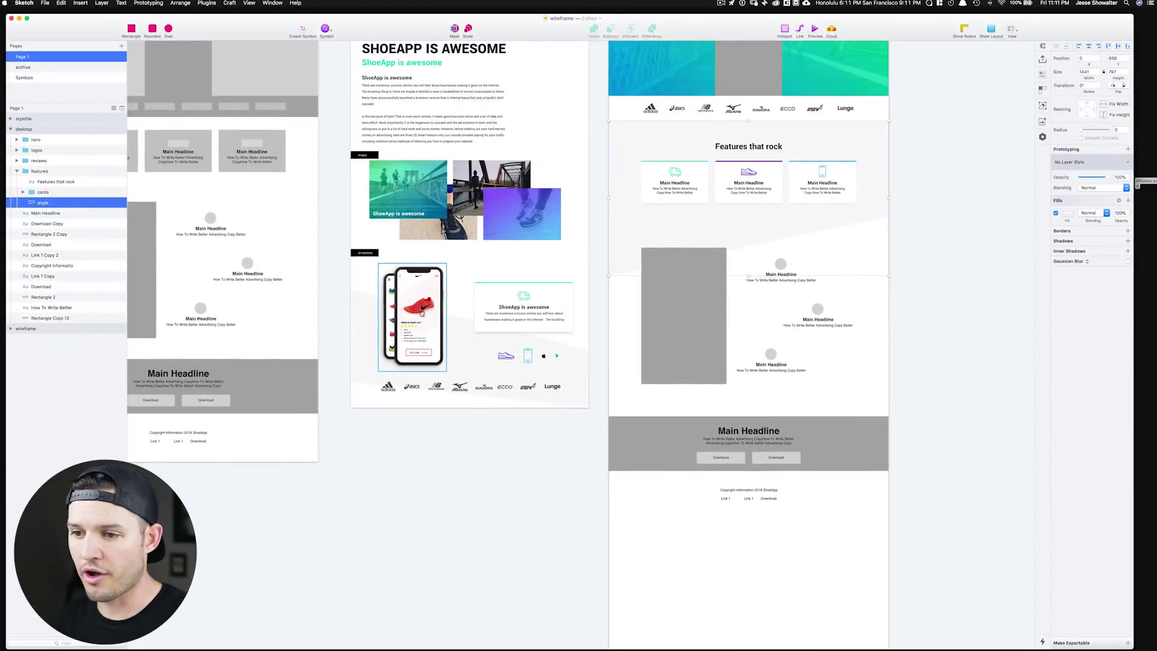
pyautogui.hscroll(2, 422, 315)
pyautogui.click(402, 314)
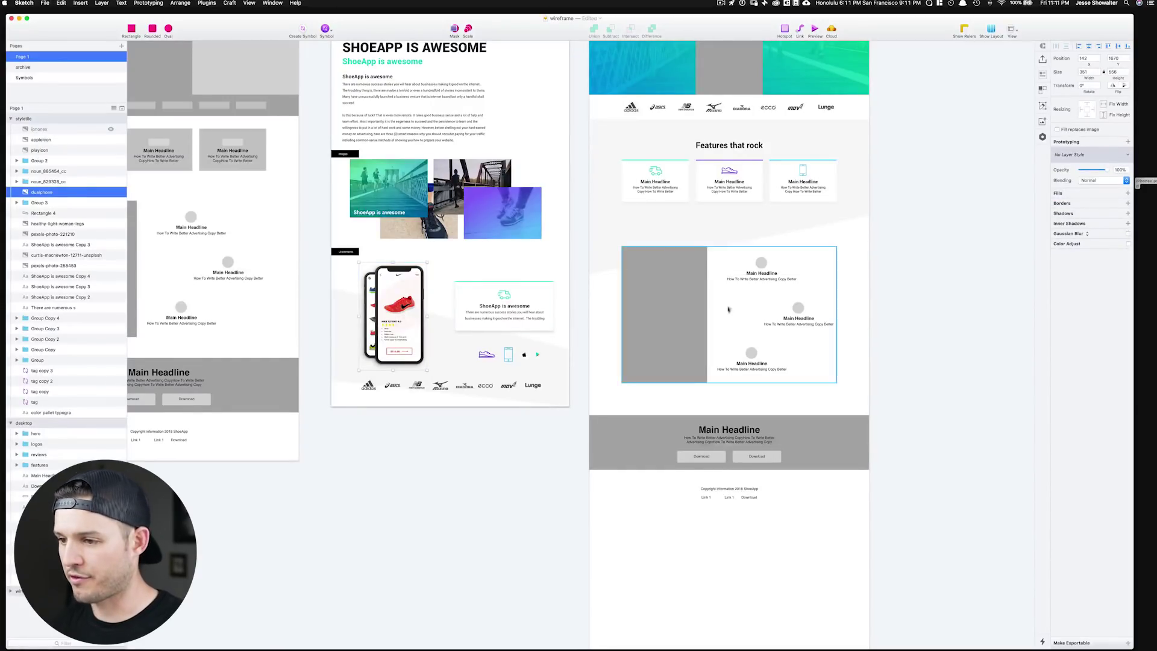
pyautogui.click(649, 299)
pyautogui.press('Delete')
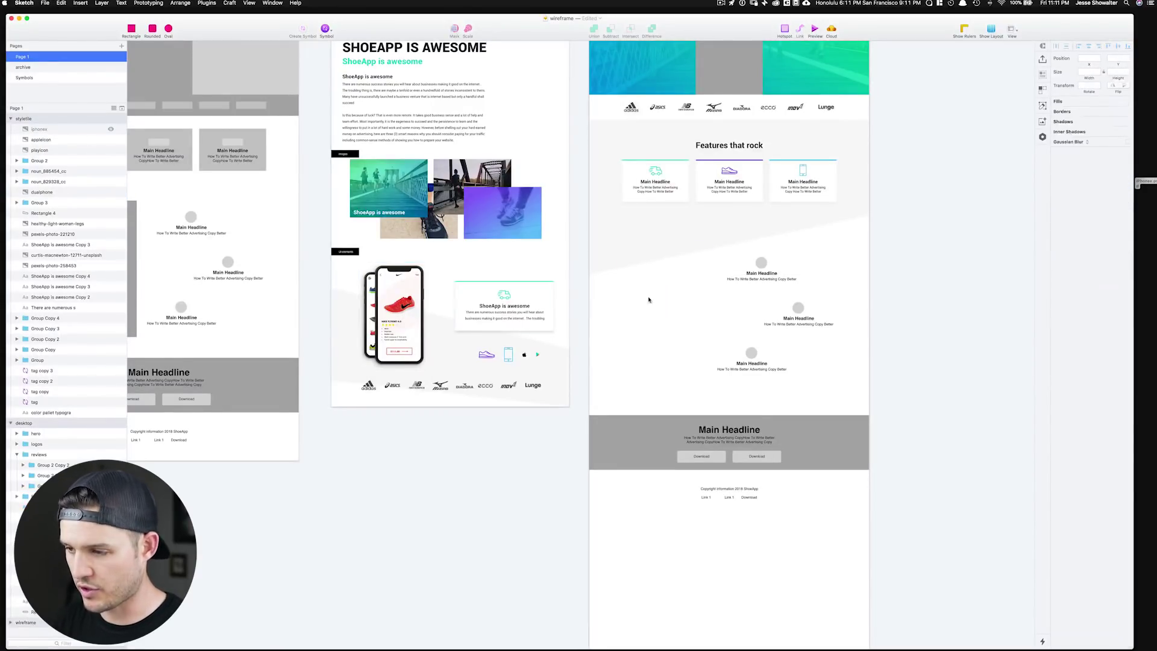
# Paste the dual-phone mockup into the reviews group and enlarge it to about 487 by 772 px beside the review texts.
pyautogui.click(836, 295)
pyautogui.click(46, 466)
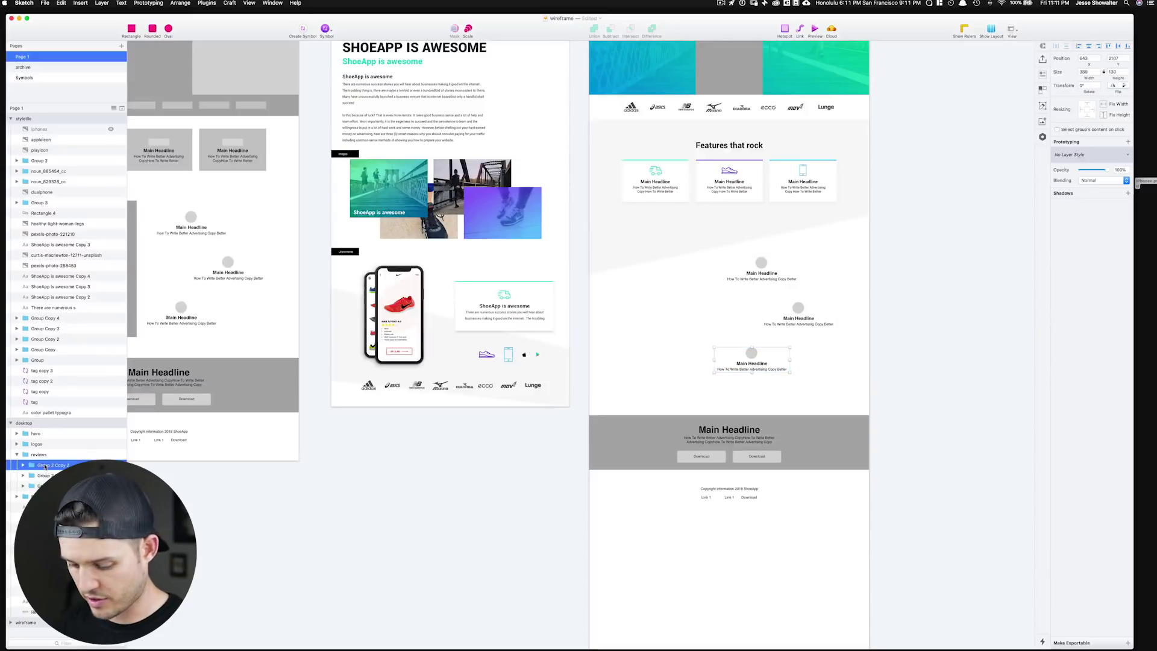
pyautogui.press('super+v')
pyautogui.moveTo(685, 263); pyautogui.dragTo(698, 241)
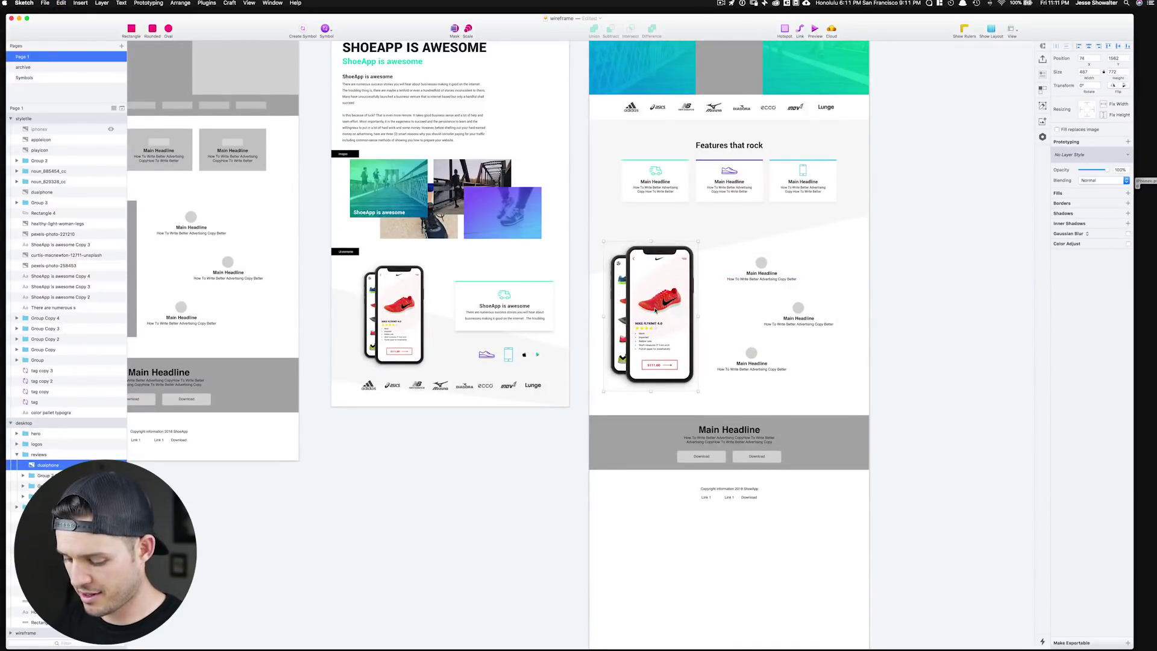
# Line up the phone mockup with the first column of the layout grid and nudge it 10 px down.
pyautogui.hotkey('ctrl', 'l')
pyautogui.moveTo(634, 311); pyautogui.dragTo(644, 310)
pyautogui.press('super+plus')
pyautogui.press('super+plus')
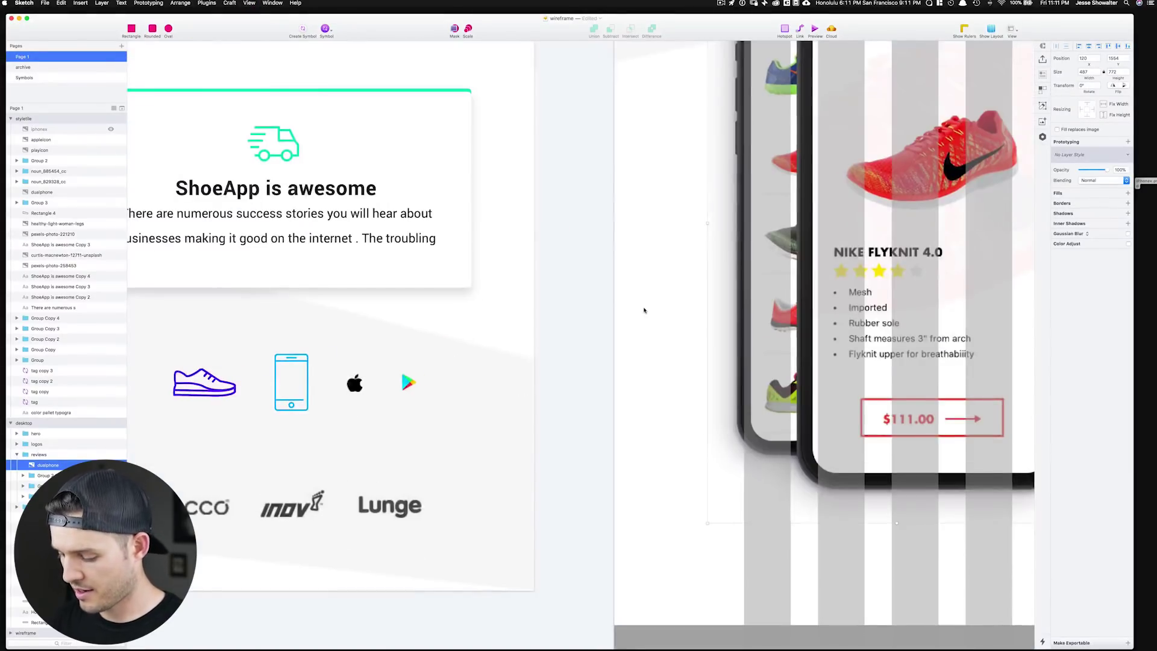
pyautogui.press('super+minus')
pyautogui.press('Right')
pyautogui.press('Right')
pyautogui.press('Right')
pyautogui.press('Right')
pyautogui.press('Right')
pyautogui.press('Right')
pyautogui.press('Right')
pyautogui.press('Right')
pyautogui.press('Right')
pyautogui.press('Right')
pyautogui.press('Right')
pyautogui.press('Right')
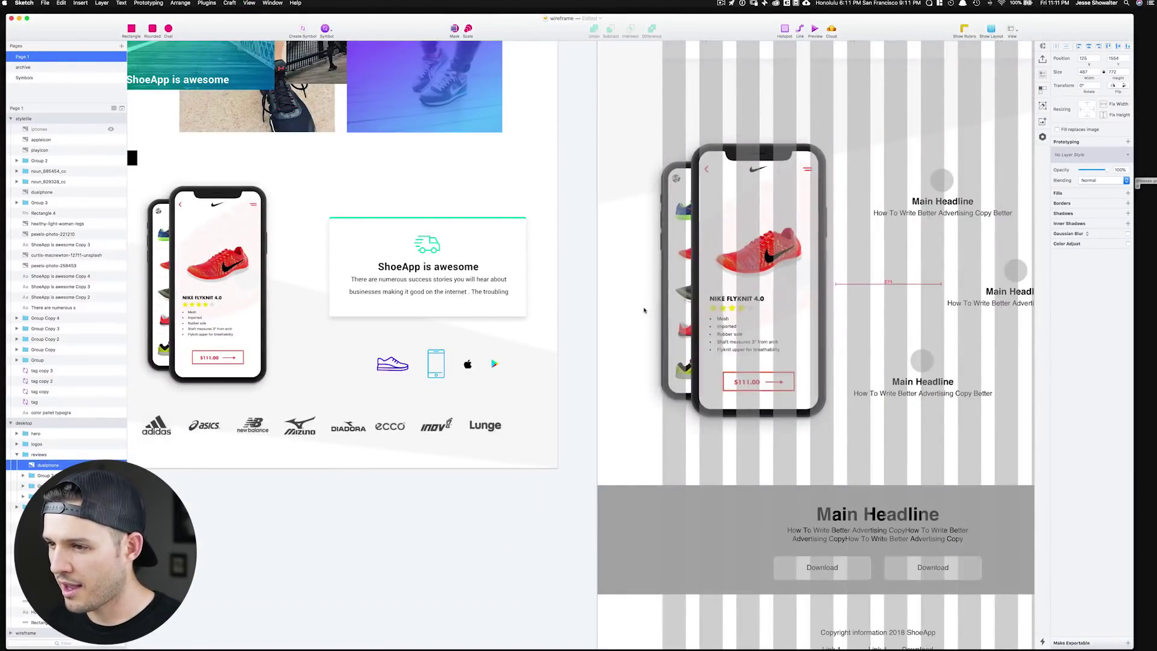
pyautogui.press('Right')
pyautogui.press('super+minus')
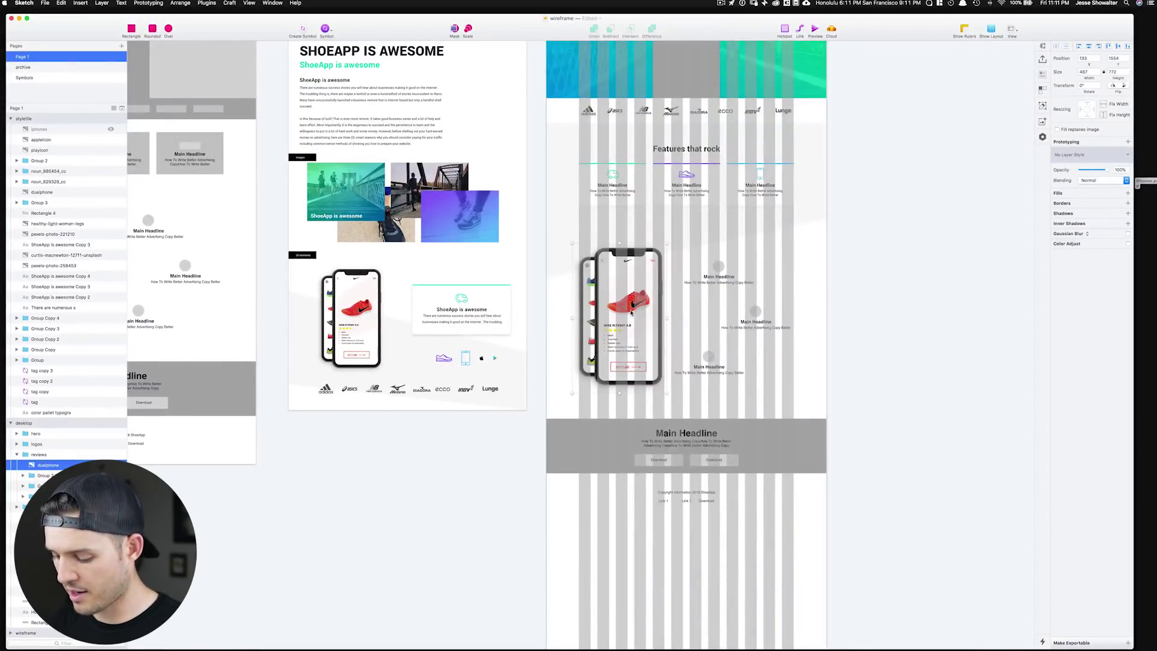
pyautogui.hotkey('ctrl', 'l')
pyautogui.hotkey('shift', 'Down')
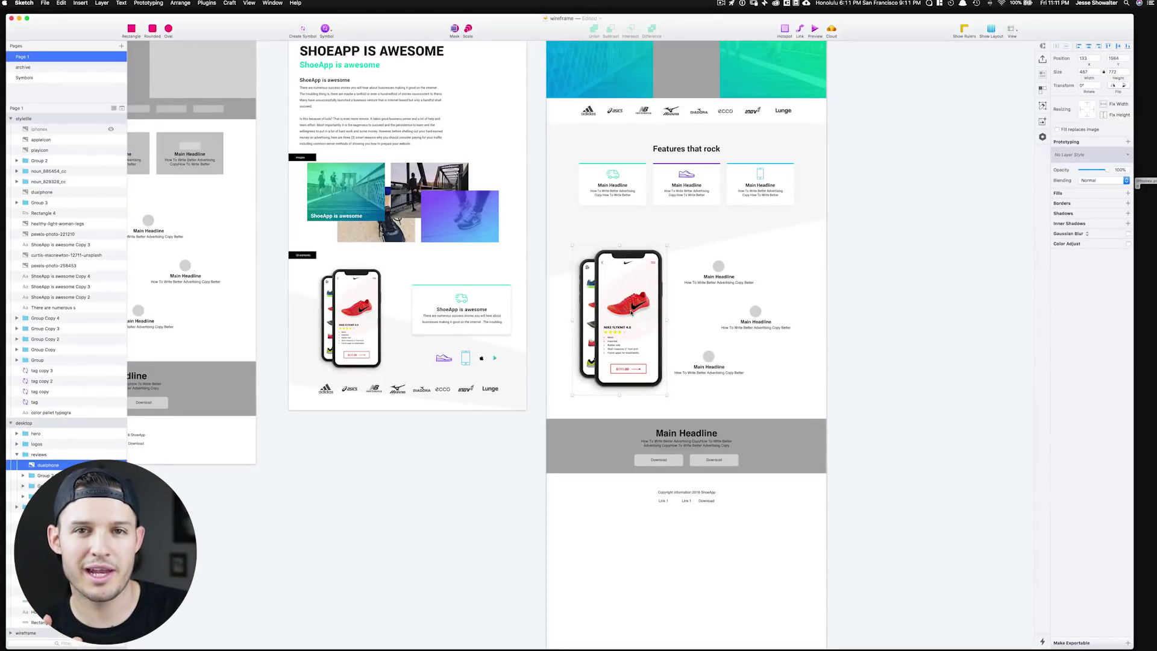
# Try the phone mockup much larger, running off the page edge, and undo the enlargement and nudges.
pyautogui.press('super+plus')
pyautogui.moveTo(631, 313)
pyautogui.mouseDown()
pyautogui.moveTo(572, 326)
pyautogui.moveTo(496, 319)
pyautogui.mouseUp()
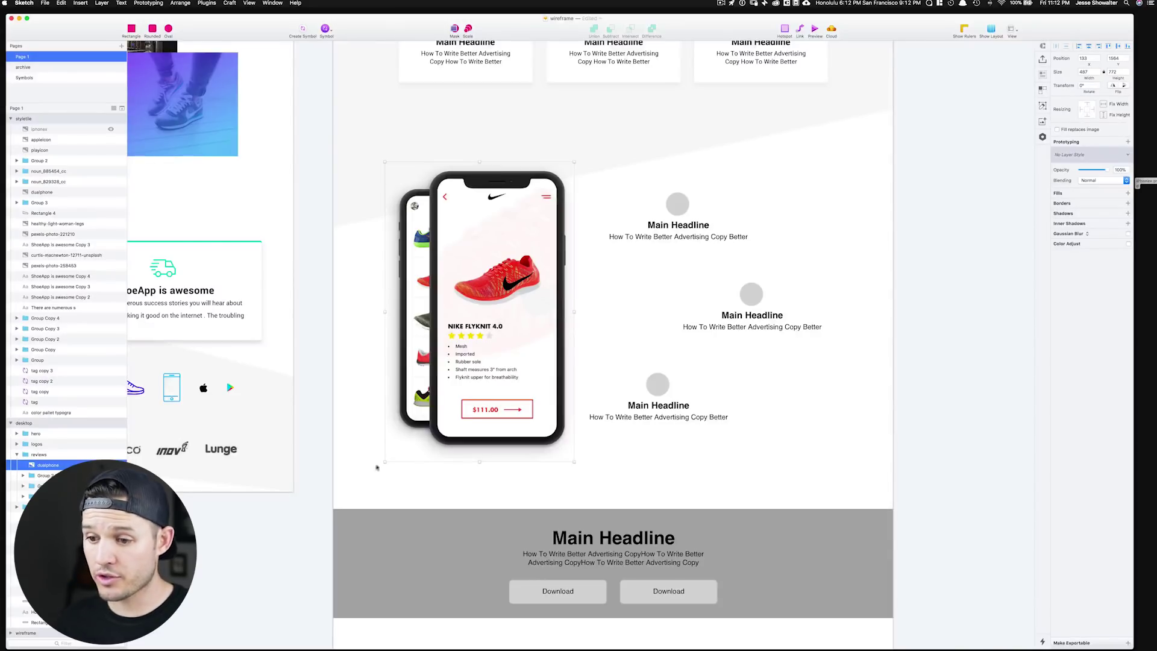
pyautogui.moveTo(387, 466); pyautogui.dragTo(435, 387)
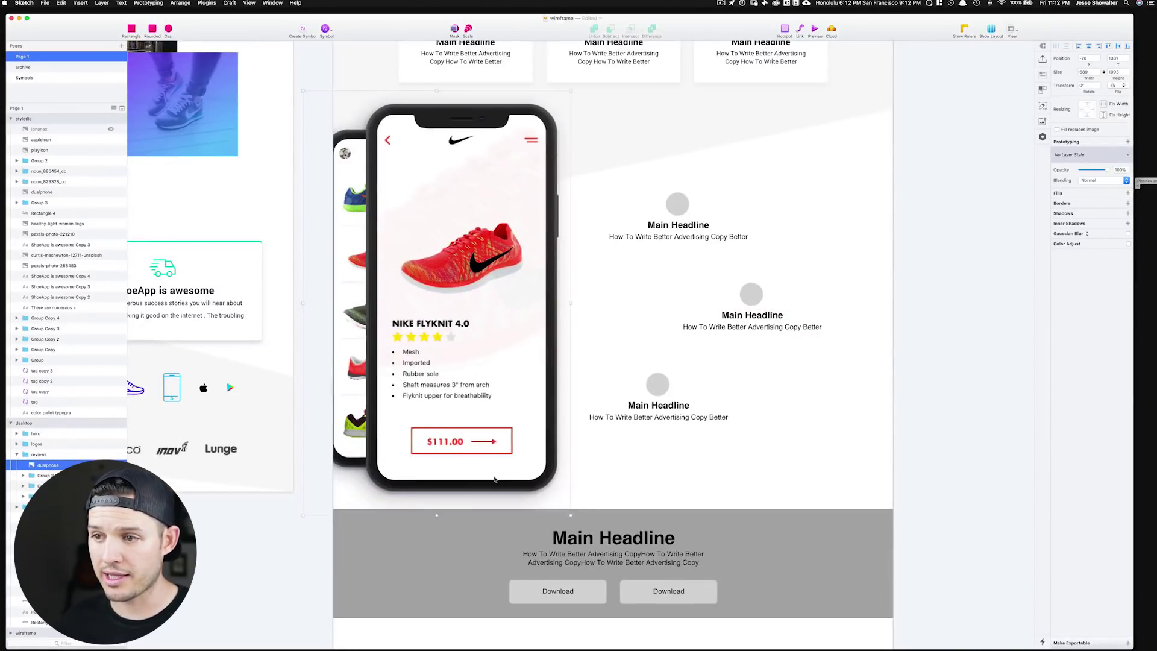
pyautogui.hotkey('shift', 'Left')
pyautogui.hotkey('shift', 'Left')
pyautogui.press('super+z')
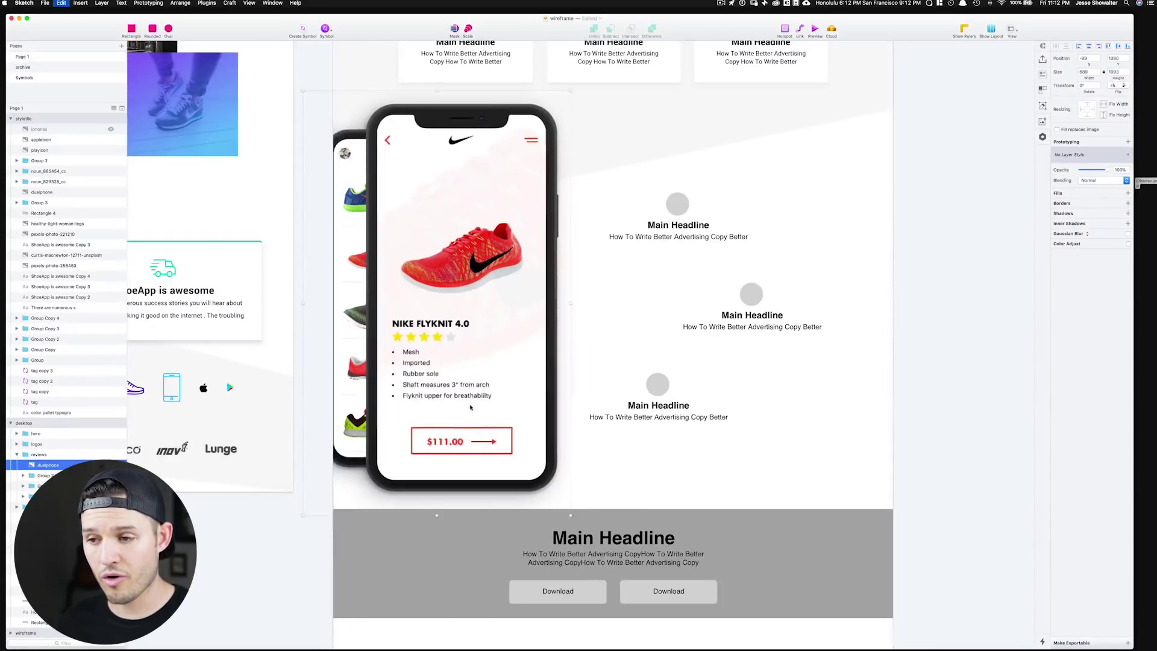
pyautogui.press('super+z')
pyautogui.press('super+z')
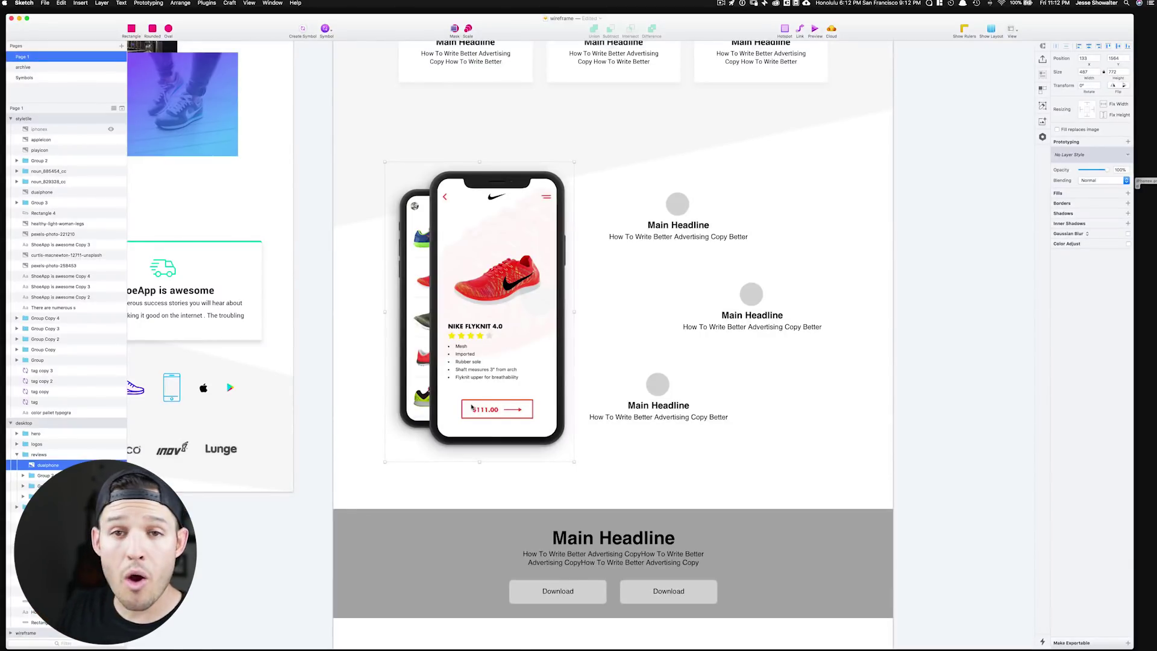
# Move the three review text blocks slightly down and delete the second and third, keeping only the first.
pyautogui.scroll(5, 611, 336)
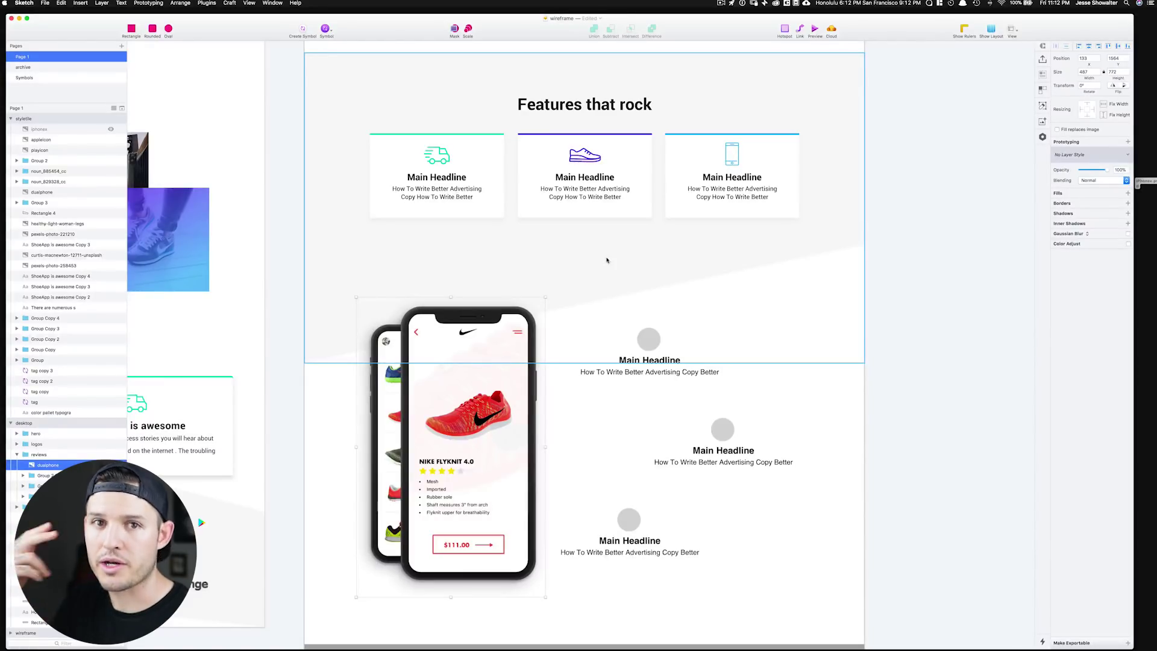
pyautogui.scroll(-3, 944, 345)
pyautogui.click(747, 354)
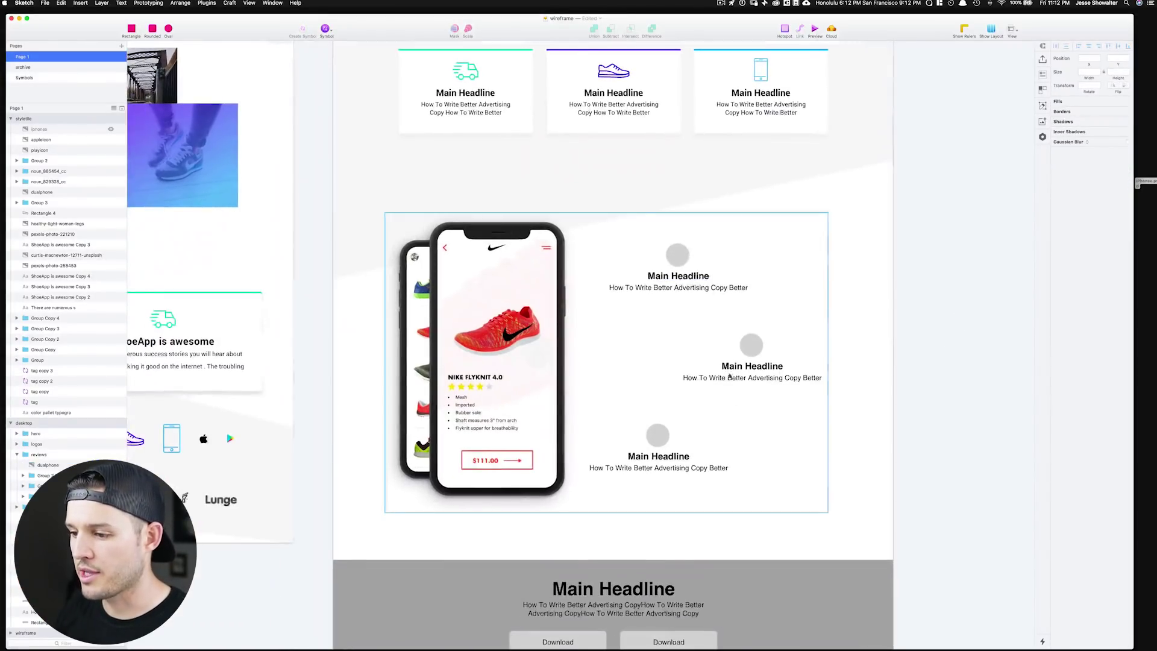
pyautogui.doubleClick(756, 350)
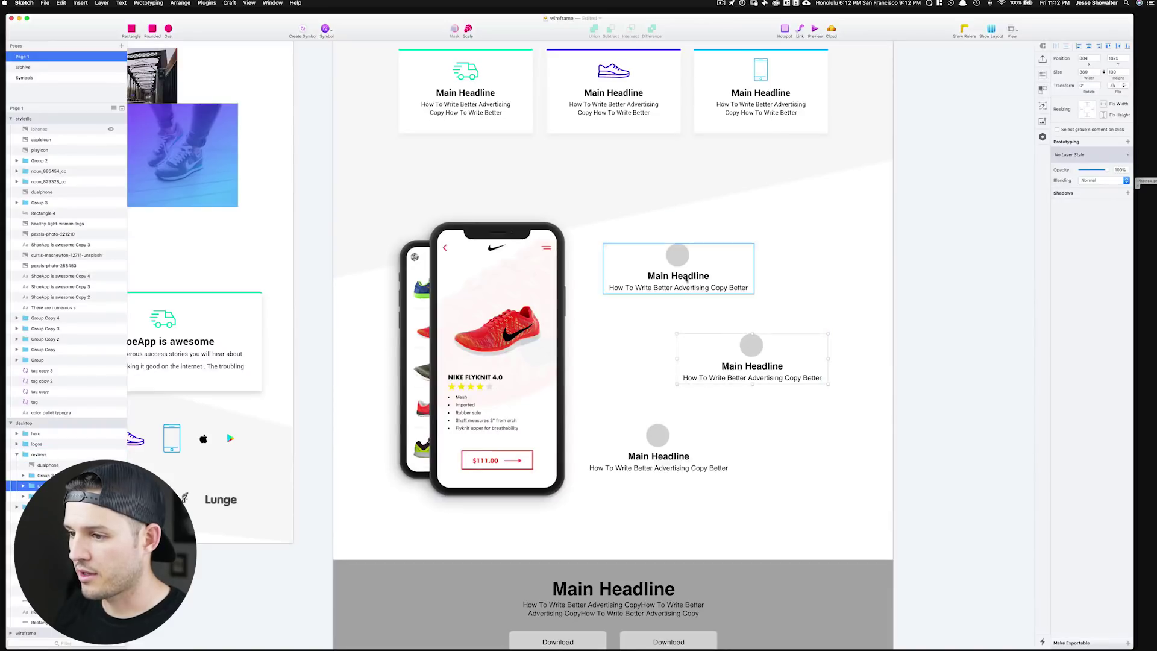
pyautogui.keyDown('shift'); pyautogui.click(688, 281); pyautogui.keyUp('shift')
pyautogui.keyDown('shift'); pyautogui.click(667, 435); pyautogui.keyUp('shift')
pyautogui.moveTo(667, 435); pyautogui.dragTo(668, 450)
pyautogui.hotkey('shift', 'Down')
pyautogui.click(537, 439)
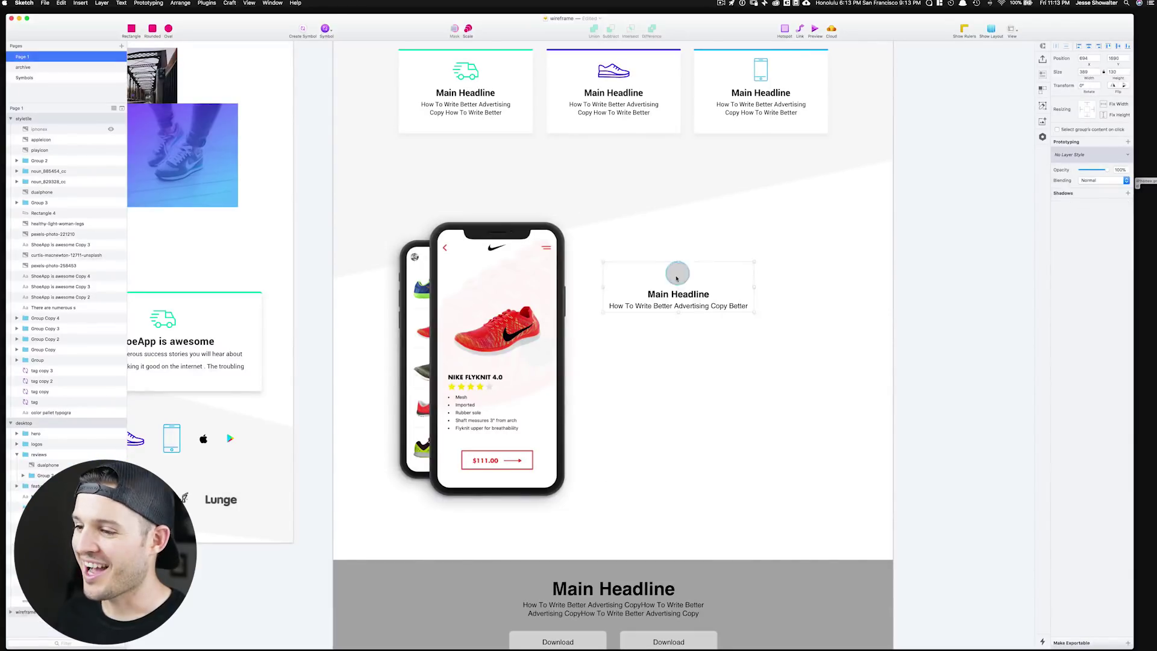
# Delete the grey circle from the remaining review block and left-align its headline and supporting text.
pyautogui.doubleClick(677, 273)
pyautogui.press('BackSpace')
pyautogui.click(660, 295)
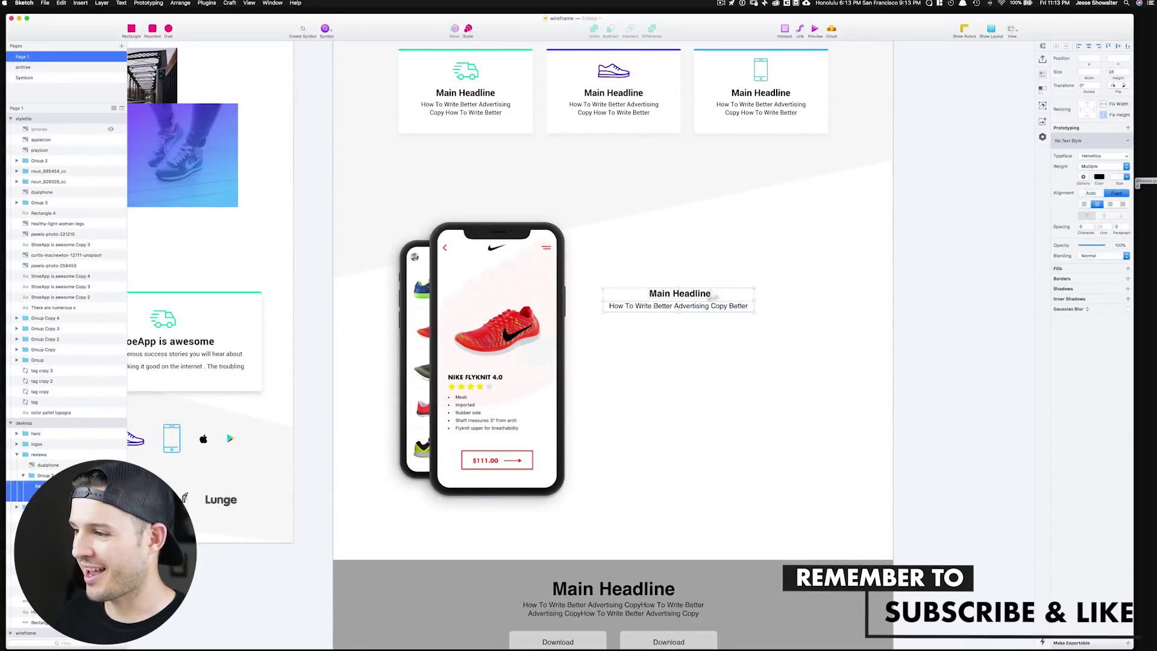
pyautogui.click(1084, 204)
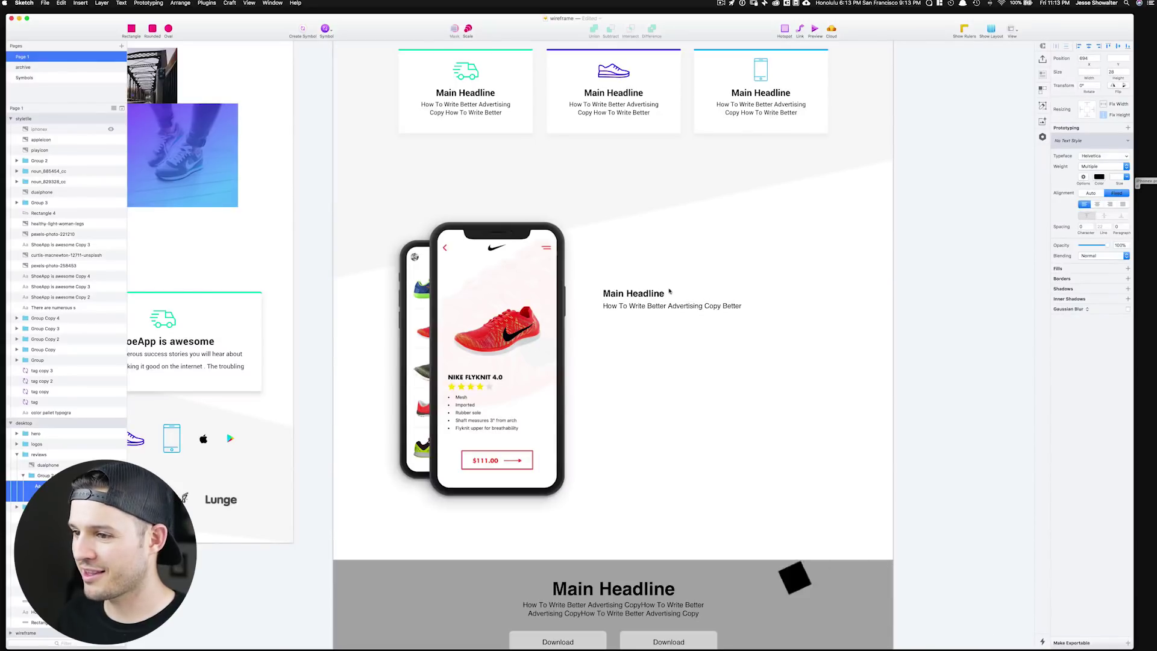
pyautogui.click(932, 248)
# Set the review headline to font size 42, matching the Features that rock heading, and its supporting text to 16.
pyautogui.scroll(4, 932, 247)
pyautogui.click(655, 139)
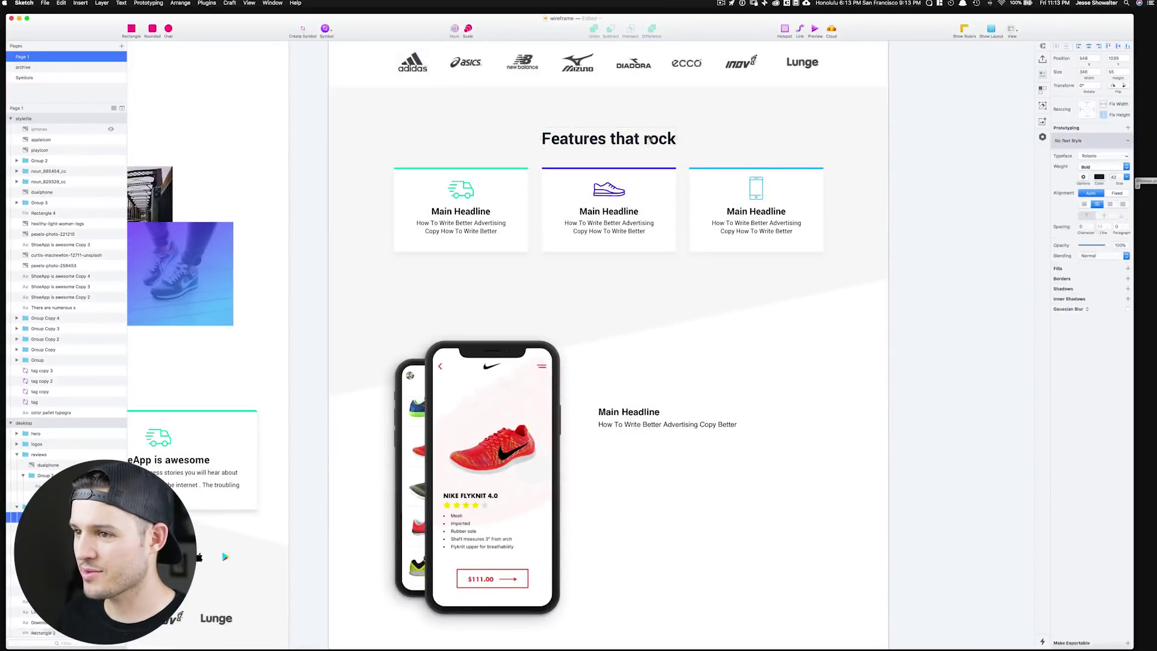
pyautogui.scroll(-5, 866, 260)
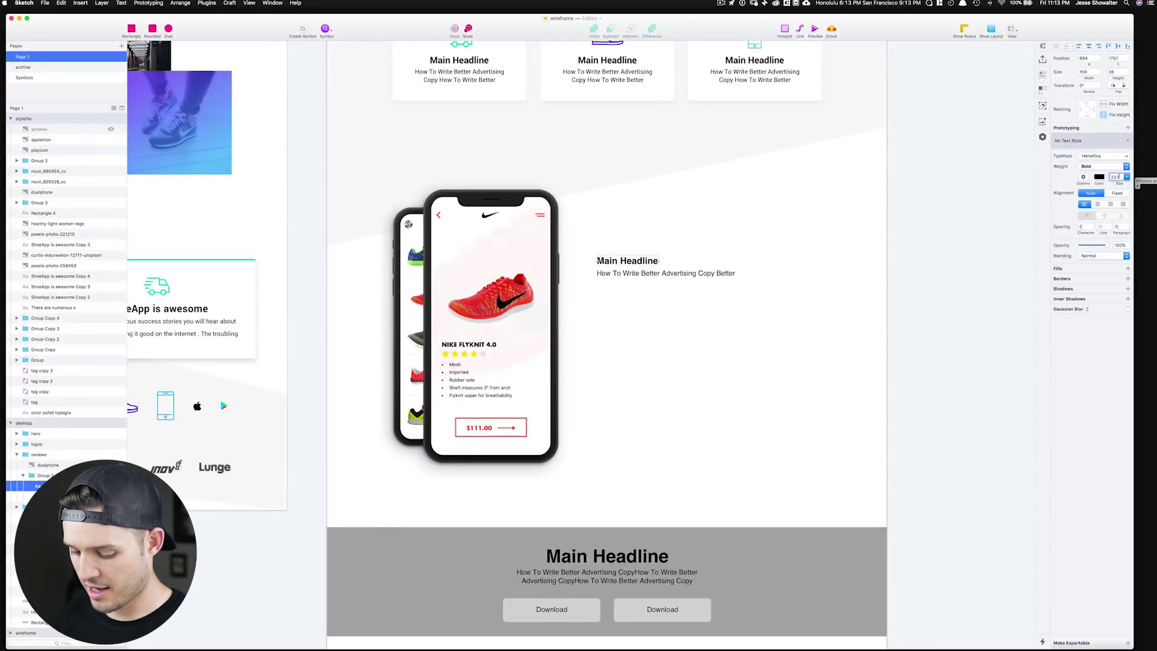
pyautogui.write('42')
pyautogui.press('Return')
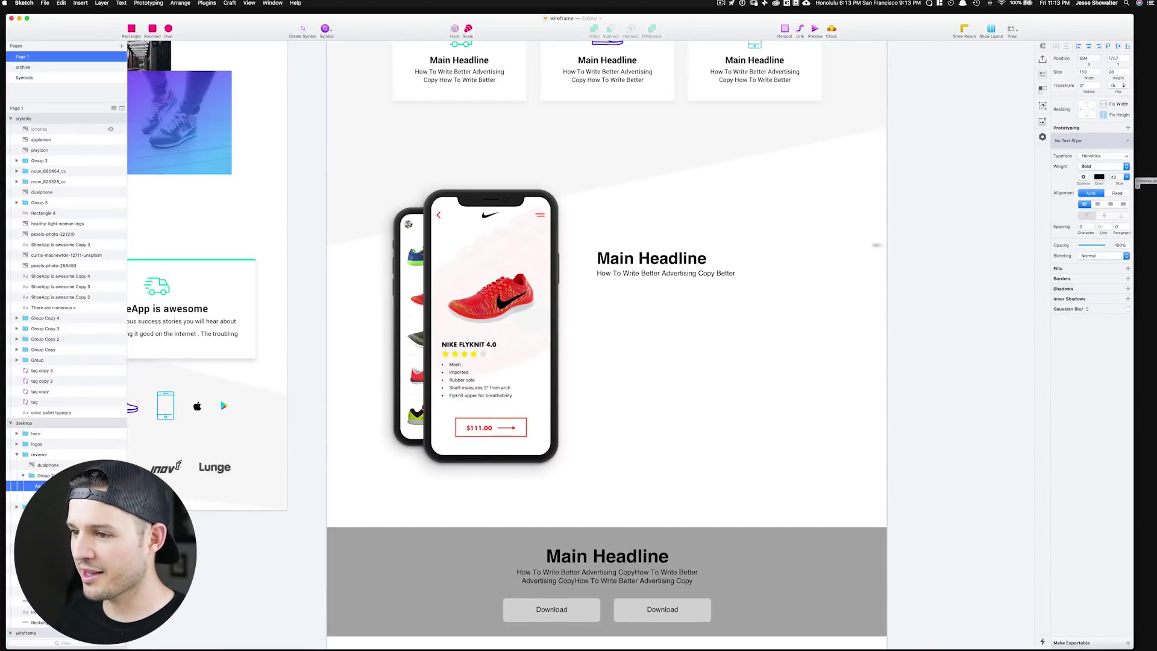
pyautogui.click(675, 274)
pyautogui.press('BackSpace')
pyautogui.write('6')
pyautogui.click(950, 281)
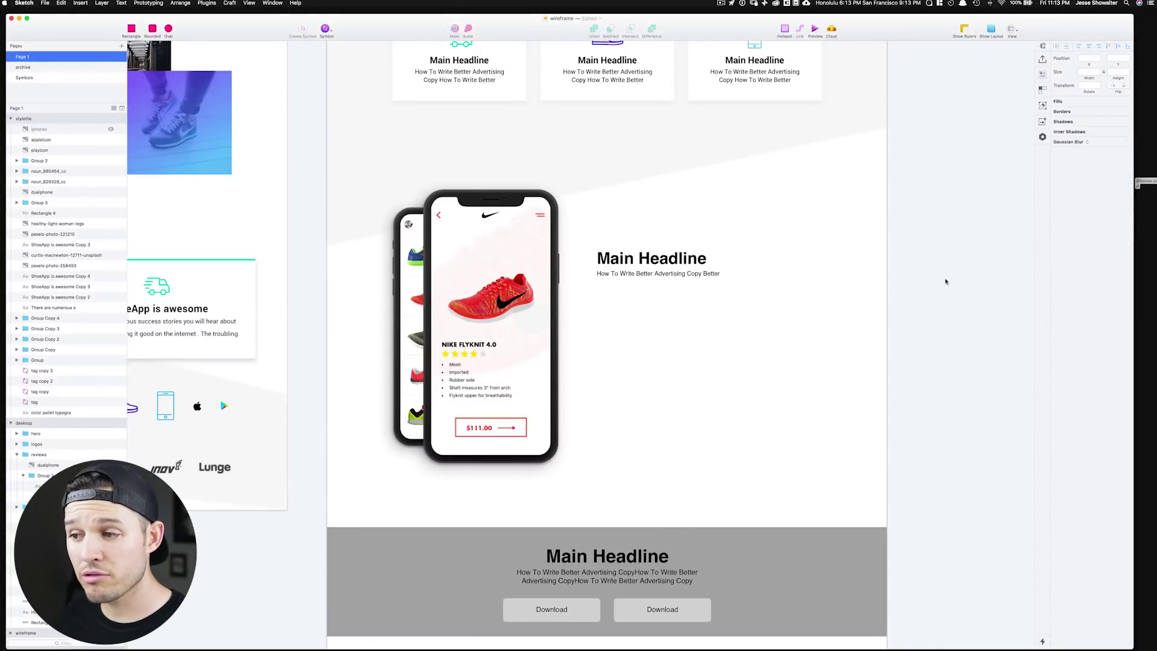
# Replace the review's supporting text with generated article copy ending in a period, and set its typeface to Roboto.
pyautogui.click(701, 274)
pyautogui.click(1042, 73)
pyautogui.click(954, 132)
pyautogui.press('BackSpace')
pyautogui.press('BackSpace')
pyautogui.write('.')
pyautogui.click(1104, 155)
pyautogui.click(1066, 207)
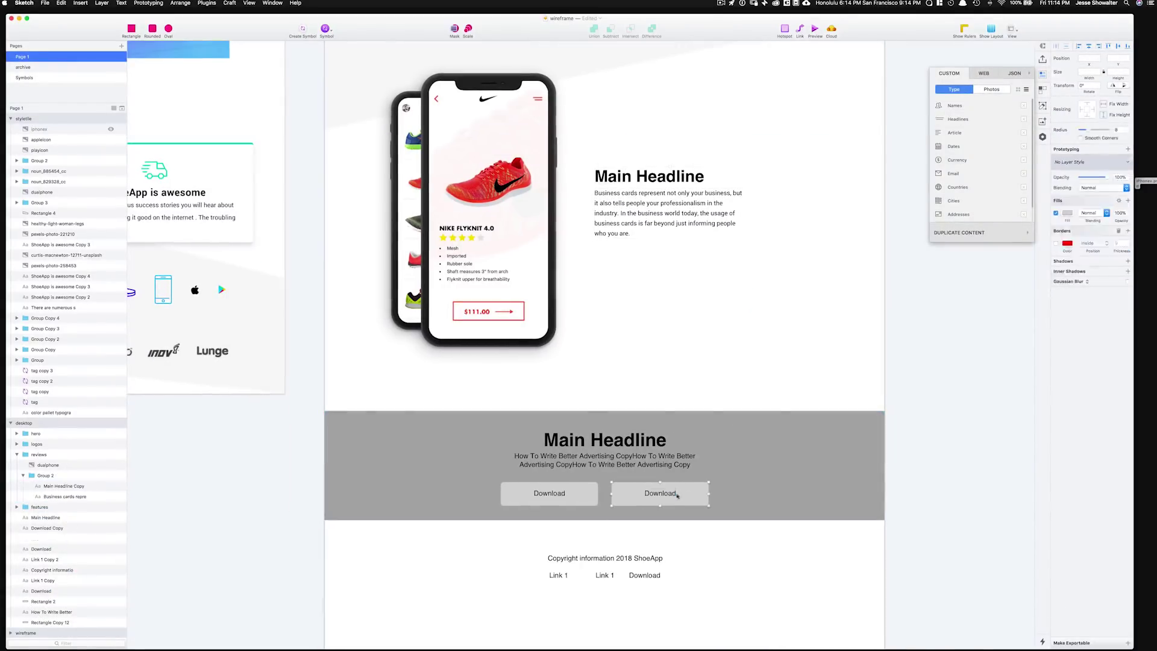
# Group the call-to-action band's Download buttons with their labels and tidy the order of the groups in the layer list.
pyautogui.keyDown('shift'); pyautogui.click(781, 448); pyautogui.keyUp('shift')
pyautogui.press('super+g')
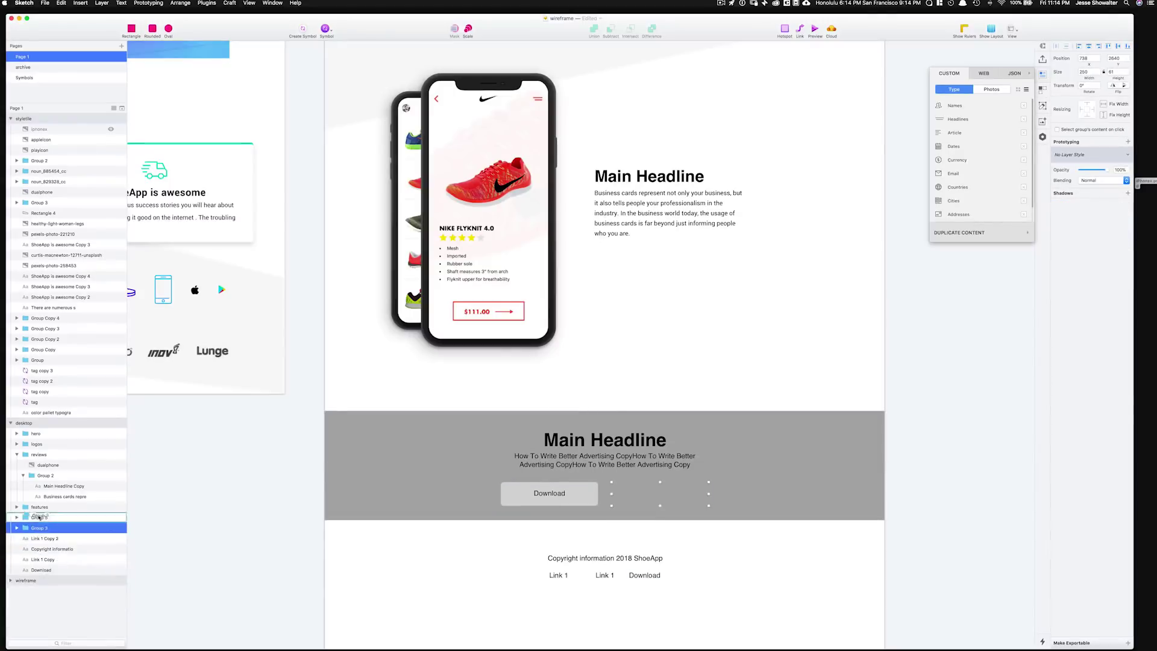
pyautogui.moveTo(38, 529); pyautogui.dragTo(37, 517)
pyautogui.keyDown('super'); pyautogui.click(606, 422); pyautogui.keyUp('super')
# Stretch the call-to-action band to about 477 px high, reaching behind the phones, and group and recenter its text and buttons.
pyautogui.moveTo(605, 411); pyautogui.dragTo(610, 384)
pyautogui.press('super+a')
pyautogui.press('super+g')
pyautogui.moveTo(728, 429); pyautogui.dragTo(728, 371)
pyautogui.scroll(2, 728, 371)
pyautogui.moveTo(597, 544); pyautogui.dragTo(596, 562)
pyautogui.moveTo(597, 435); pyautogui.dragTo(597, 442)
# Show the layout grid and widen the review headline and paragraph block to fit its columns.
pyautogui.scroll(1, 641, 279)
pyautogui.click(640, 279)
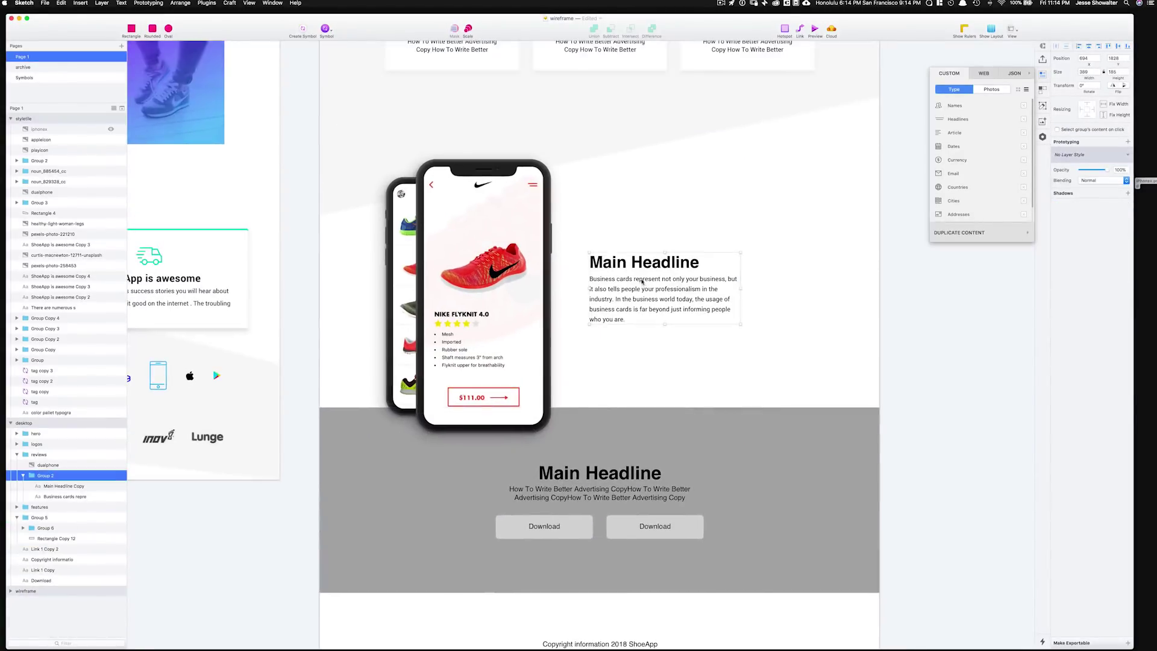
pyautogui.hotkey('ctrl', 'l')
pyautogui.moveTo(743, 290); pyautogui.dragTo(777, 290)
pyautogui.doubleClick(723, 293)
# Hide the grid, duplicate a Download button below the review paragraph, and restyle it with white uppercase text and a green-to-blue gradient.
pyautogui.doubleClick(669, 527)
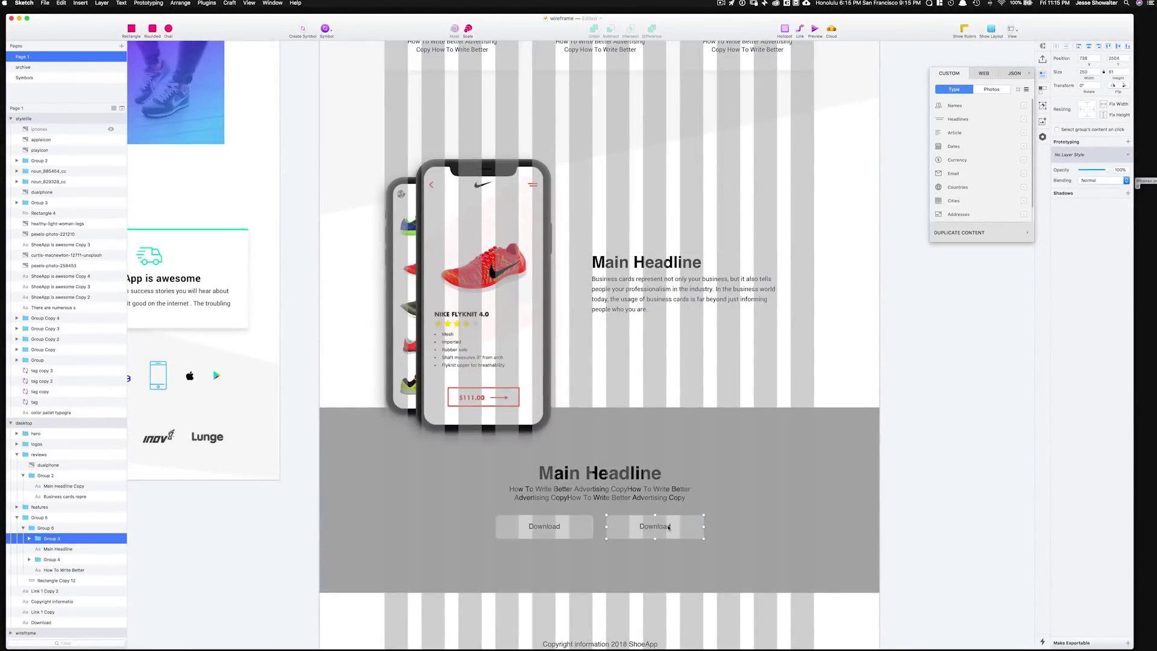
pyautogui.hotkey('ctrl', 'l')
pyautogui.moveTo(668, 527); pyautogui.dragTo(651, 324)
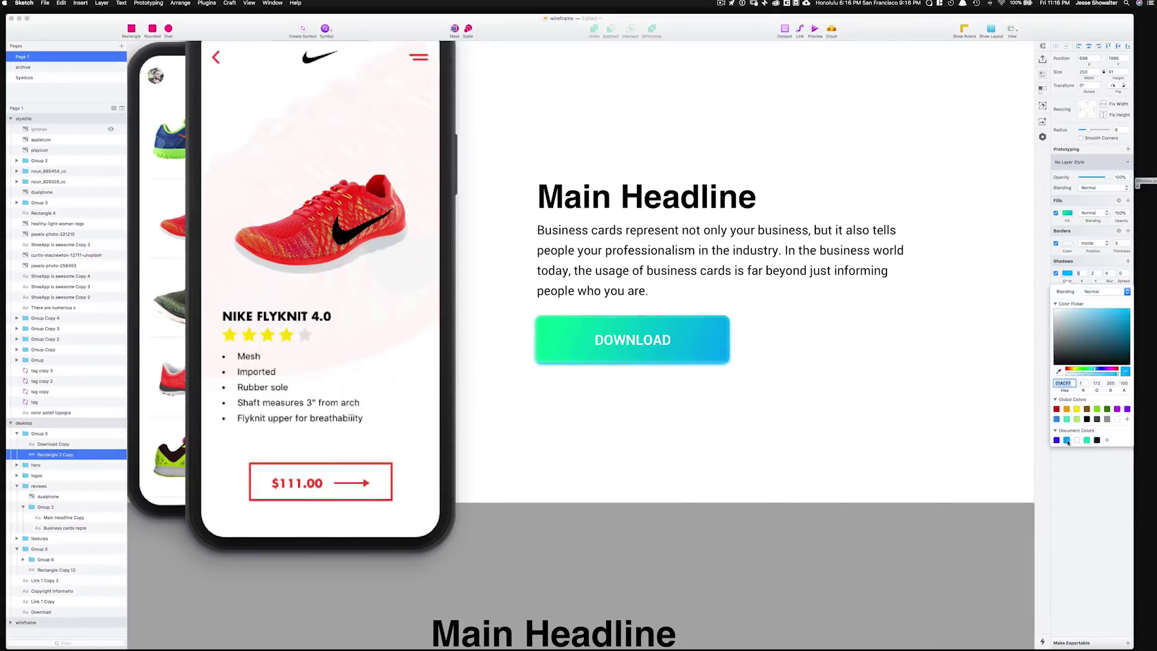
# Draw a flat oval along the DOWNLOAD button's lower edge, color and blur it as a soft shadow, and save the document.
pyautogui.press('o')
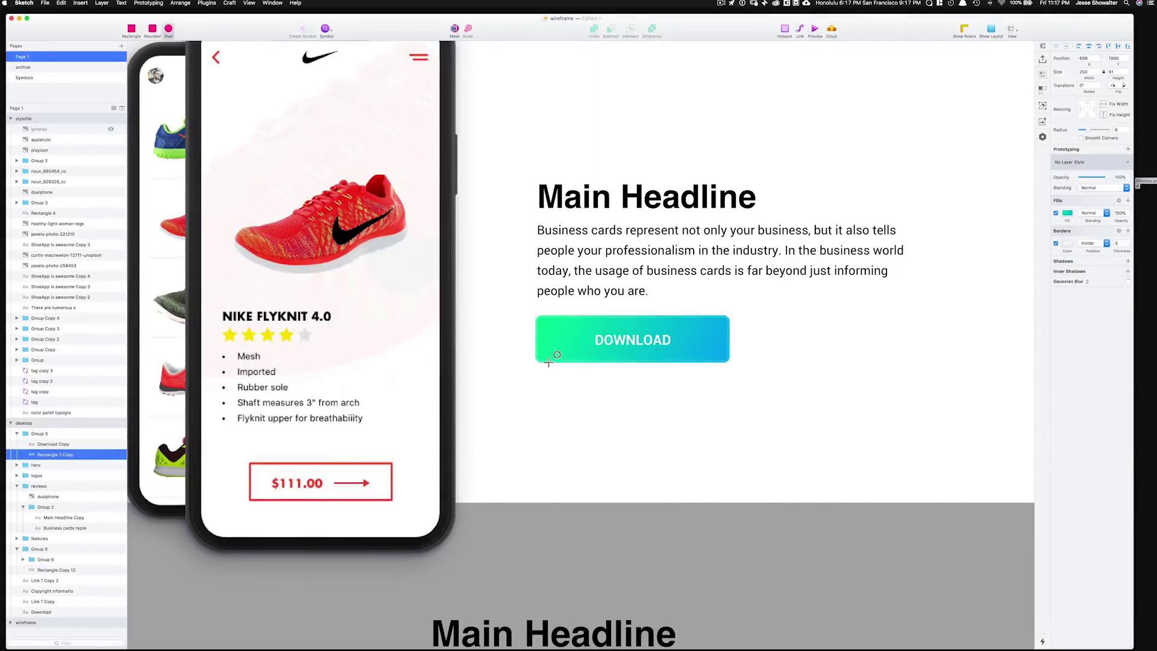
pyautogui.moveTo(548, 362); pyautogui.dragTo(710, 356)
pyautogui.click(1091, 267)
pyautogui.click(1067, 191)
pyautogui.click(1086, 357)
pyautogui.moveTo(1067, 256); pyautogui.dragTo(1059, 246)
pyautogui.click(643, 361)
pyautogui.click(643, 361)
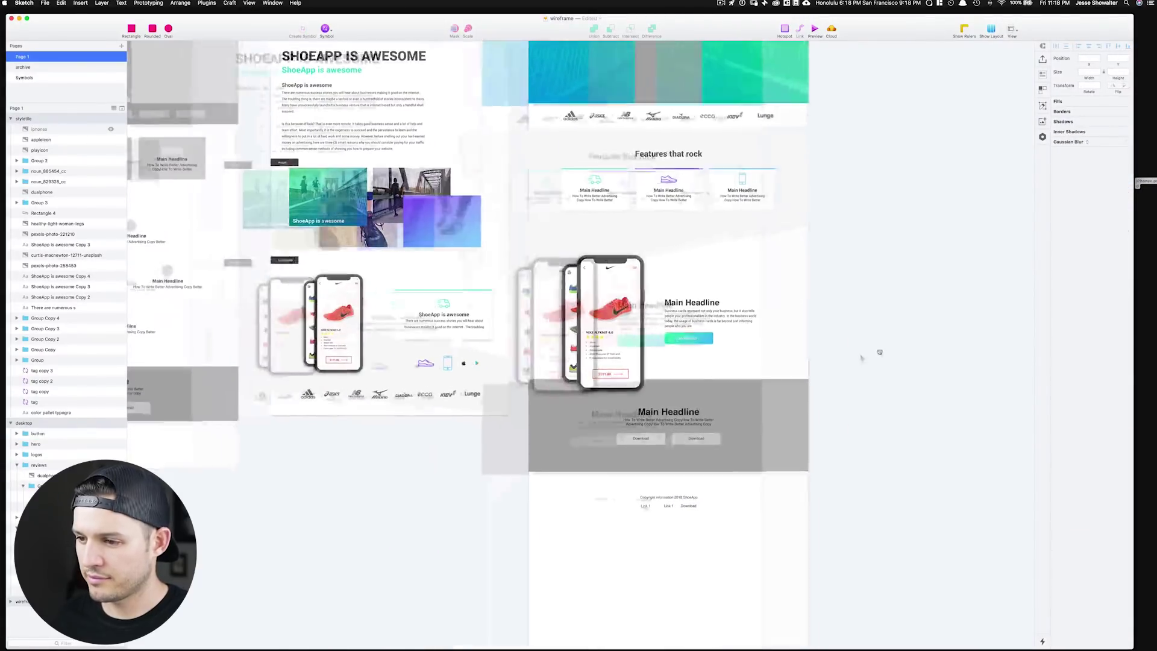
pyautogui.moveTo(880, 352); pyautogui.dragTo(885, 352)
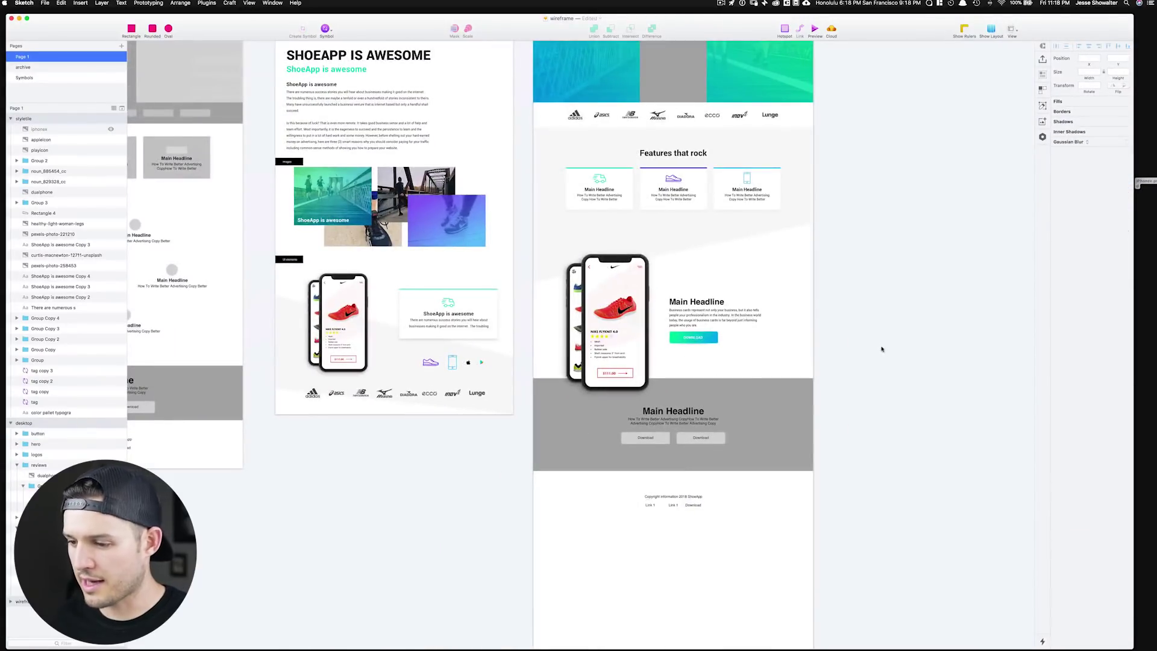
pyautogui.press('super+s')
# Save the styletile photo's purple-to-blue gradient as a document gradient and apply it to the call-to-action band.
pyautogui.click(482, 240)
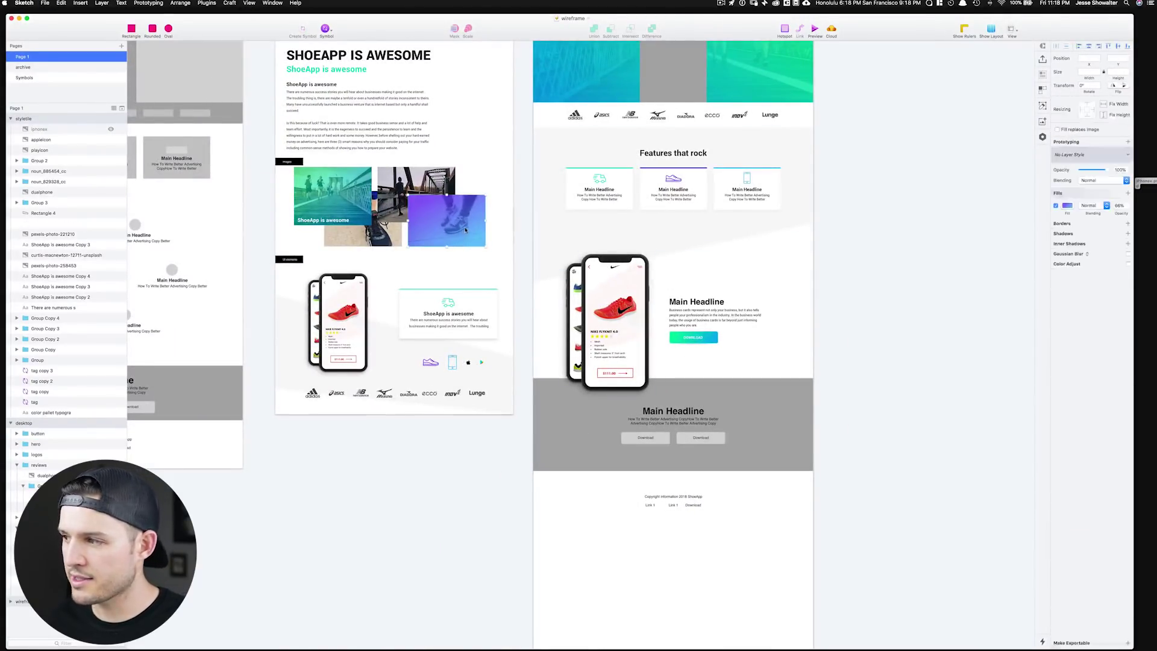
pyautogui.click(1067, 205)
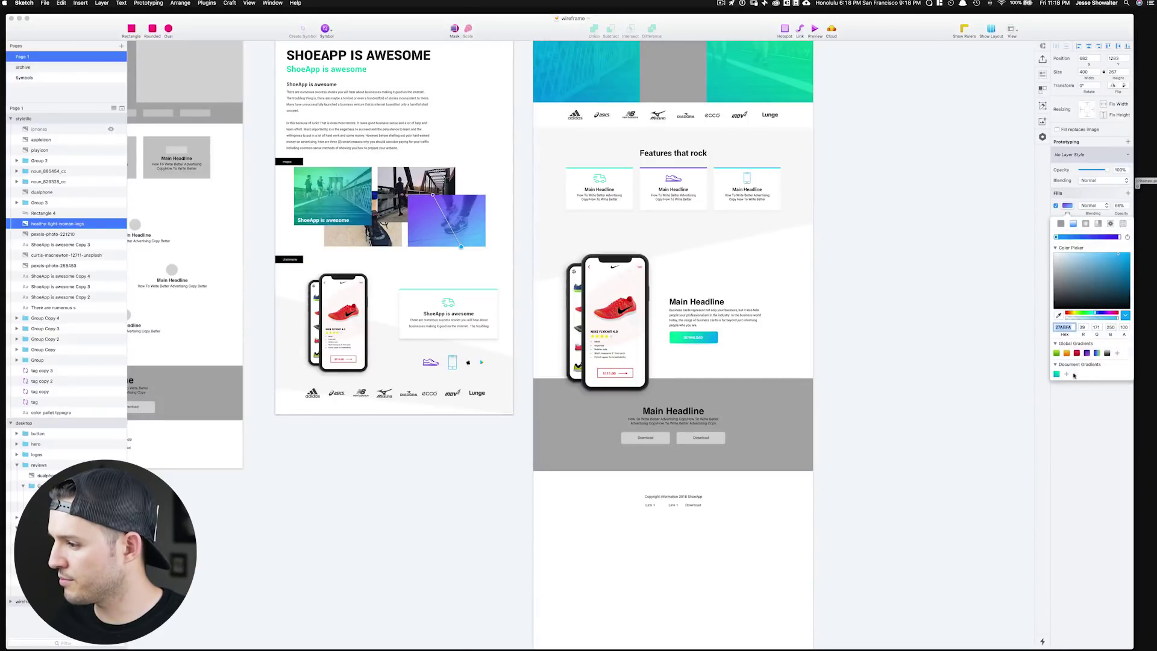
pyautogui.click(810, 415)
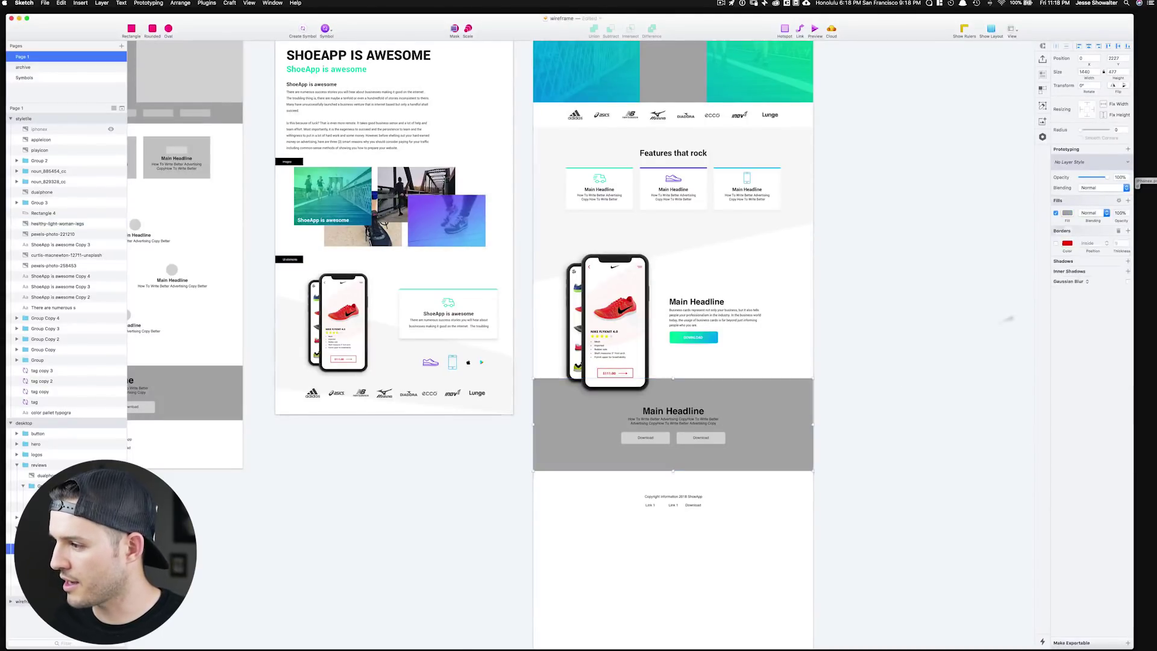
pyautogui.click(1067, 214)
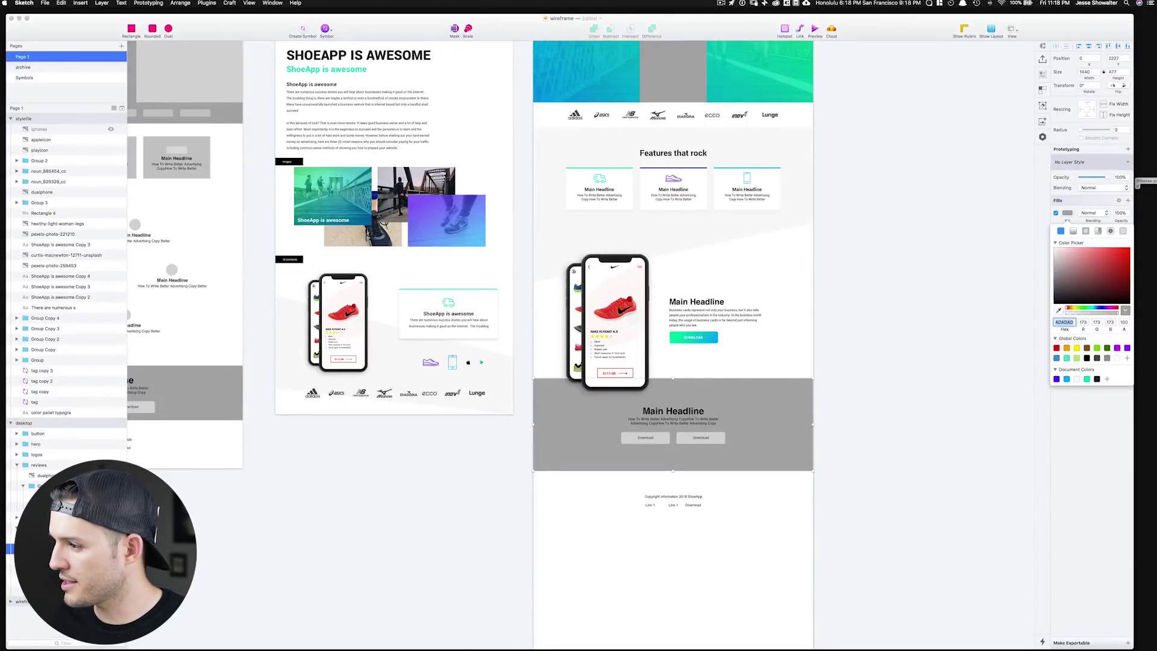
pyautogui.click(1073, 231)
pyautogui.click(1061, 231)
pyautogui.click(1056, 378)
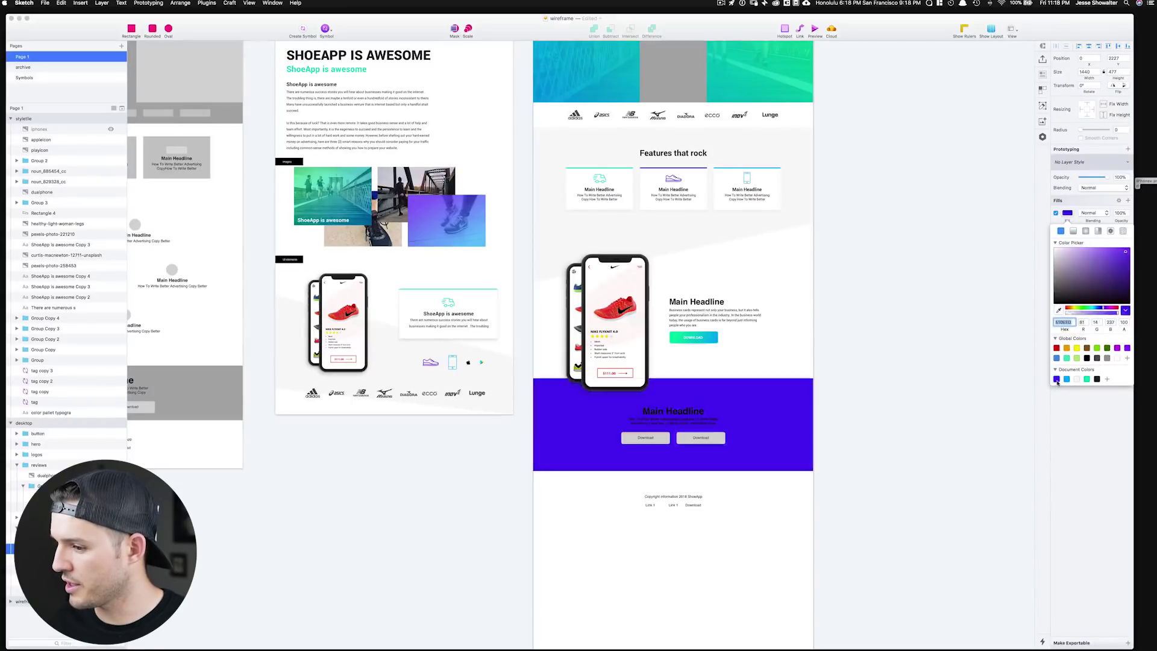
pyautogui.click(1074, 231)
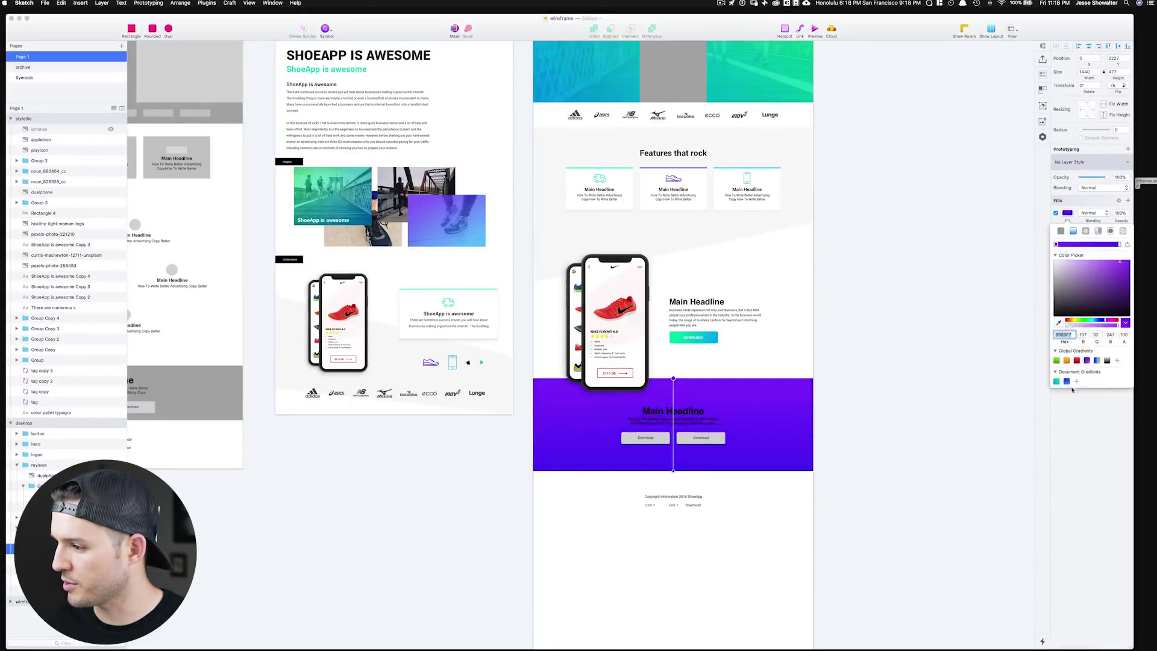
pyautogui.click(1067, 381)
pyautogui.click(1066, 382)
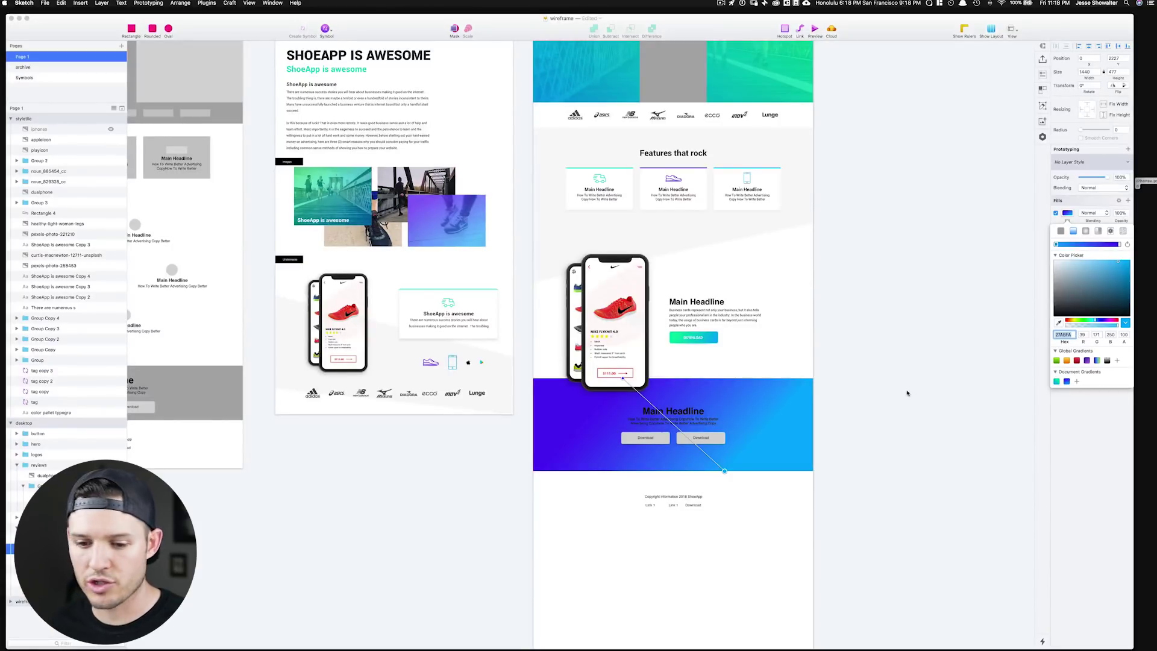
pyautogui.click(478, 452)
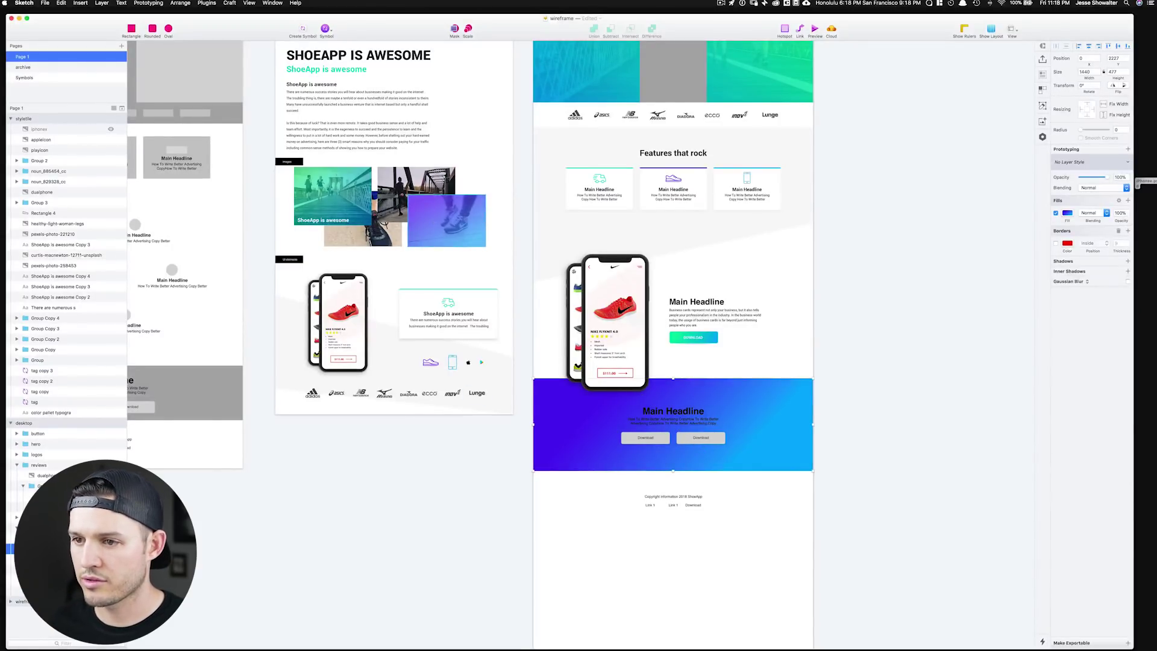
# Copy the styletile's railroad bridge photo into the call-to-action band and mask it with the band's rectangle.
pyautogui.click(416, 181)
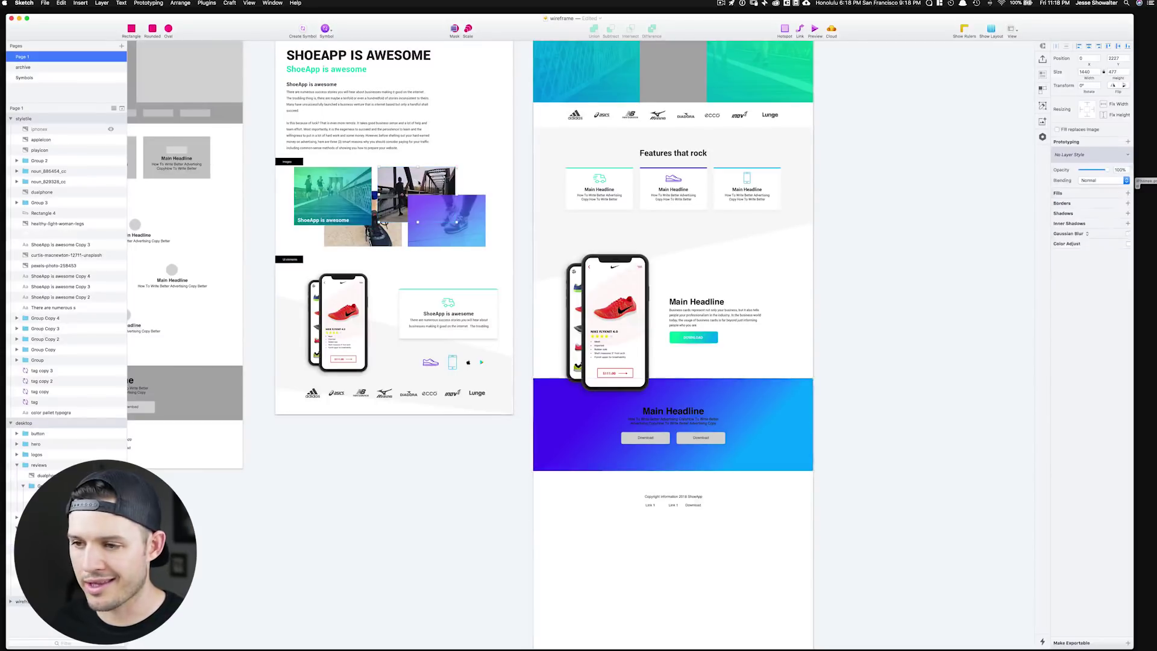
pyautogui.click(573, 412)
pyautogui.press('super+v')
pyautogui.keyDown('shift'); pyautogui.click(56, 559); pyautogui.keyUp('shift')
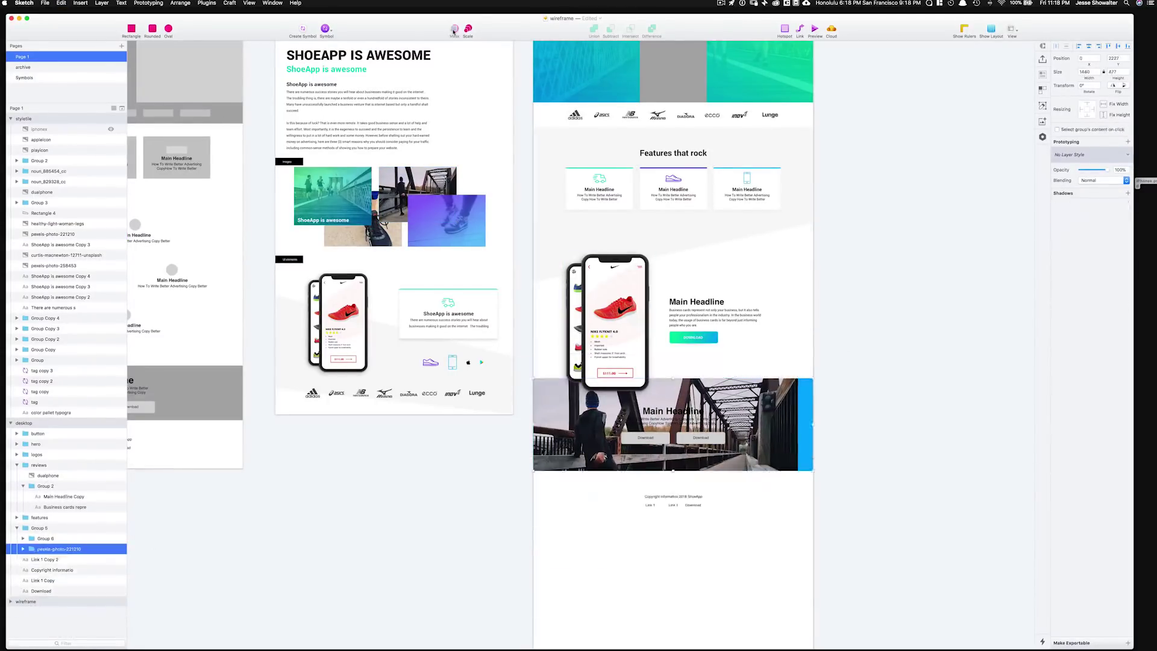
pyautogui.press('ctrl+super+m')
# Overlay the masked bridge photo with the purple-to-blue document gradient.
pyautogui.click(1127, 192)
pyautogui.click(1067, 205)
pyautogui.click(1066, 374)
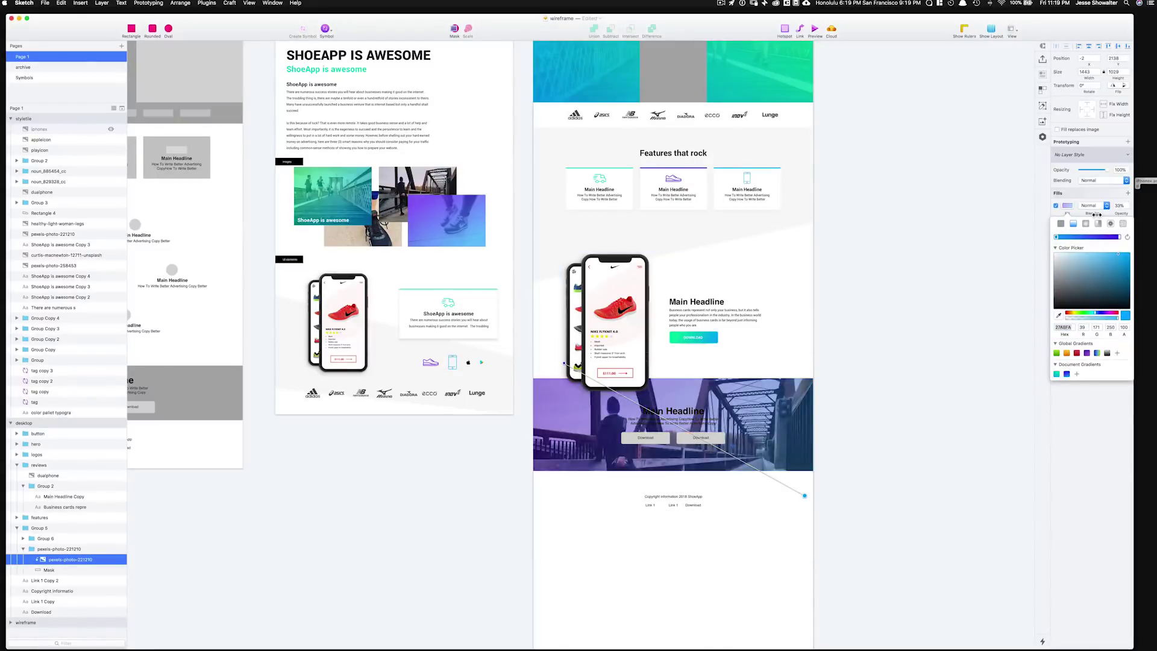
pyautogui.scroll(5, 883, 382)
pyautogui.scroll(-1, 883, 382)
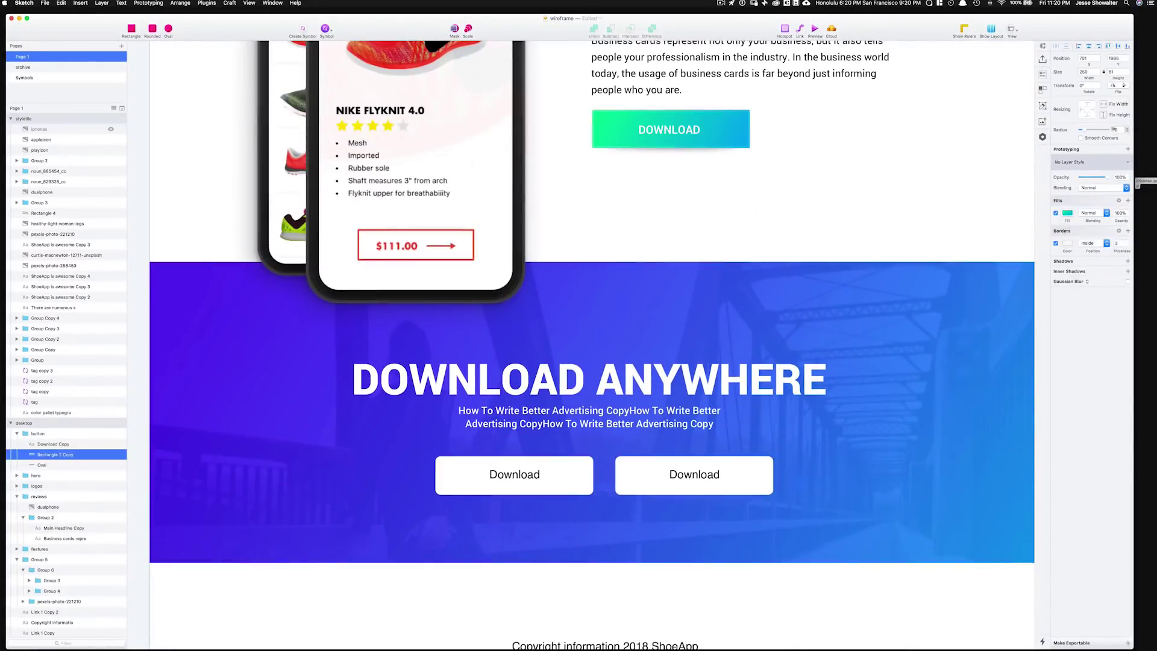
pyautogui.press('Return')
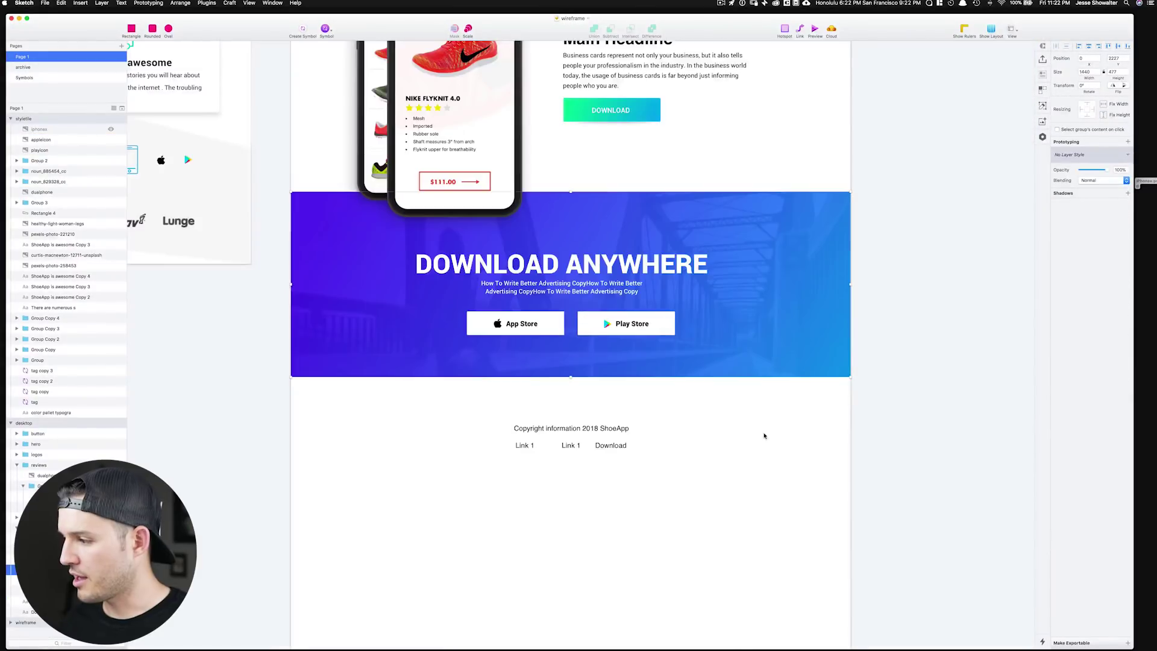
# Rewrite the footer as "Copyright ShoeApp 2018 all rights reserved" with the links Press, Contact and Privacy.
pyautogui.click(765, 436)
pyautogui.scroll(-4, 764, 422)
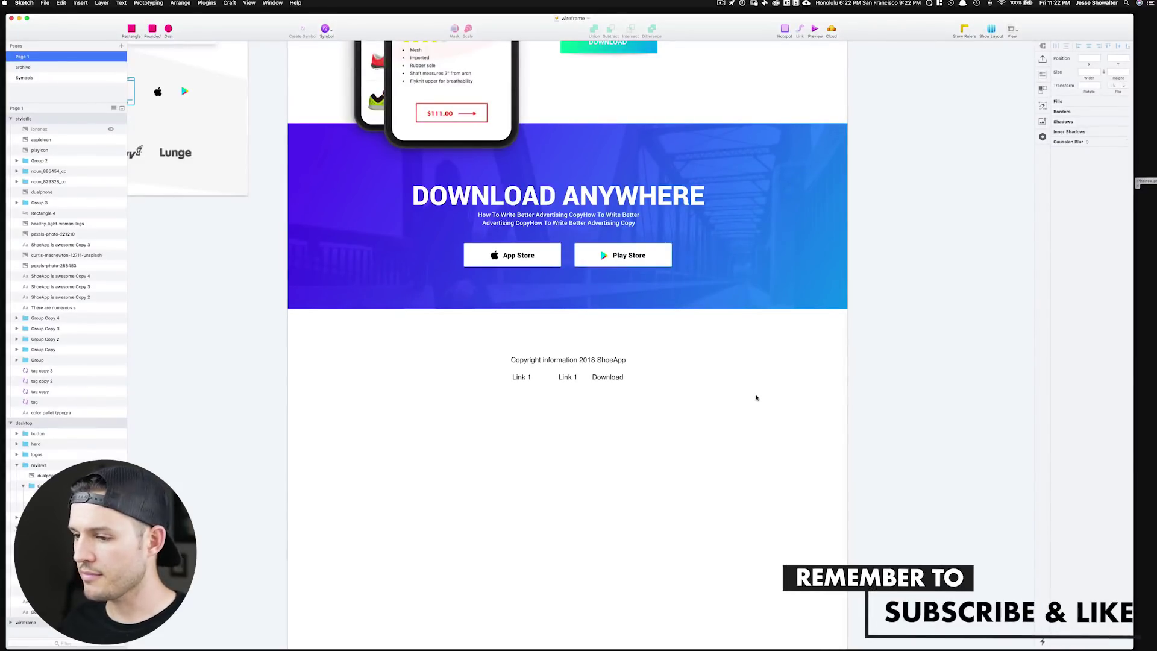
pyautogui.click(572, 360)
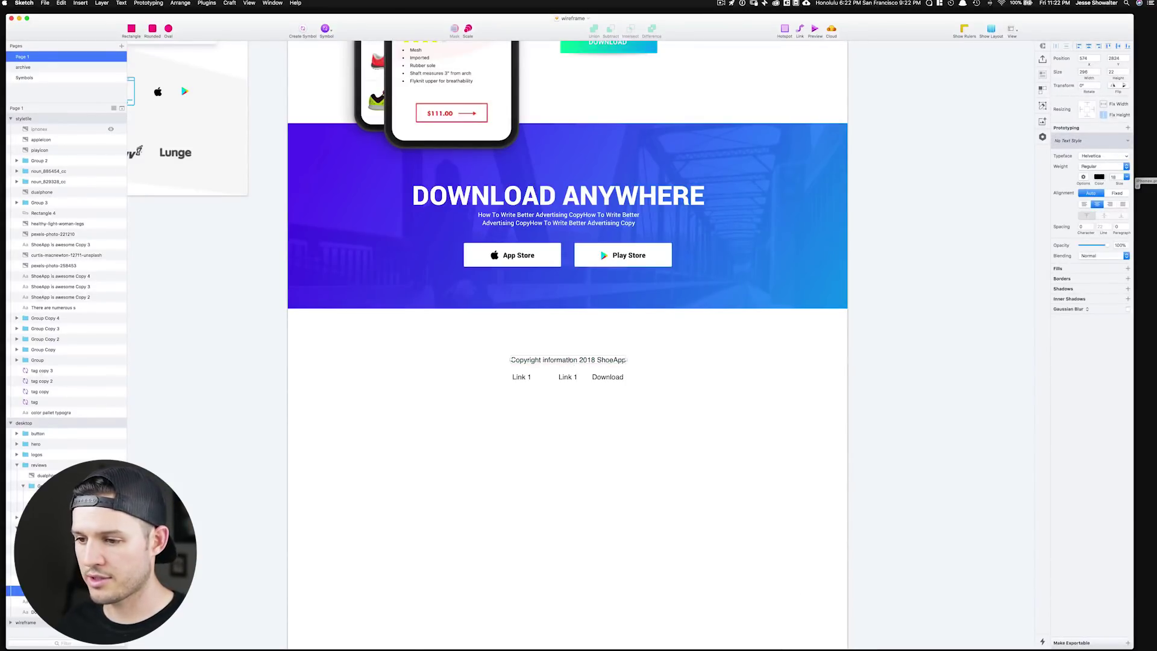
pyautogui.doubleClick(570, 360)
pyautogui.write('ShoeApp')
pyautogui.doubleClick(603, 359)
pyautogui.write('all rights reserved')
pyautogui.doubleClick(522, 377)
pyautogui.write('Press')
pyautogui.doubleClick(567, 377)
pyautogui.write('Contact')
pyautogui.doubleClick(610, 378)
# Restyle the footer text in Roboto with purple links and save the document.
pyautogui.click(643, 80)
pyautogui.click(1099, 176)
pyautogui.keyDown('shift'); pyautogui.click(567, 359); pyautogui.keyUp('shift')
pyautogui.click(1104, 156)
pyautogui.click(1094, 199)
pyautogui.click(767, 295)
pyautogui.press('super+minus')
pyautogui.scroll(5, 767, 295)
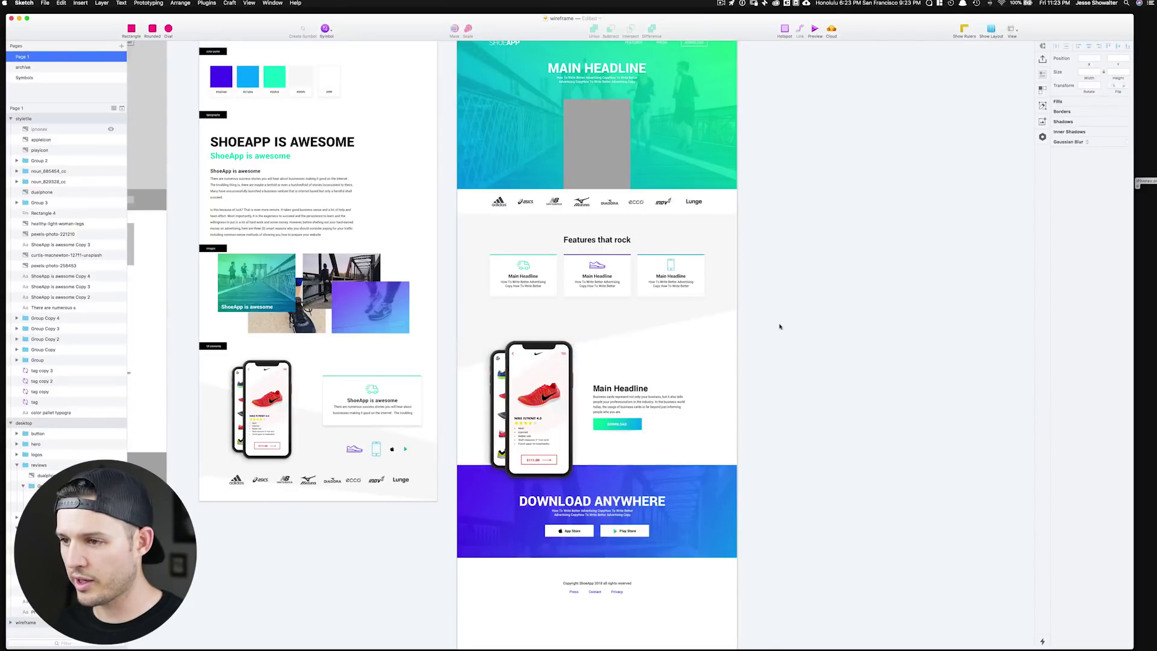
pyautogui.scroll(3, 783, 337)
pyautogui.press('super+s')
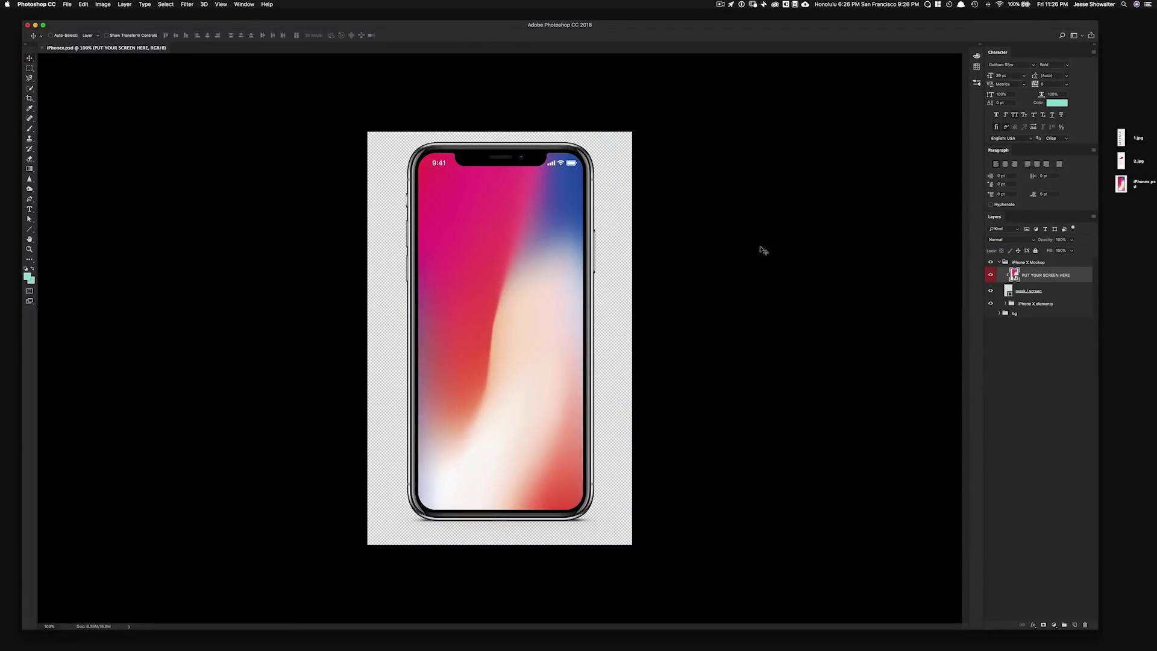
# Switch to Photoshop, open the iPhone mockup's screen smart object and hide its BG layer.
pyautogui.doubleClick(1013, 273)
pyautogui.click(990, 266)
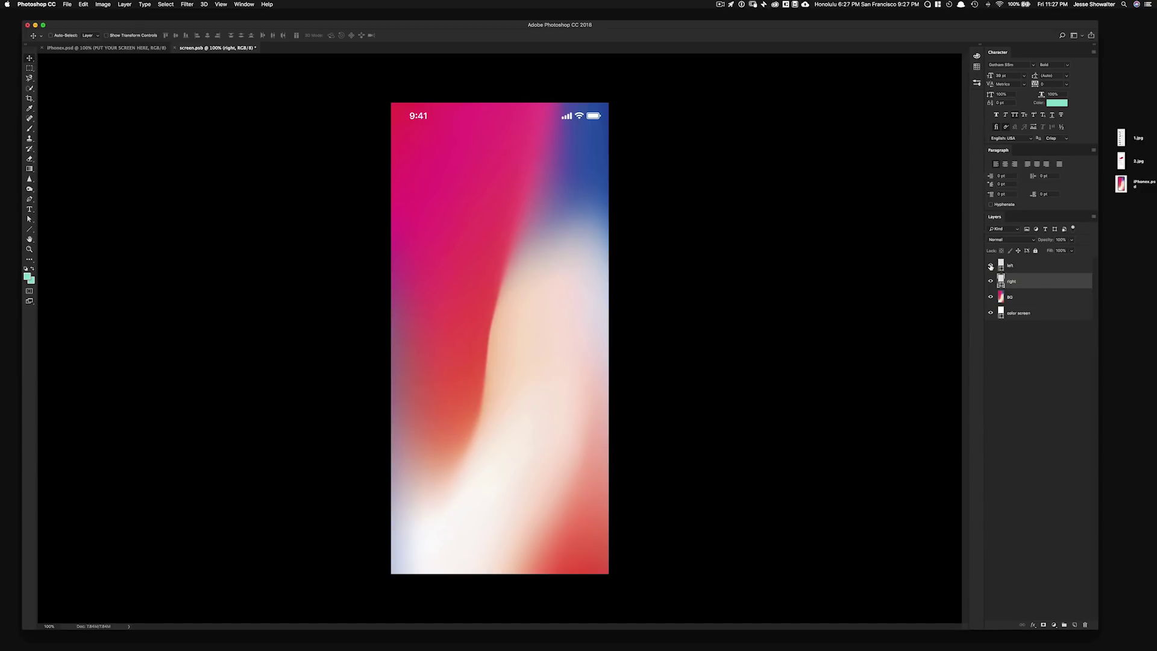
pyautogui.press('super+s')
pyautogui.click(991, 297)
# Place 1.jpg in the screen document, scale it to the screen's width, shift it down, and save the smart object.
pyautogui.moveTo(1121, 137); pyautogui.dragTo(500, 337)
pyautogui.moveTo(591, 107); pyautogui.dragTo(638, 64)
pyautogui.moveTo(500, 253); pyautogui.dragTo(499, 299)
pyautogui.press('Return')
pyautogui.press('super+s')
pyautogui.click(156, 49)
pyautogui.click(215, 48)
# Place 2.jpg above the first screen, scale it to the same width and move it down below the status bar.
pyautogui.moveTo(1121, 161); pyautogui.dragTo(499, 338)
pyautogui.moveTo(591, 107); pyautogui.dragTo(618, 62)
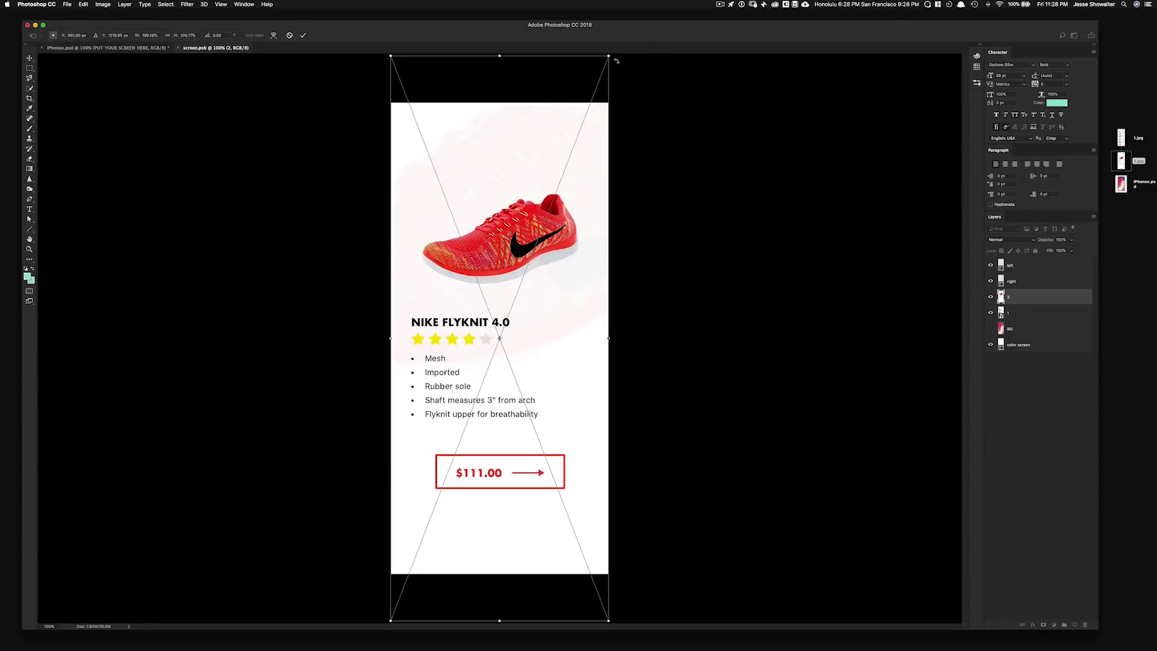
pyautogui.moveTo(499, 253); pyautogui.dragTo(500, 318)
pyautogui.press('Return')
# Give the left and right status bar layers a black Color Overlay and export the image with Save for Web.
pyautogui.click(991, 345)
pyautogui.click(990, 345)
pyautogui.click(1033, 625)
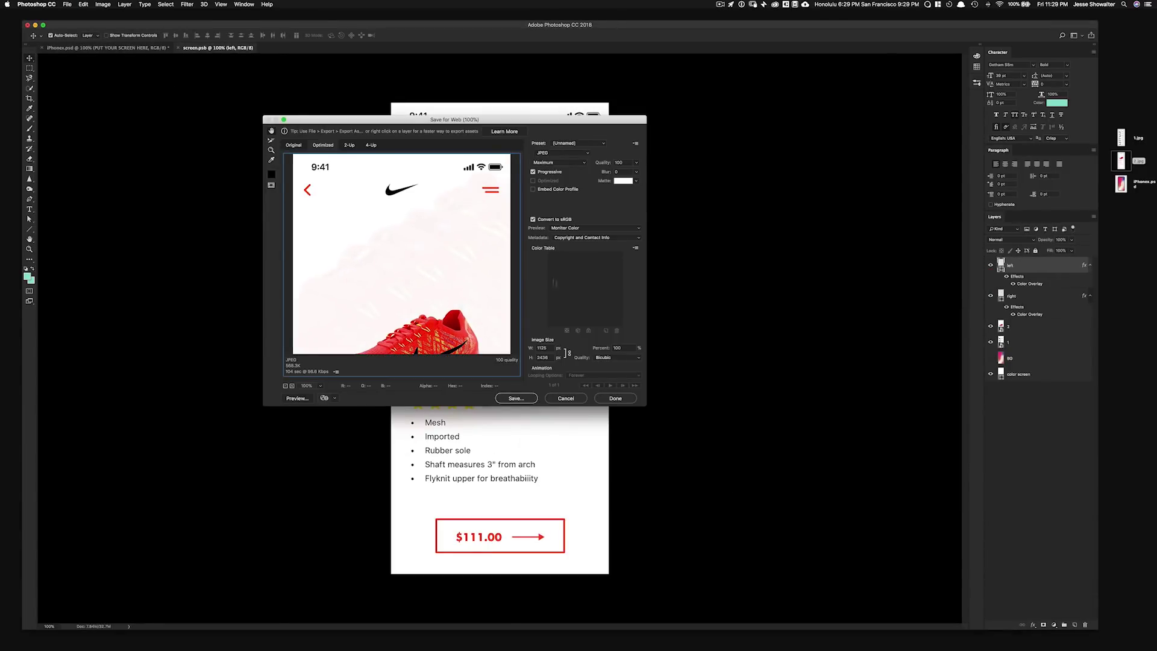
pyautogui.click(516, 398)
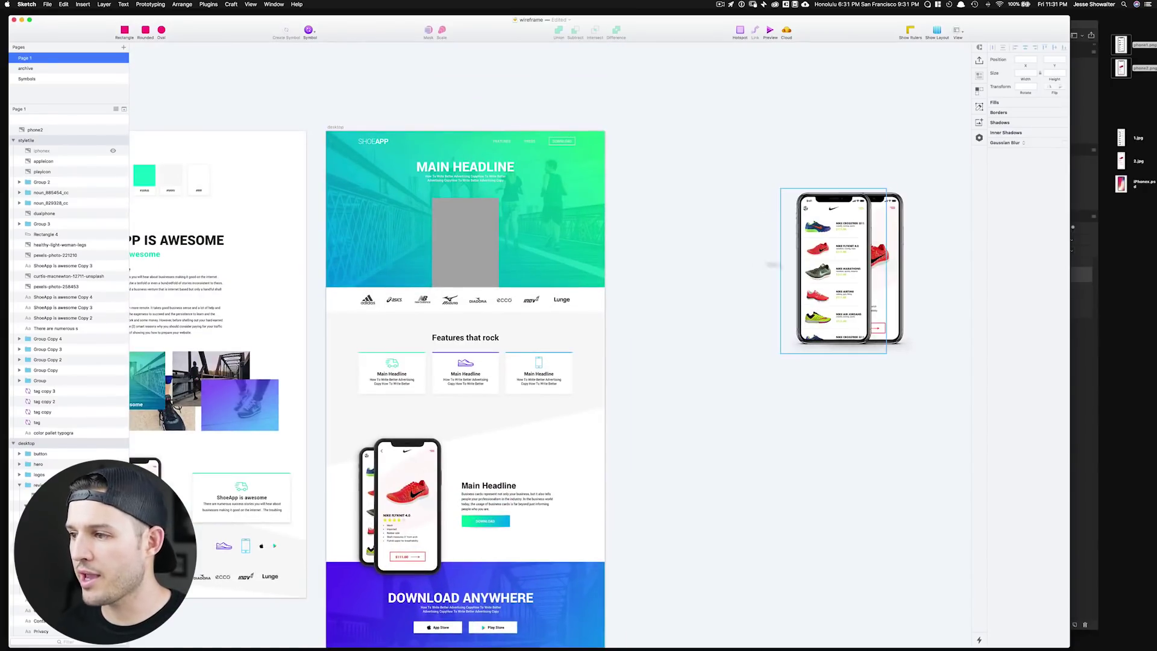
# In Sketch, separate the two imported phone images and place a copy of phone1 over the hero's gray placeholder.
pyautogui.moveTo(831, 265); pyautogui.dragTo(753, 268)
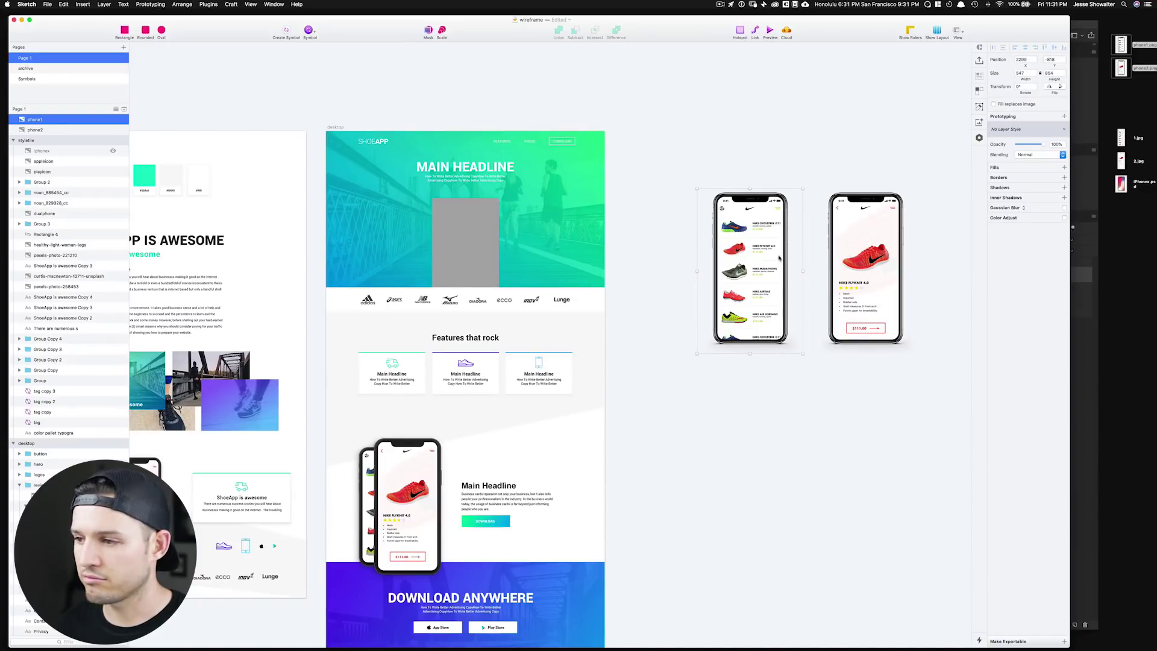
pyautogui.click(463, 217)
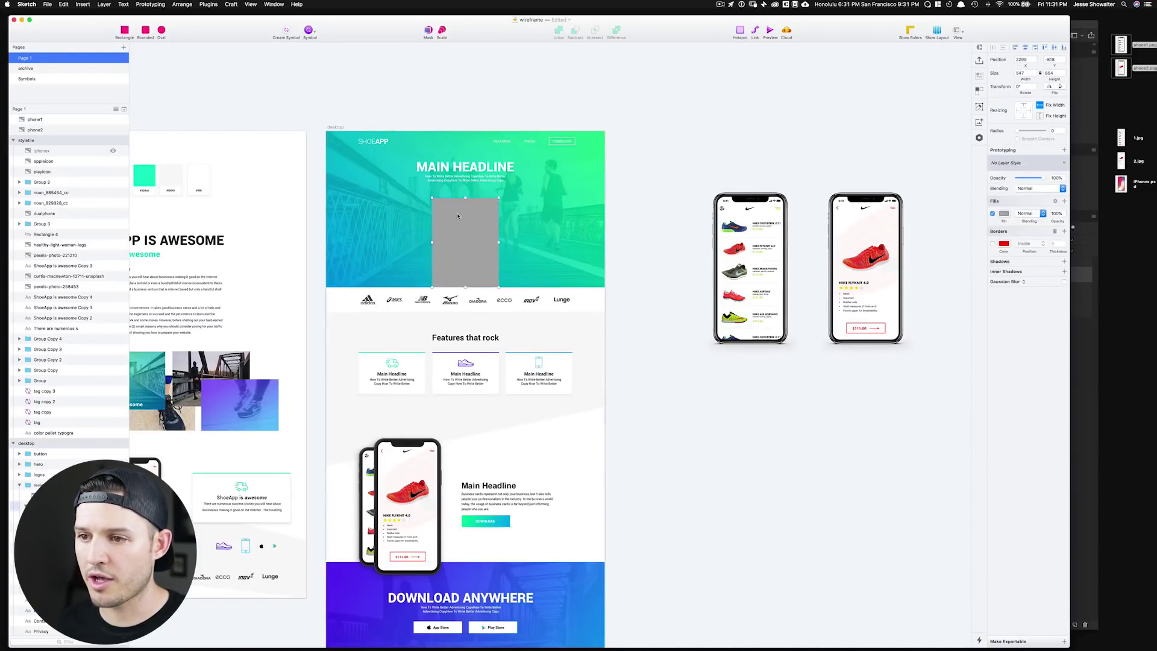
pyautogui.click(752, 264)
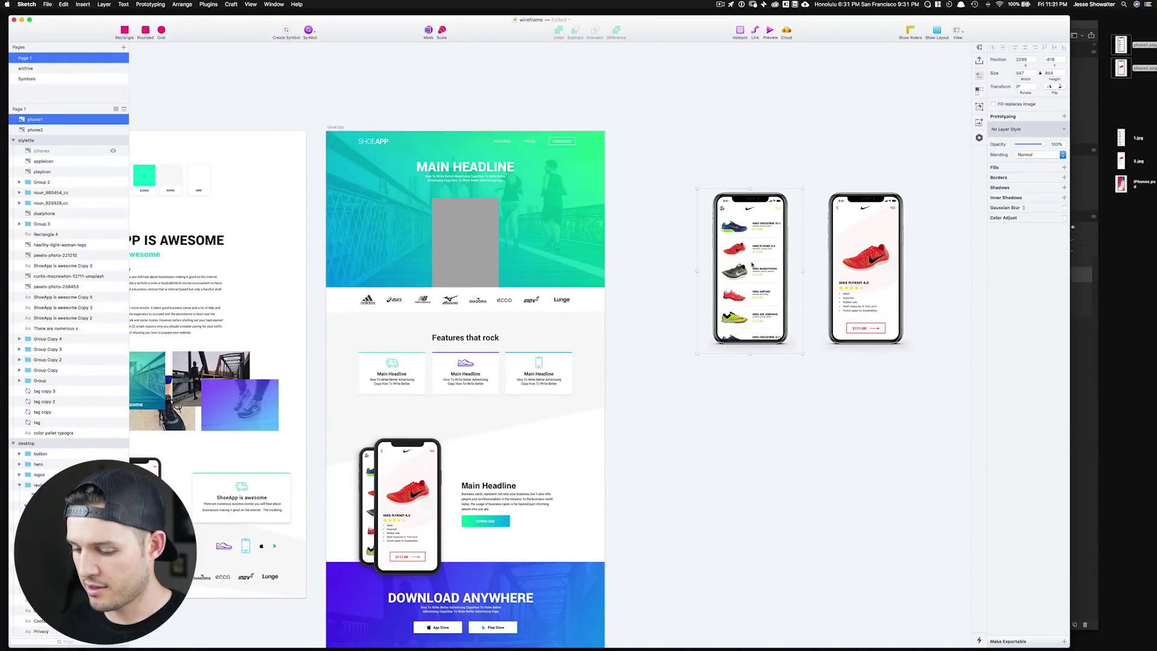
pyautogui.click(464, 251)
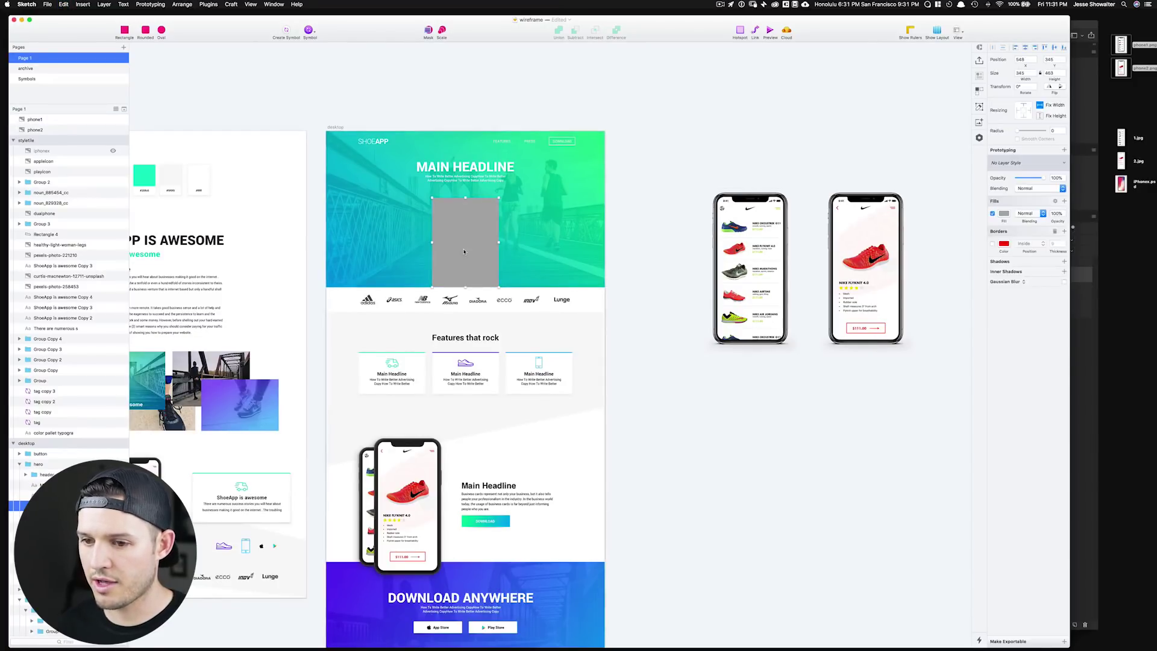
pyautogui.press('super+v')
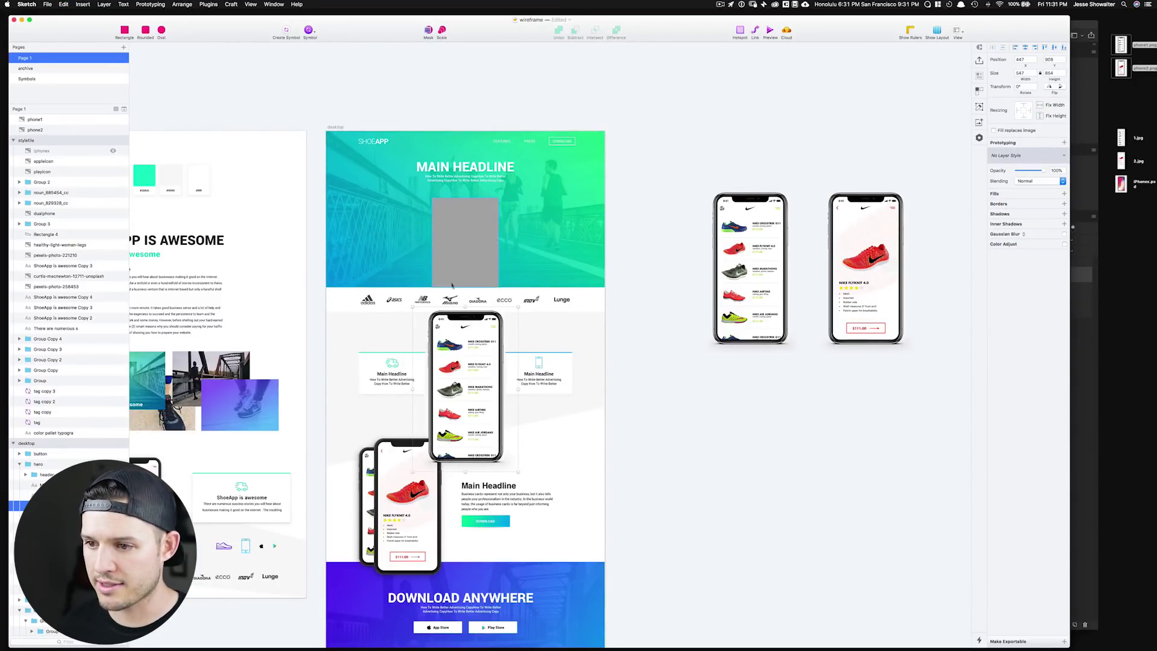
pyautogui.moveTo(450, 312); pyautogui.dragTo(448, 196)
# Draw a white 1440 × 128 px rectangle across the logo strip and move it to the back of the logos group.
pyautogui.click(19, 464)
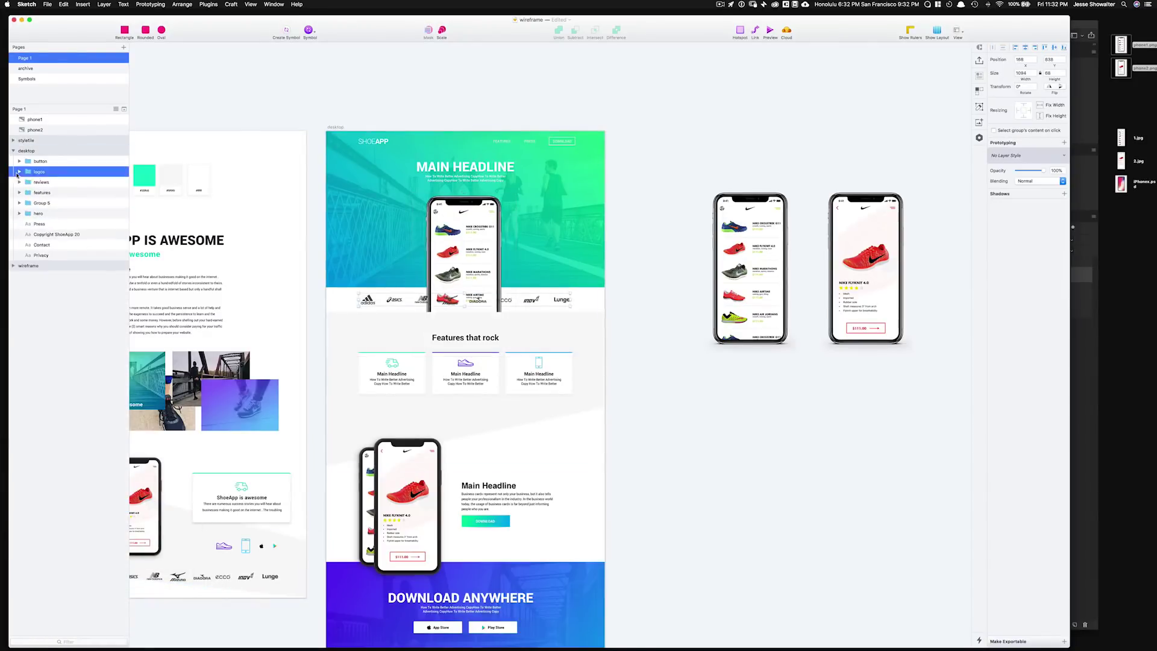
pyautogui.click(19, 172)
pyautogui.press('r')
pyautogui.moveTo(326, 287); pyautogui.dragTo(604, 311)
pyautogui.click(1004, 204)
pyautogui.scroll(5, 358, 262)
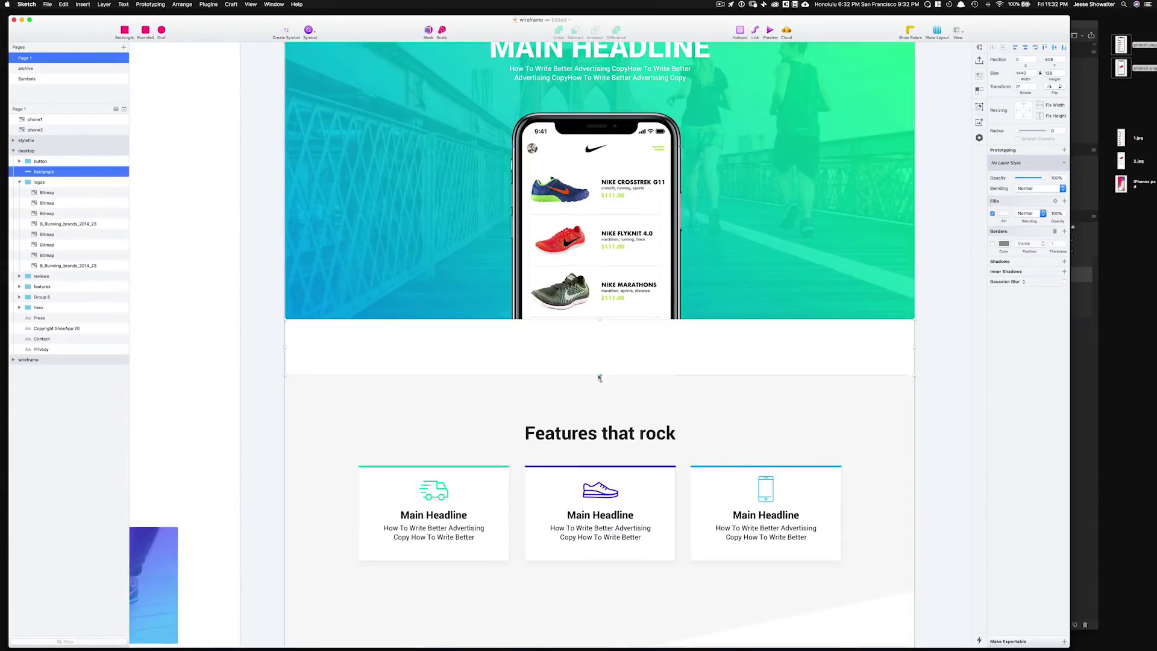
pyautogui.moveTo(42, 171); pyautogui.dragTo(42, 267)
# Add a shadow to the logos group and set its color.
pyautogui.click(1065, 193)
pyautogui.click(1035, 208)
pyautogui.click(1004, 205)
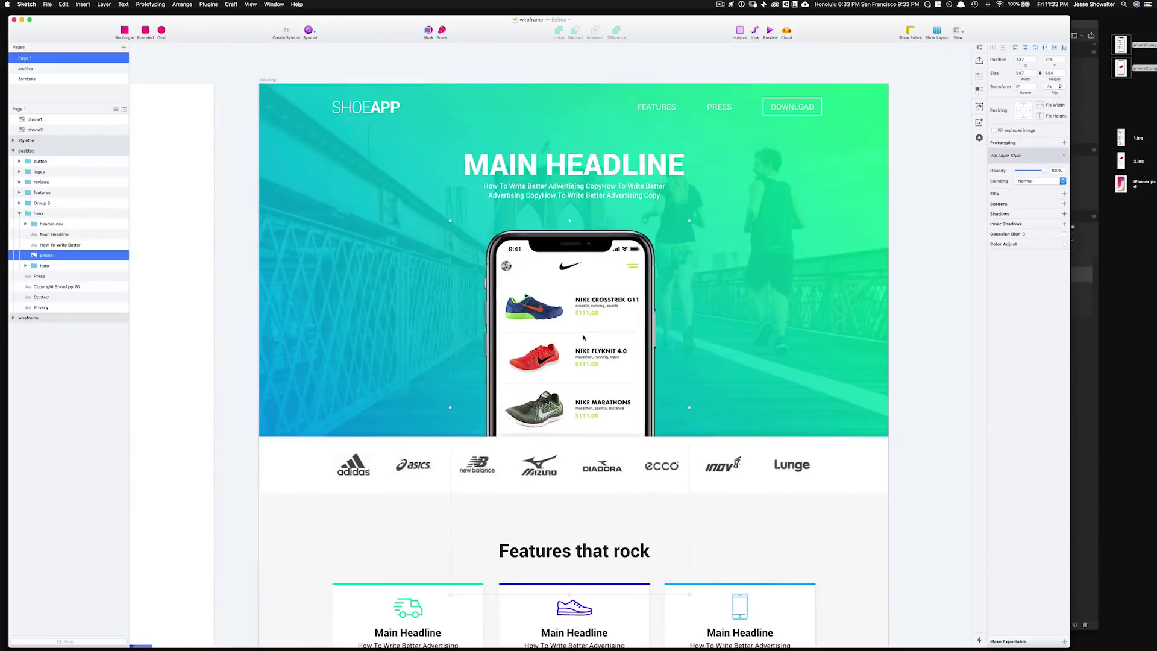
# Place a vertical guide at the artboard's center and line up the hero phone, headline and subtext with it.
pyautogui.click(574, 49)
pyautogui.keyDown('super'); pyautogui.click(536, 410); pyautogui.keyUp('super')
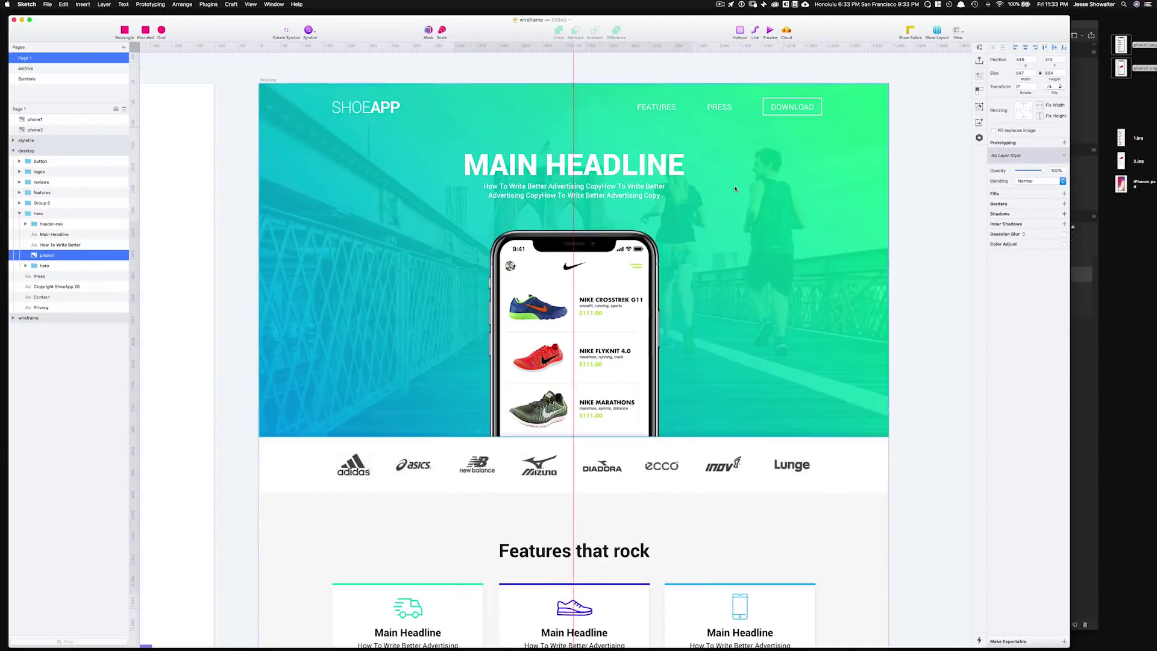
pyautogui.click(574, 165)
pyautogui.keyDown('shift'); pyautogui.click(573, 191); pyautogui.keyUp('shift')
pyautogui.hotkey('ctrl', 'r')
# Adjust the position of the "Features that rock" heading and cards, and relabel the review section's button "50% OFF".
pyautogui.scroll(-2, 759, 211)
pyautogui.keyDown('super'); pyautogui.click(758, 211); pyautogui.keyUp('super')
pyautogui.click(846, 233)
pyautogui.scroll(-8, 847, 232)
pyautogui.click(782, 191)
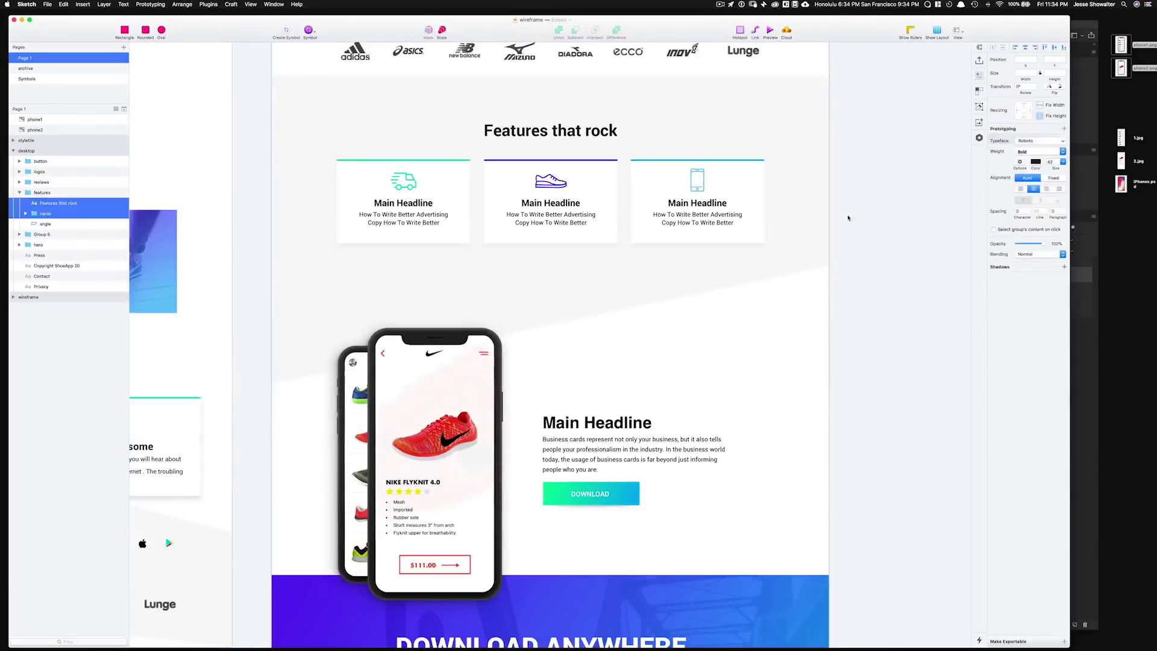
pyautogui.scroll(-5, 782, 191)
pyautogui.doubleClick(569, 289)
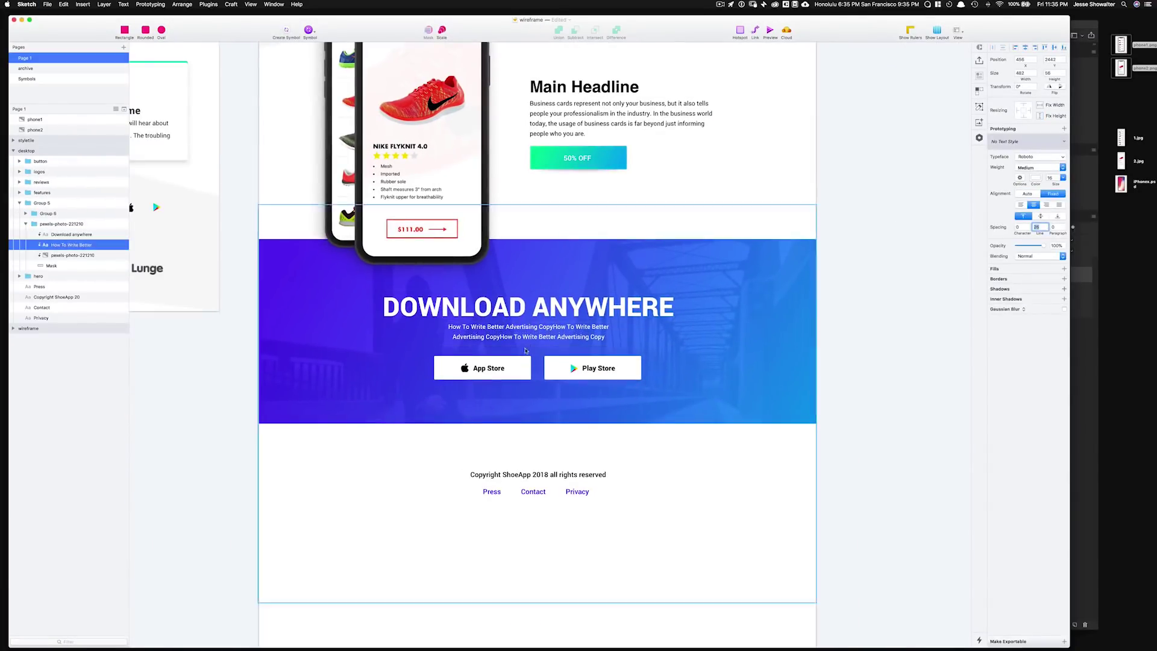
# Nudge the red-shoe phone beside the artboard left so it overlaps the shoe-list phone.
pyautogui.press('super+1')
pyautogui.click(892, 87)
pyautogui.hotkey('shift', 'Left')
pyautogui.hotkey('shift', 'Left')
pyautogui.hotkey('shift', 'Left')
pyautogui.hotkey('shift', 'Left')
pyautogui.hotkey('shift', 'Left')
pyautogui.hotkey('shift', 'Left')
pyautogui.hotkey('shift', 'Left')
pyautogui.hotkey('shift', 'Left')
pyautogui.hotkey('shift', 'Left')
pyautogui.hotkey('shift', 'Left')
# Move the overlapping phones into the reviews group beside the Main Headline text, aligned to the layout grid and overlapping the call-to-action band.
pyautogui.keyDown('shift'); pyautogui.click(892, 86); pyautogui.keyUp('shift')
pyautogui.press('super+x')
pyautogui.press('super+v')
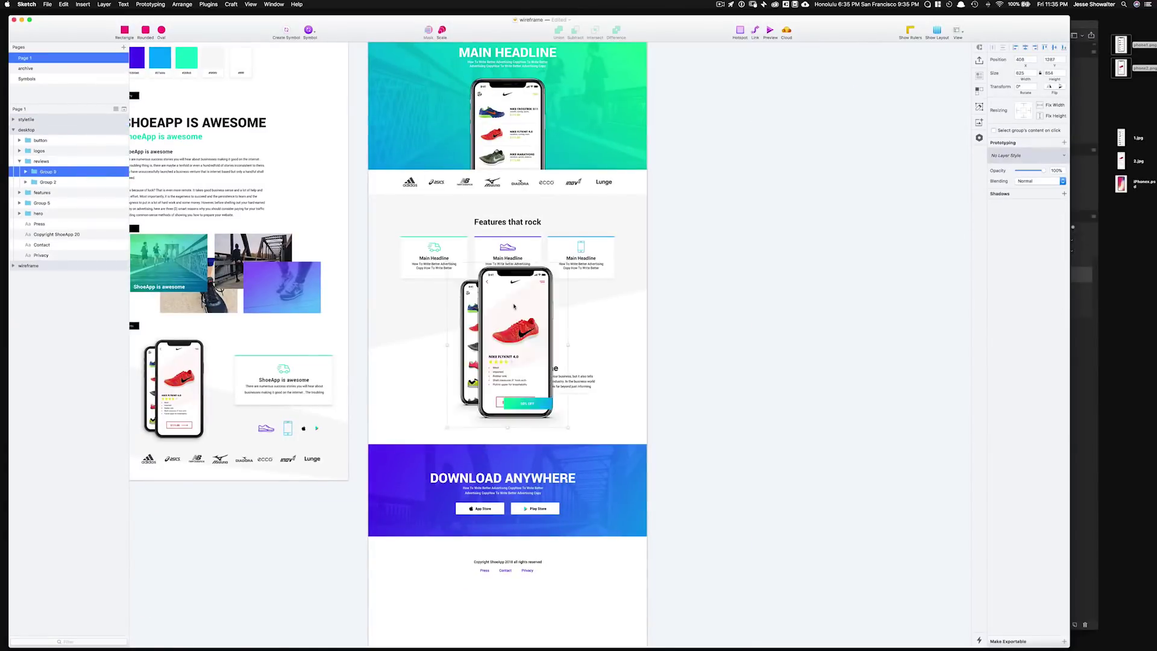
pyautogui.moveTo(509, 338); pyautogui.dragTo(447, 362)
pyautogui.press('super+0')
pyautogui.hotkey('ctrl', 'l')
pyautogui.hotkey('ctrl', 'l')
pyautogui.scroll(-5, 880, 299)
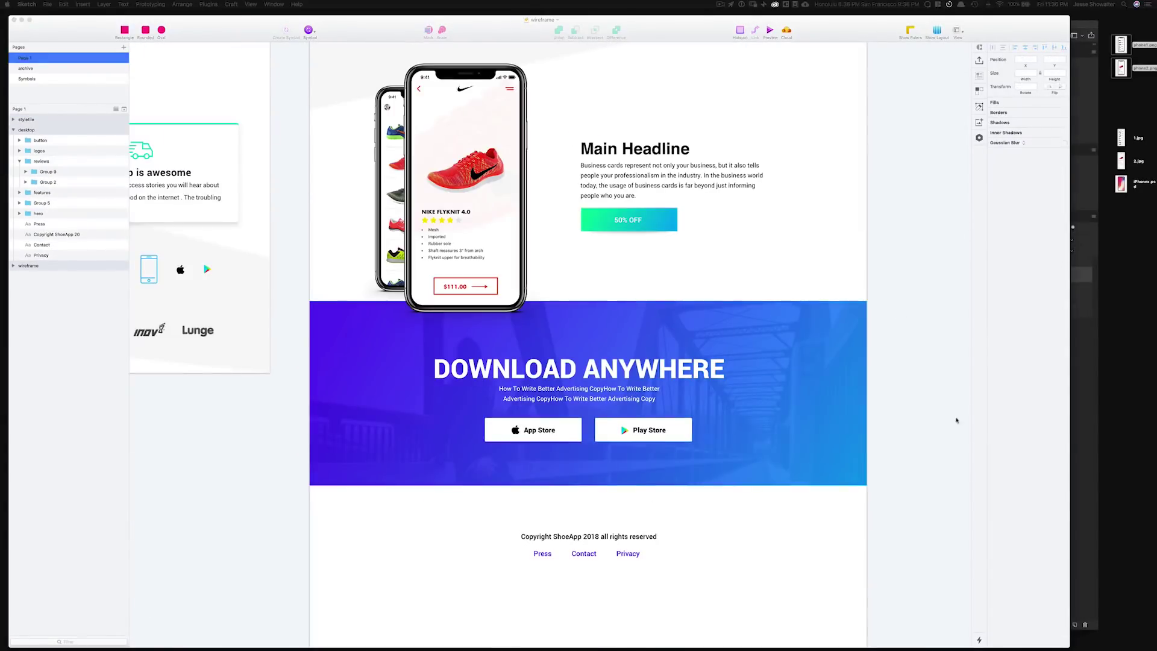
# Group the footer's Press, Contact and Privacy links and select them together with the copyright line.
pyautogui.click(627, 536)
pyautogui.moveTo(646, 562); pyautogui.dragTo(542, 554)
pyautogui.press('super+g')
pyautogui.keyDown('shift'); pyautogui.click(613, 536); pyautogui.keyUp('shift')
# Draw a full-width rectangle across the footer area and set its fill color.
pyautogui.scroll(-5, 614, 537)
pyautogui.press('r')
pyautogui.moveTo(250, 244); pyautogui.dragTo(867, 393)
pyautogui.click(1003, 214)
pyautogui.click(51, 228)
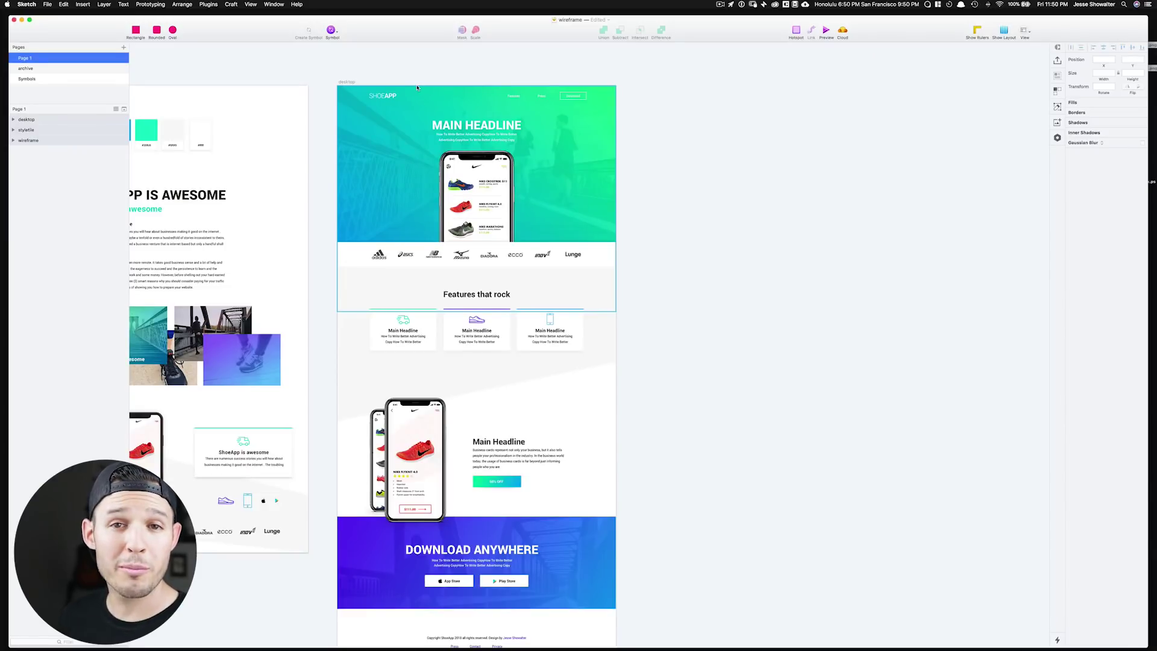
# Add a Mobile preset artboard beside the desktop design and extend its height to 3000.
pyautogui.press('a')
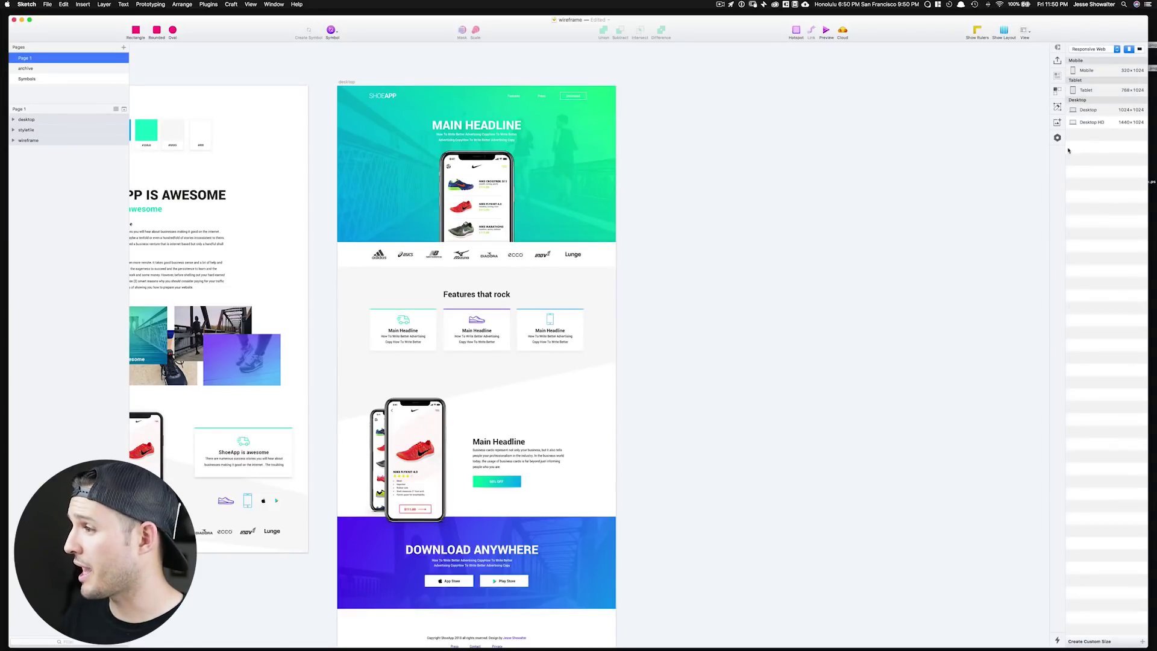
pyautogui.click(1091, 71)
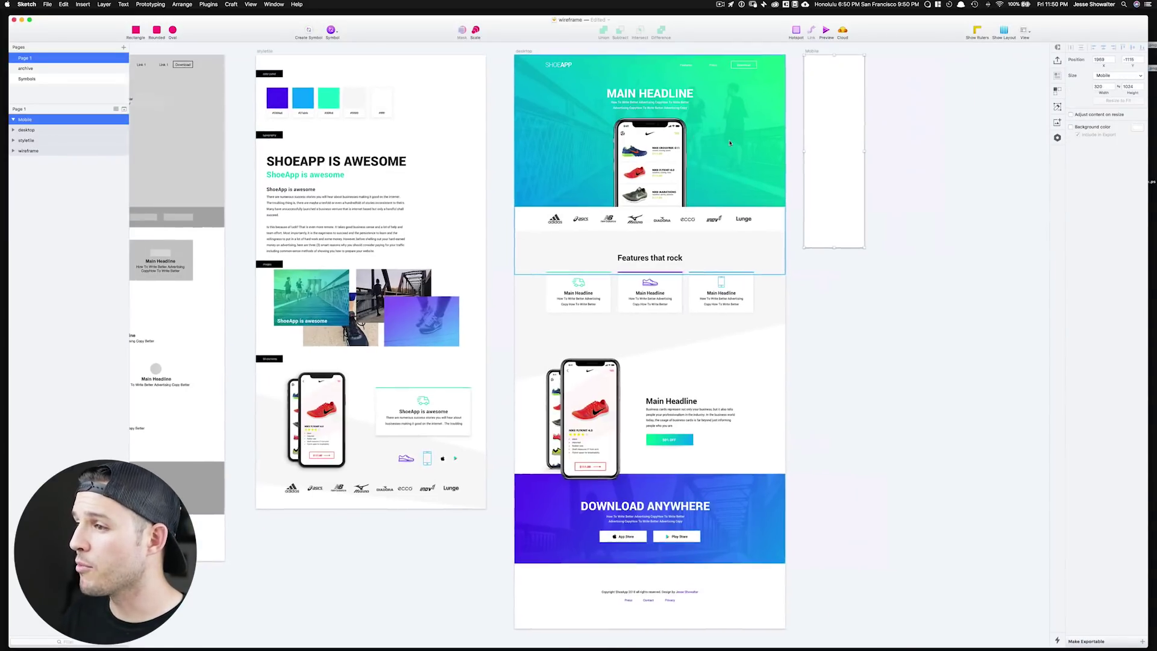
pyautogui.moveTo(834, 248); pyautogui.dragTo(838, 632)
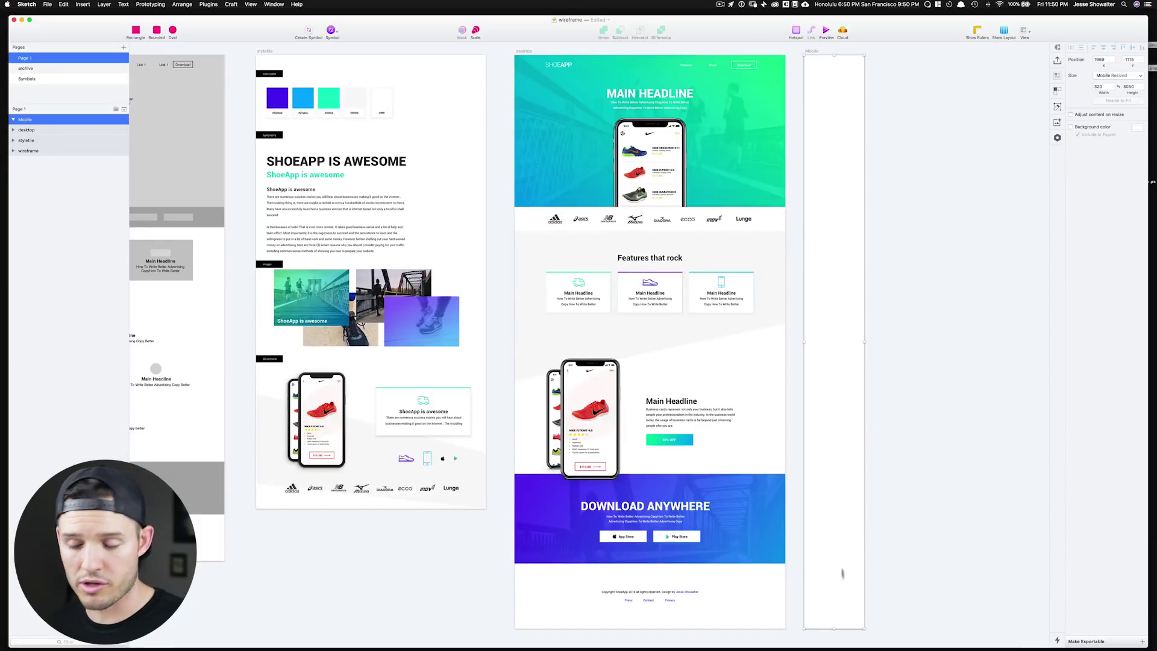
pyautogui.click(916, 475)
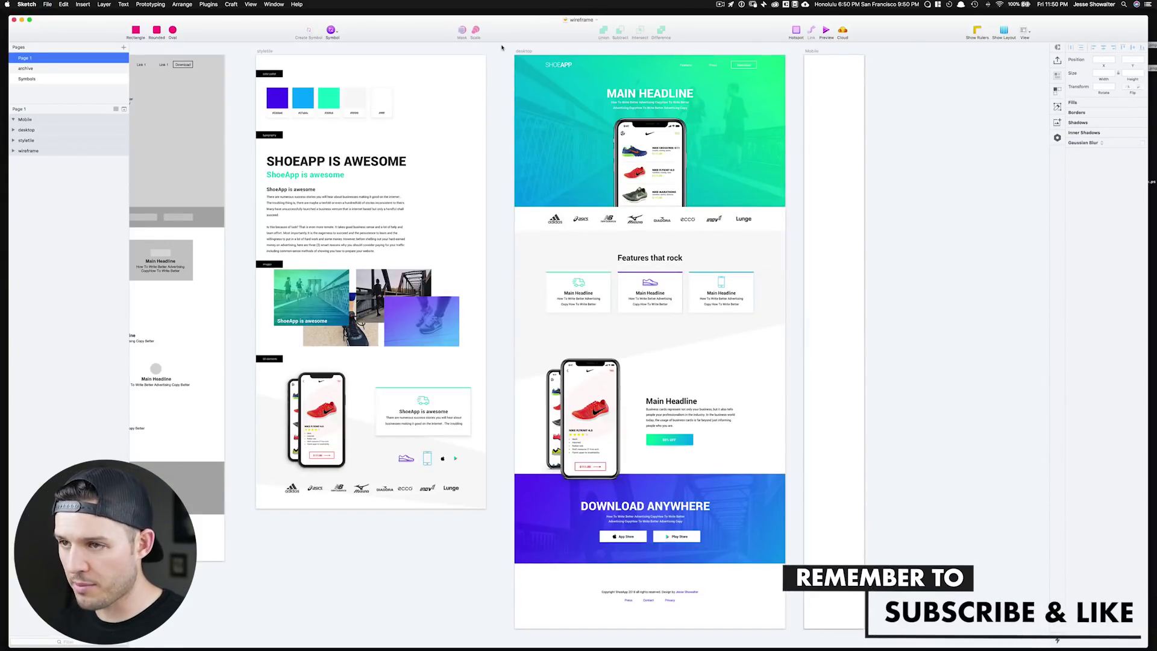
# Copy the desktop hero group into the Mobile artboard at position 0, 0.
pyautogui.press('z')
pyautogui.moveTo(501, 47); pyautogui.dragTo(915, 232)
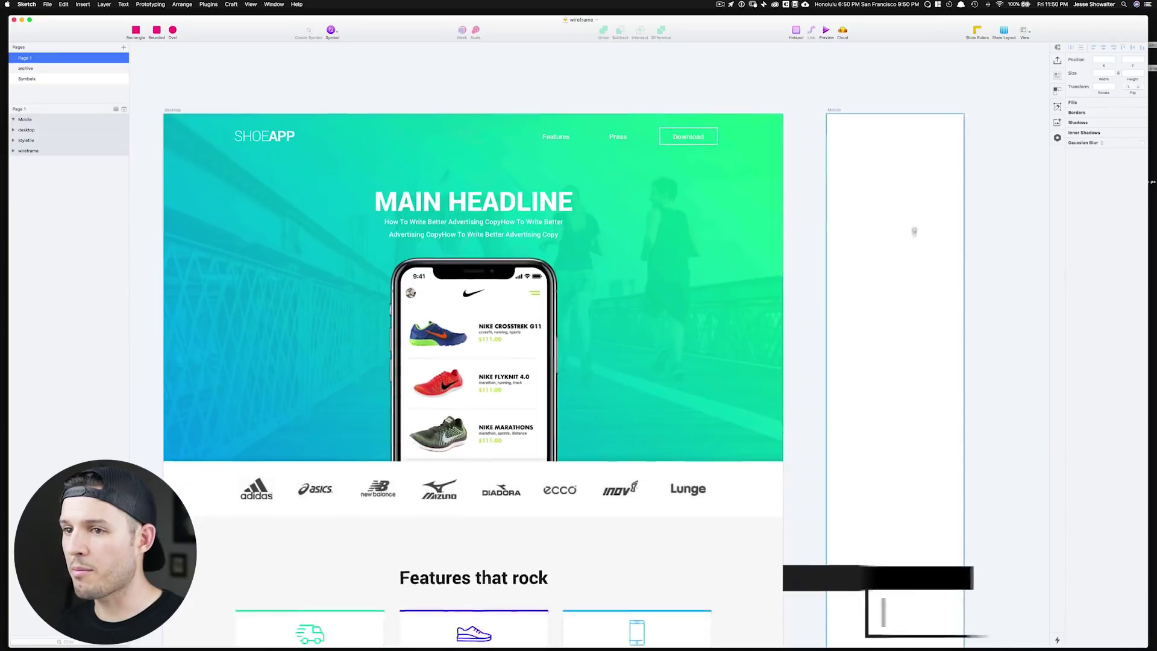
pyautogui.scroll(-2, 914, 231)
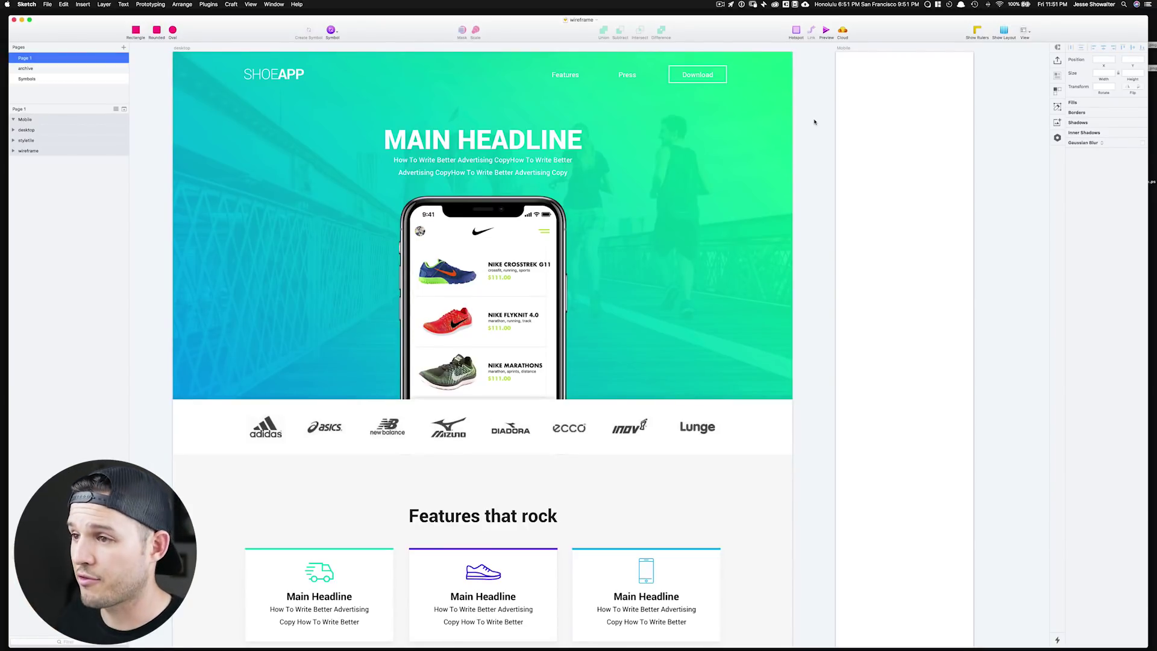
pyautogui.click(760, 124)
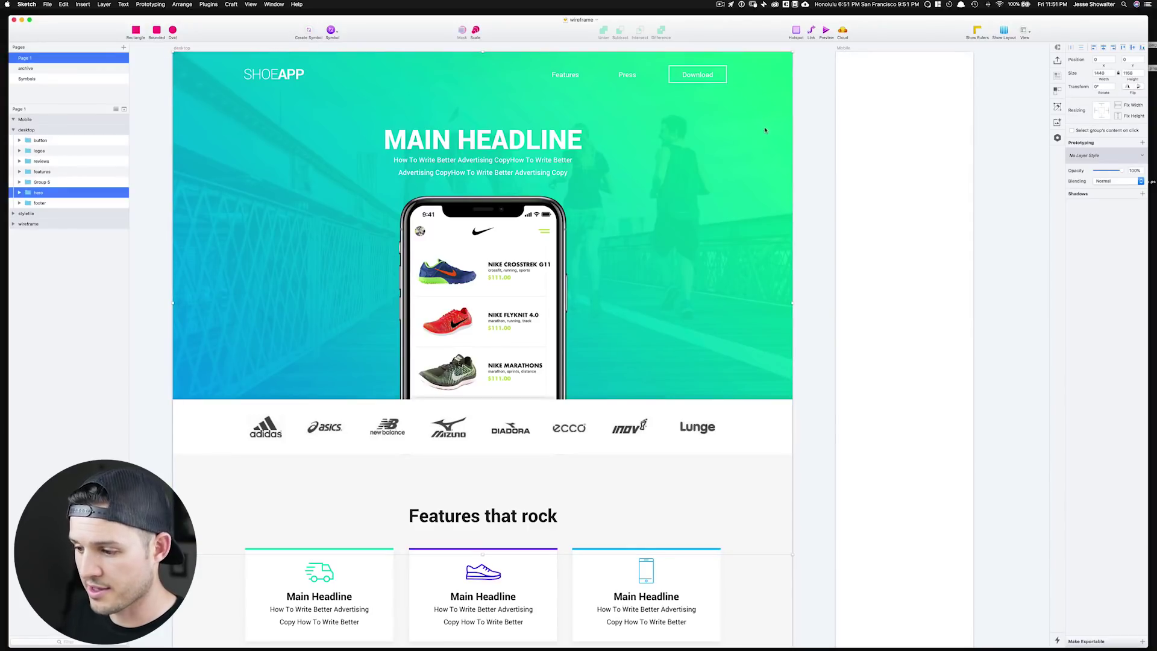
pyautogui.click(113, 193)
pyautogui.click(114, 193)
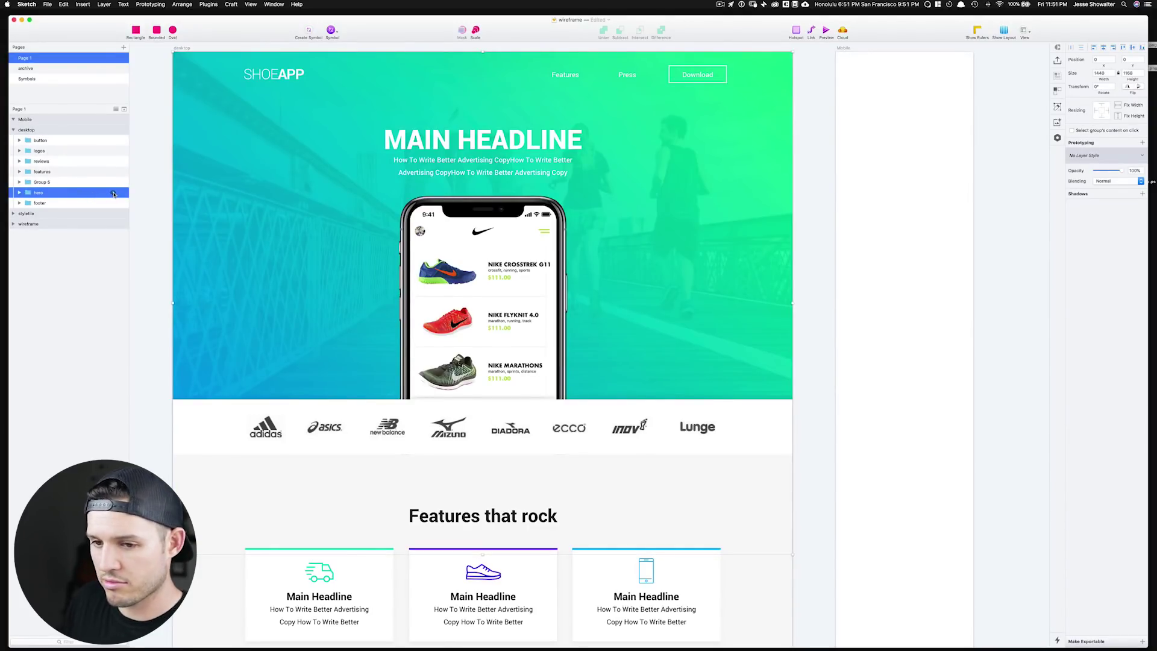
pyautogui.click(842, 77)
pyautogui.press('super+v')
pyautogui.hscroll(10, 550, 138)
pyautogui.moveTo(603, 123); pyautogui.dragTo(793, 90)
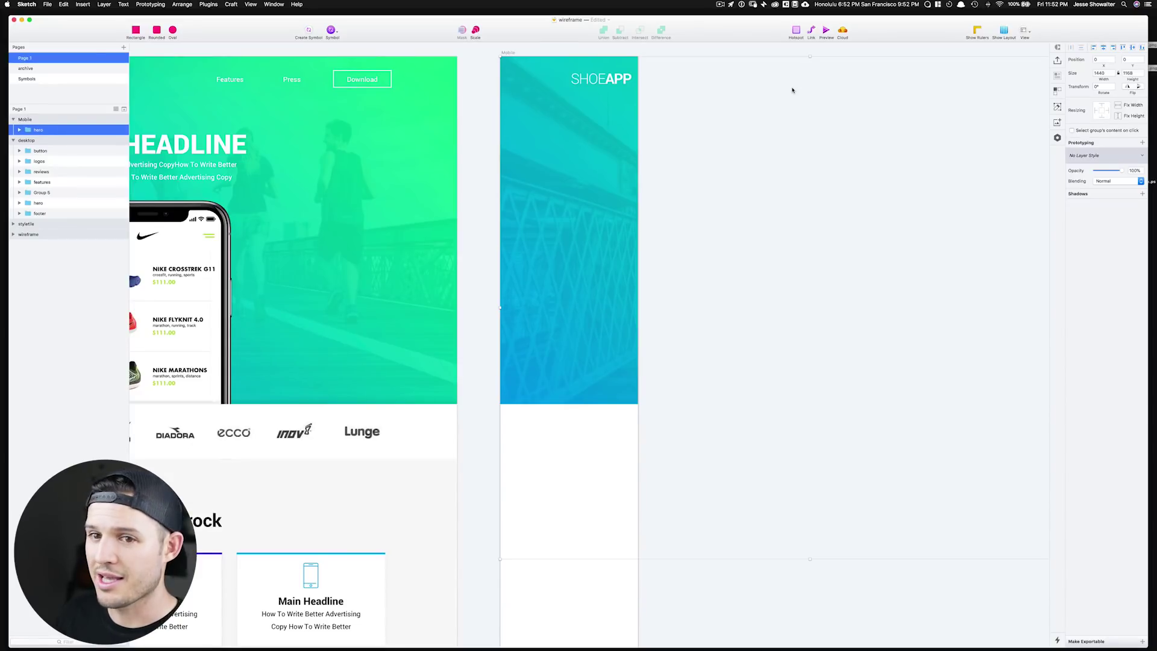
# Shift the header-nav group inside the mobile hero so its logo sits near the artboard's left edge, and select the ShoeApp logo.
pyautogui.click(19, 130)
pyautogui.click(48, 141)
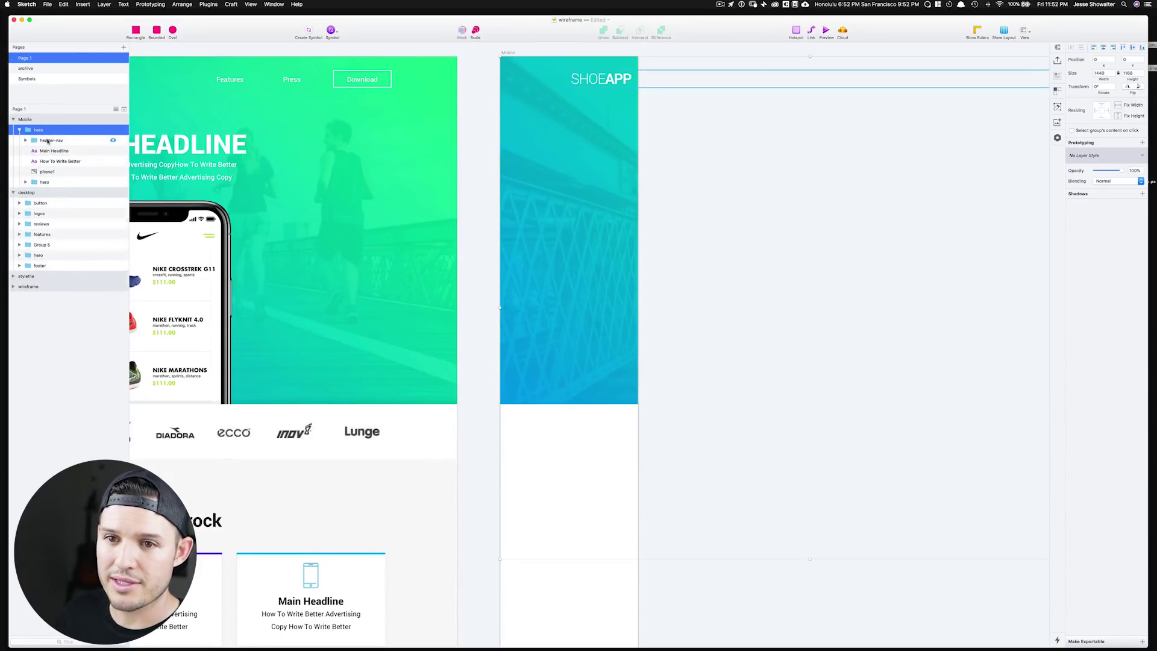
pyautogui.moveTo(599, 79); pyautogui.dragTo(550, 81)
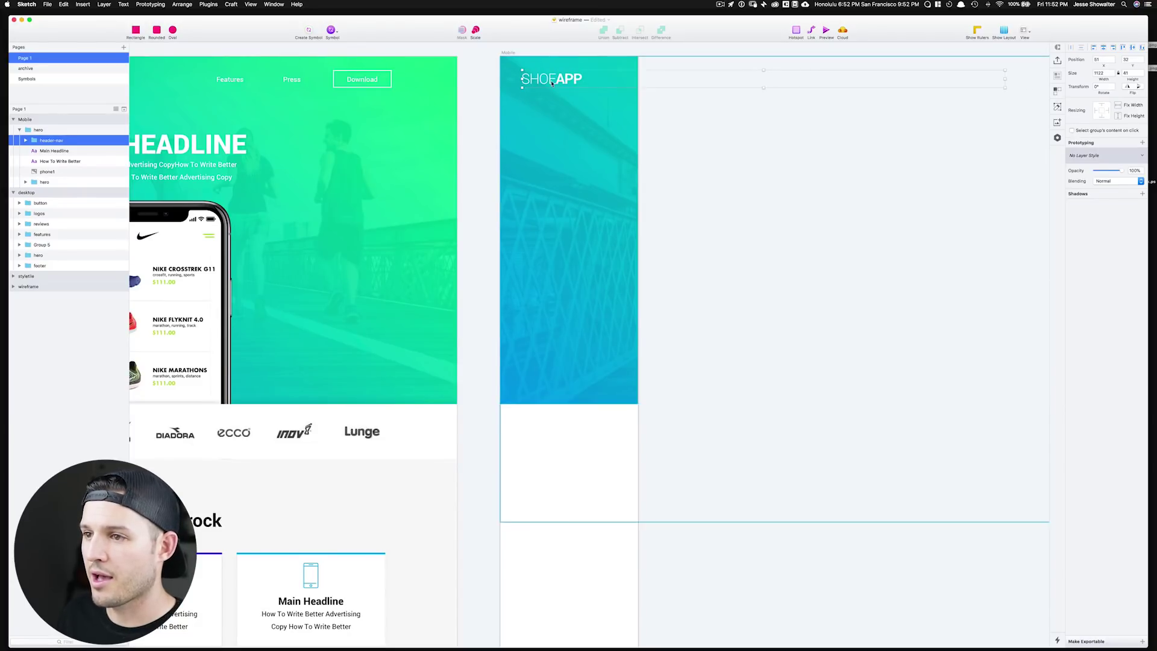
pyautogui.keyDown('super'); pyautogui.click(549, 83); pyautogui.keyUp('super')
pyautogui.click(550, 82)
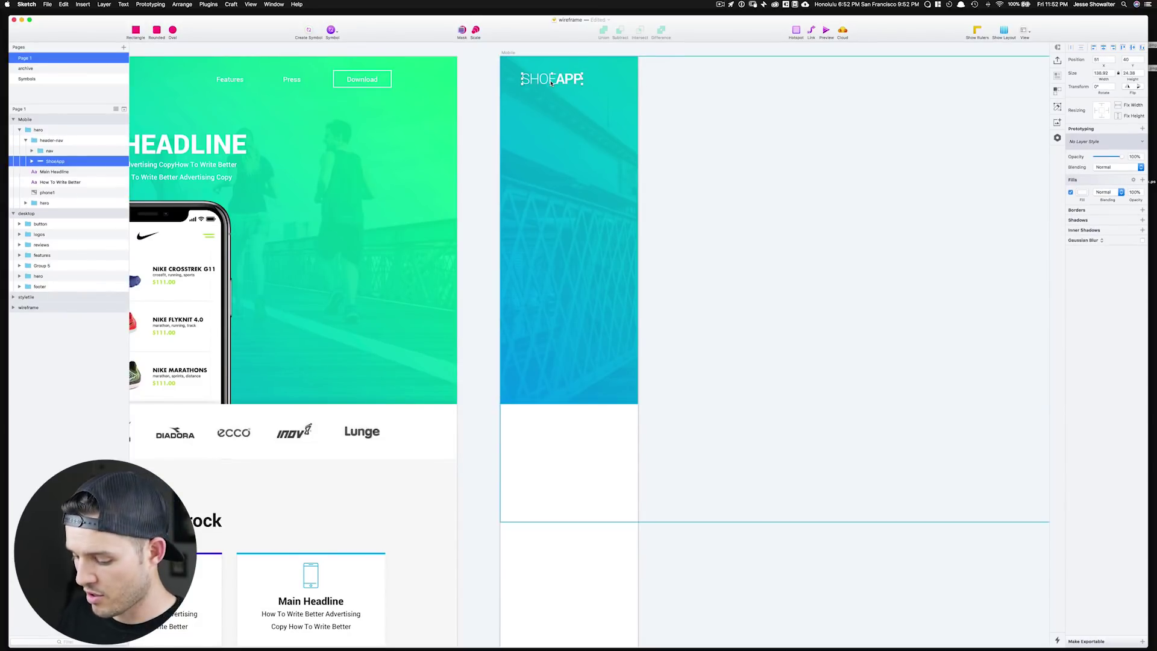
pyautogui.press('super+k')
pyautogui.press('Return')
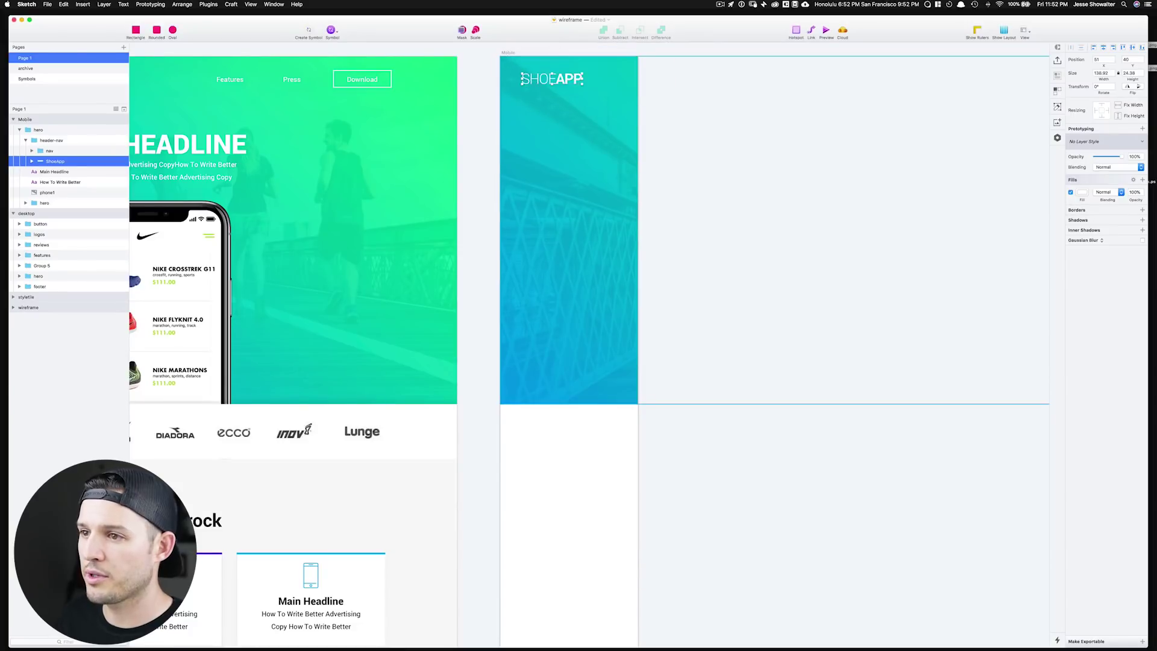
pyautogui.press('super+z')
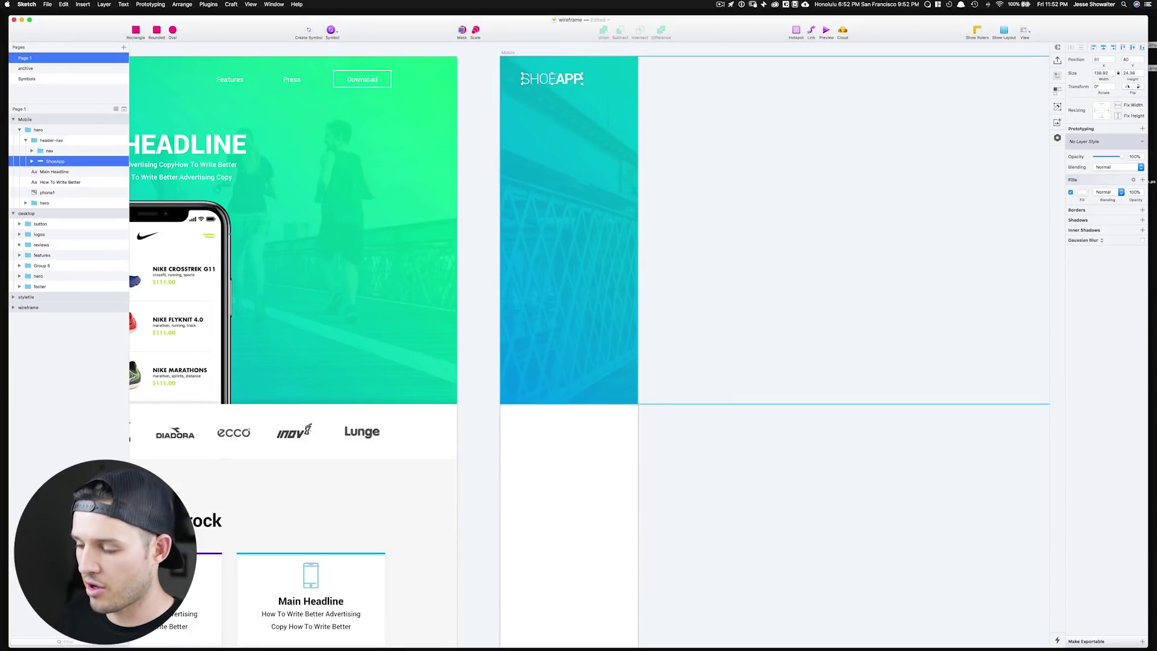
# Scale the mobile ShoeApp logo down to about 97 by 17 and nudge it closer to the artboard's top-left corner.
pyautogui.press('super+k')
pyautogui.press('Return')
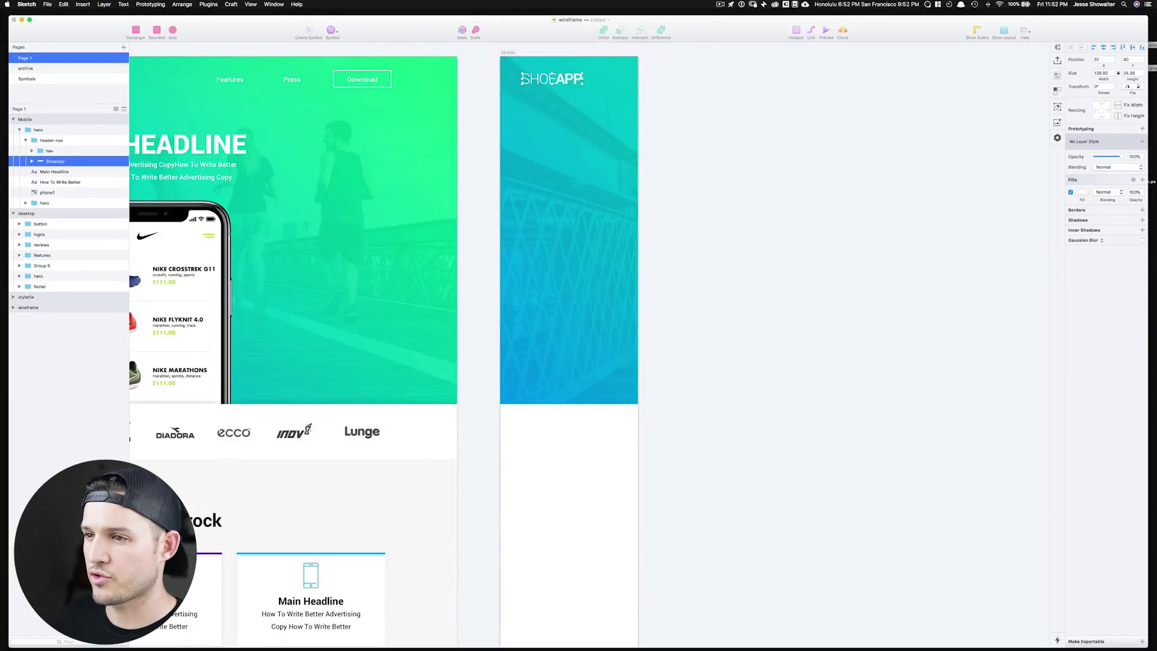
pyautogui.hotkey('shift', 'Left')
pyautogui.hotkey('shift', 'Left')
pyautogui.hotkey('shift', 'Left')
pyautogui.hotkey('shift', 'Left')
pyautogui.hotkey('shift', 'Left')
pyautogui.hotkey('shift', 'Up')
pyautogui.hotkey('shift', 'Up')
pyautogui.hotkey('shift', 'Down')
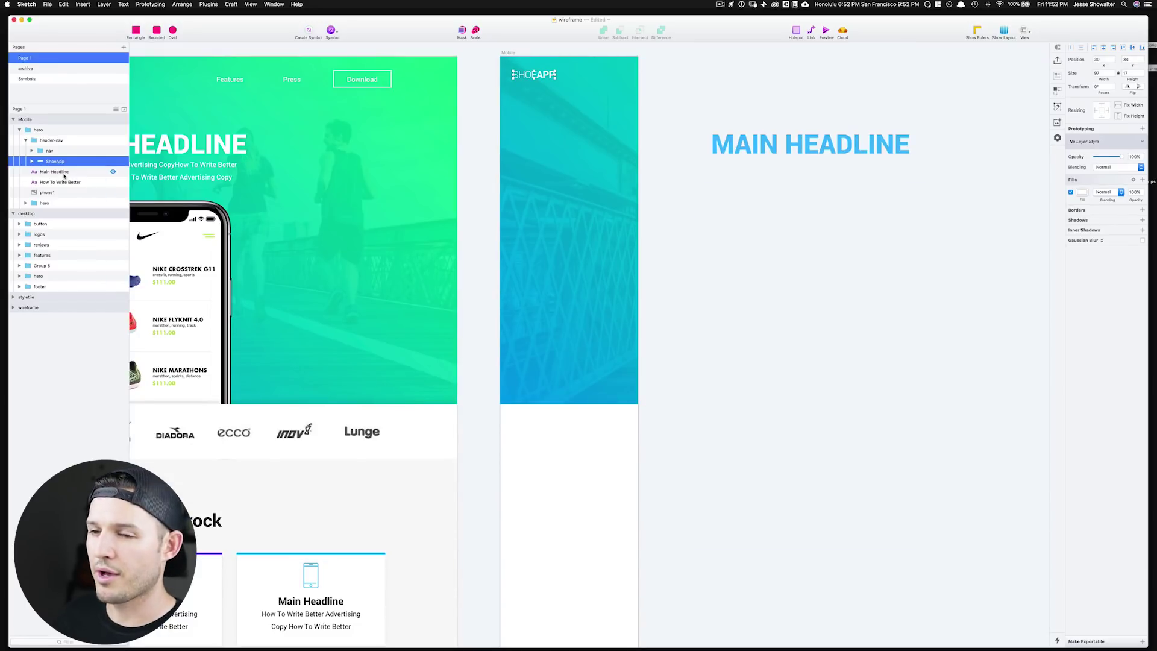
# Replace the nav group in the mobile header with a white 32 by 2 bar, corner radius 1, across from the logo.
pyautogui.click(56, 151)
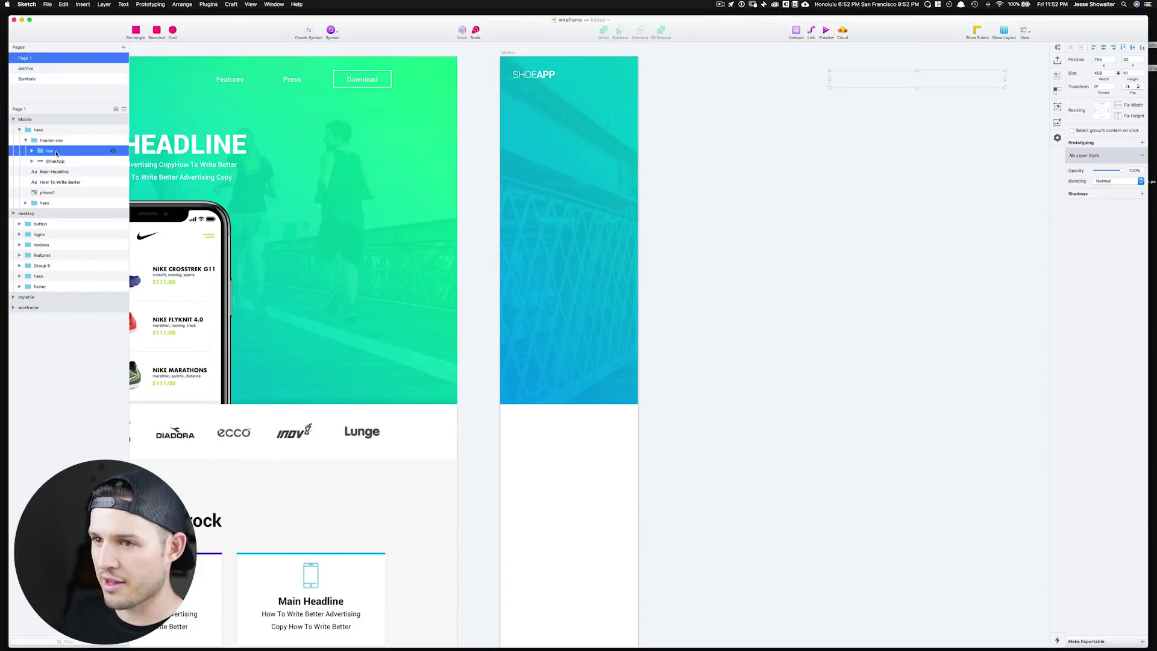
pyautogui.press('Delete')
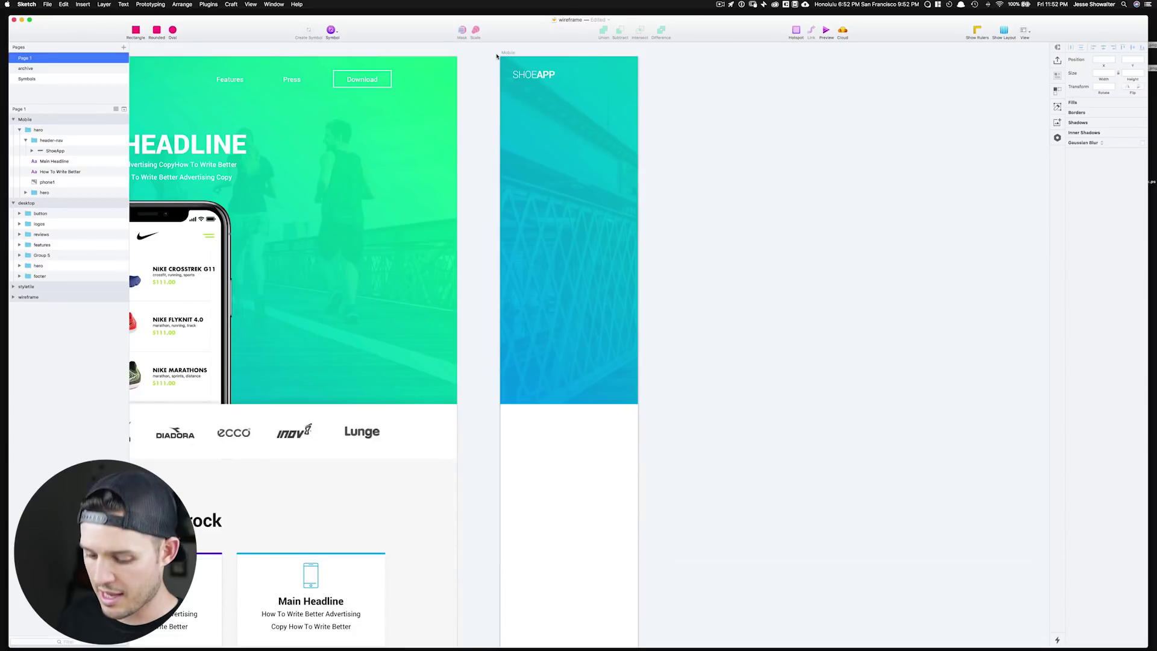
pyautogui.moveTo(648, 89); pyautogui.dragTo(667, 99)
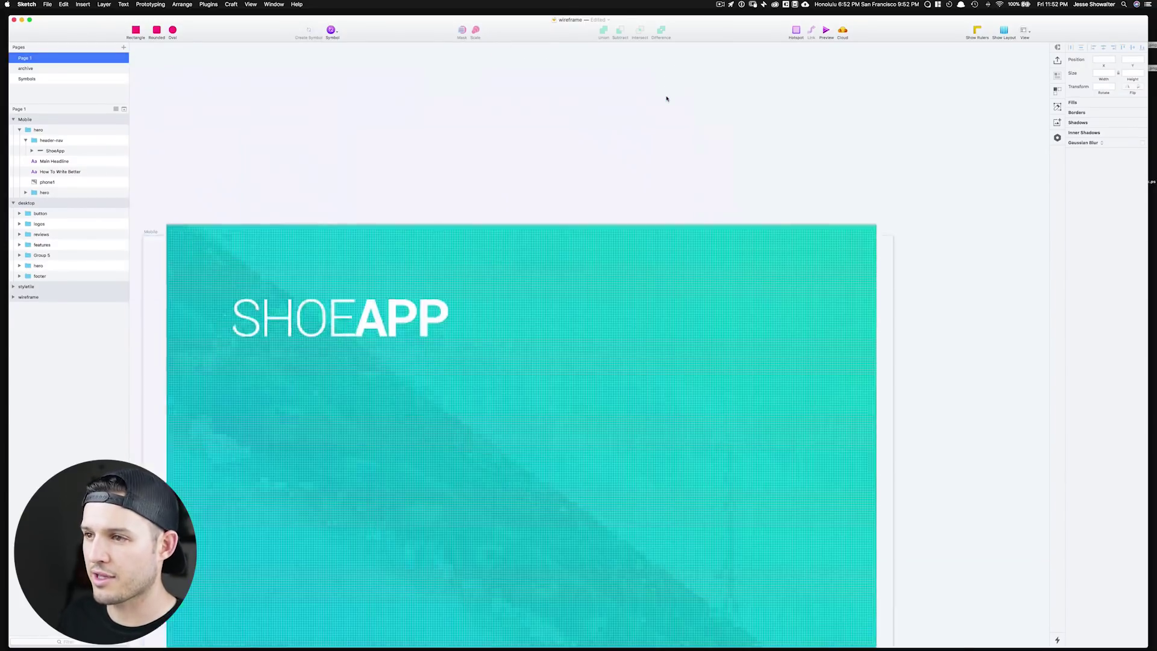
pyautogui.moveTo(599, 147); pyautogui.dragTo(640, 82)
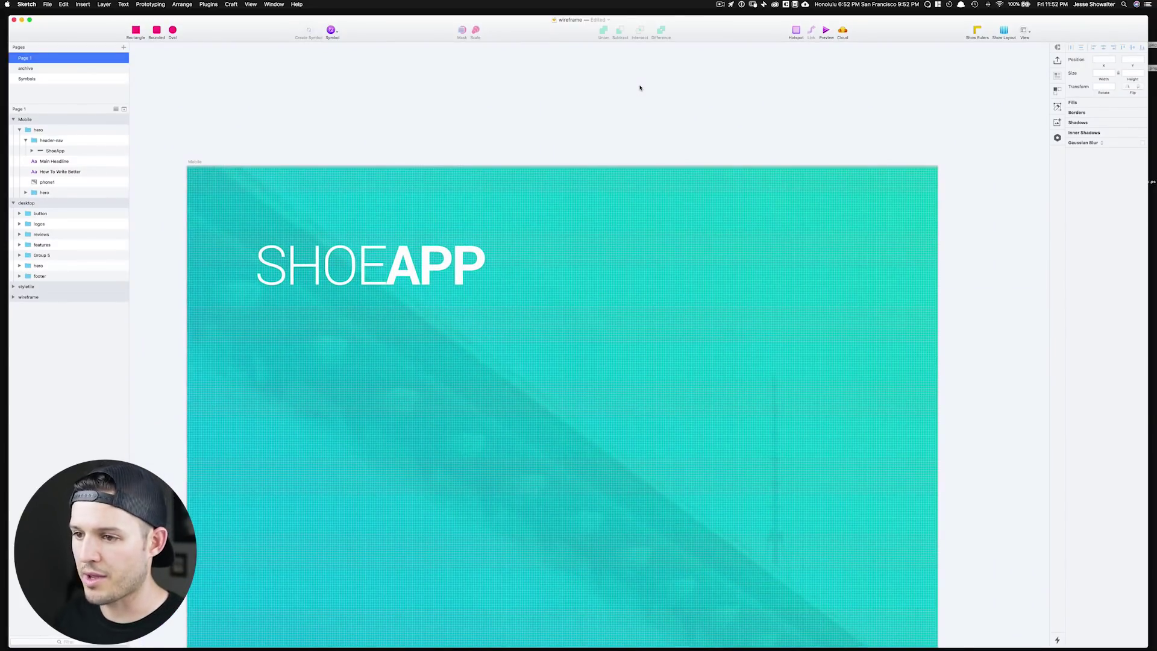
pyautogui.press('super+minus')
pyautogui.scroll(-4, 640, 88)
pyautogui.keyDown('super'); pyautogui.click(472, 198); pyautogui.keyUp('super')
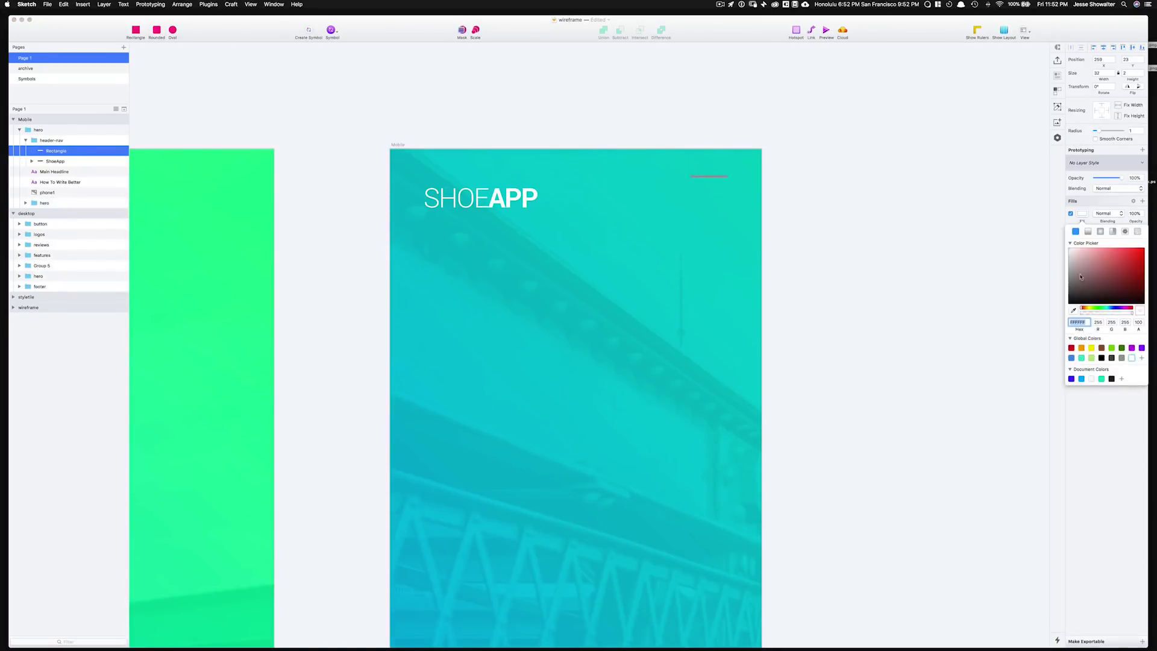
pyautogui.click(1005, 340)
# Build a staggered three-line menu icon from duplicates of the white bar, grouped as menu and lined up with the logo's margins.
pyautogui.moveTo(710, 177); pyautogui.dragTo(710, 187)
pyautogui.press('super+d')
pyautogui.moveTo(709, 187)
pyautogui.mouseDown()
pyautogui.moveTo(710, 204)
pyautogui.moveTo(723, 198)
pyautogui.mouseUp()
pyautogui.press('super+d')
pyautogui.click(710, 203)
pyautogui.press('super+plus')
pyautogui.click(706, 167)
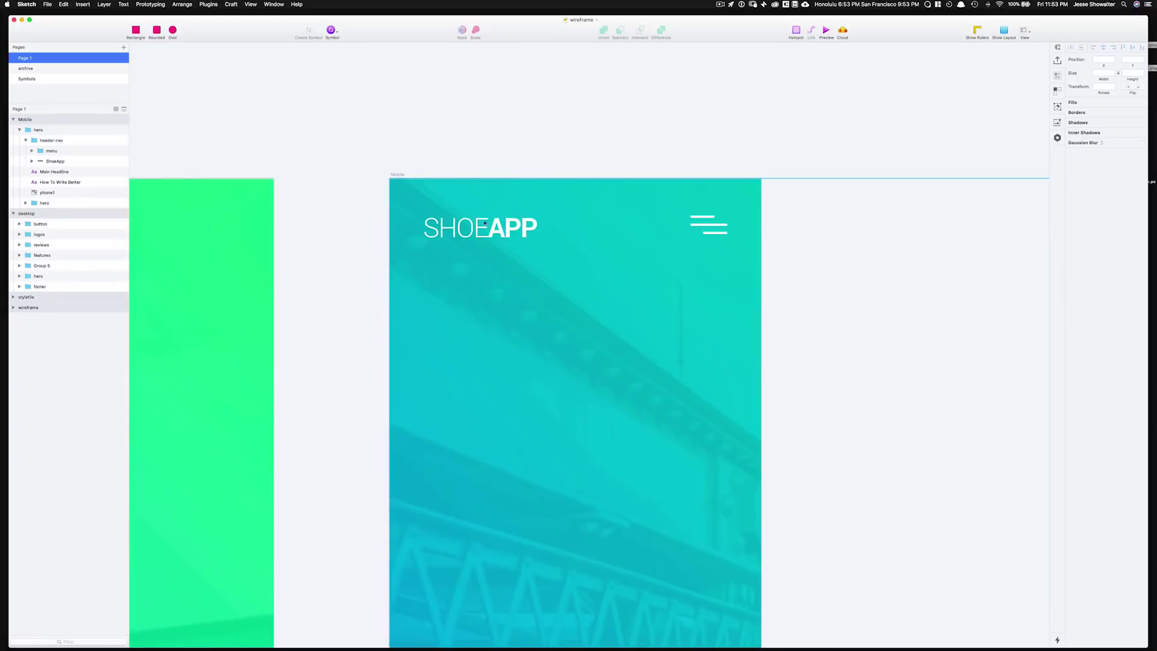
pyautogui.keyDown('super'); pyautogui.click(418, 240); pyautogui.keyUp('super')
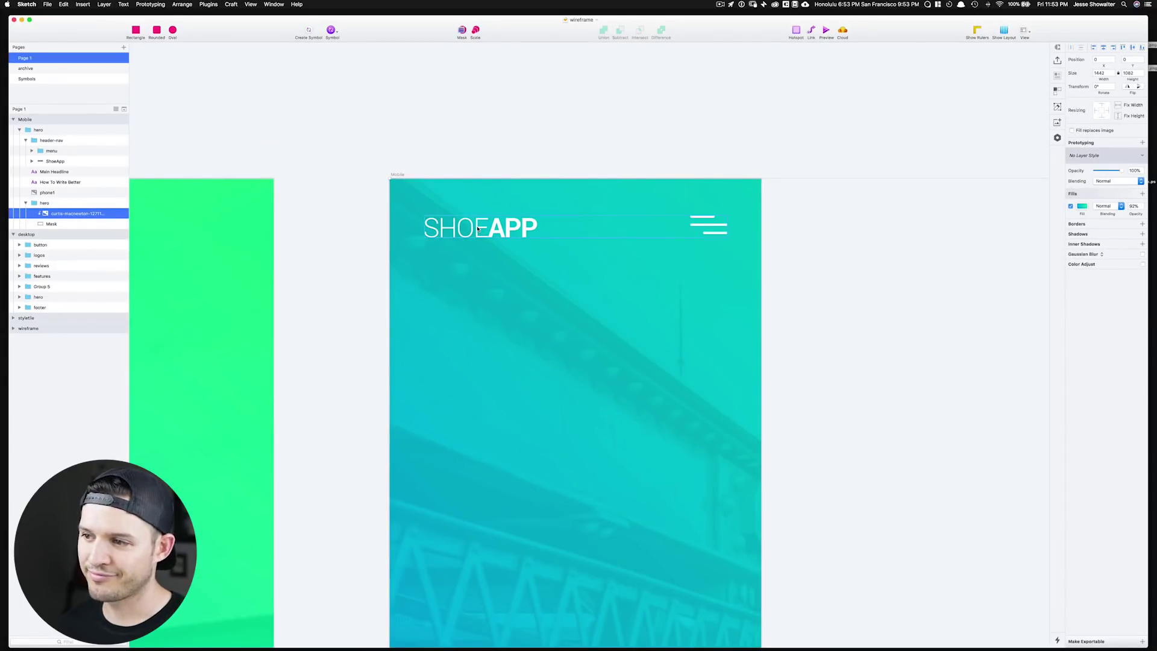
pyautogui.click(477, 229)
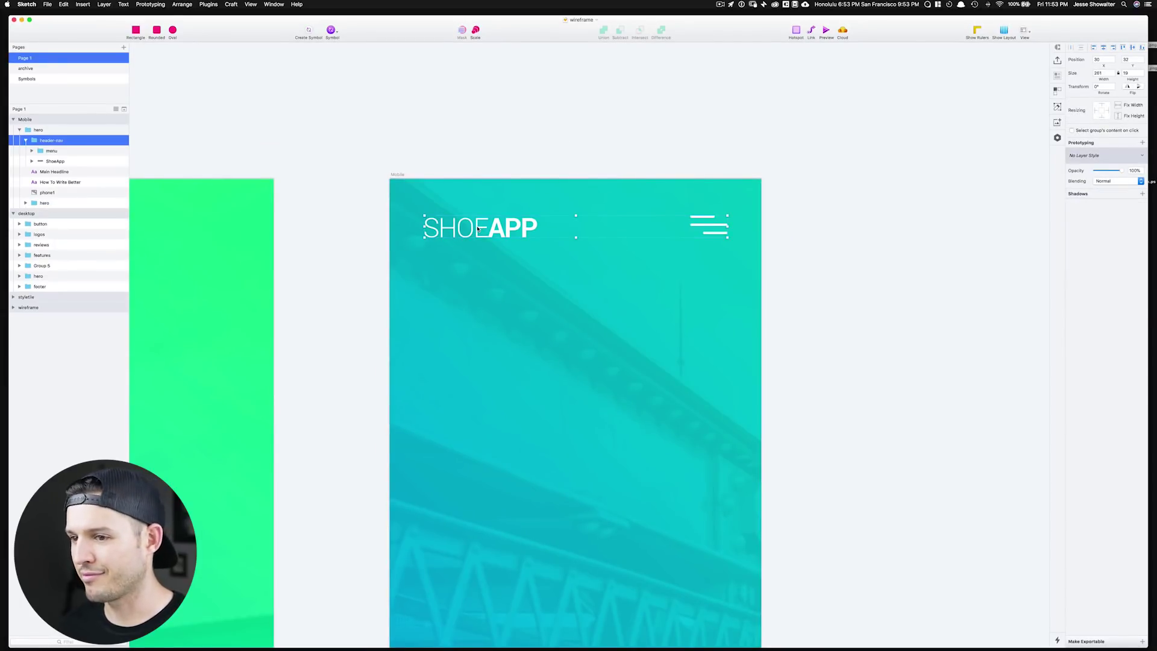
pyautogui.doubleClick(716, 231)
pyautogui.press('alt')
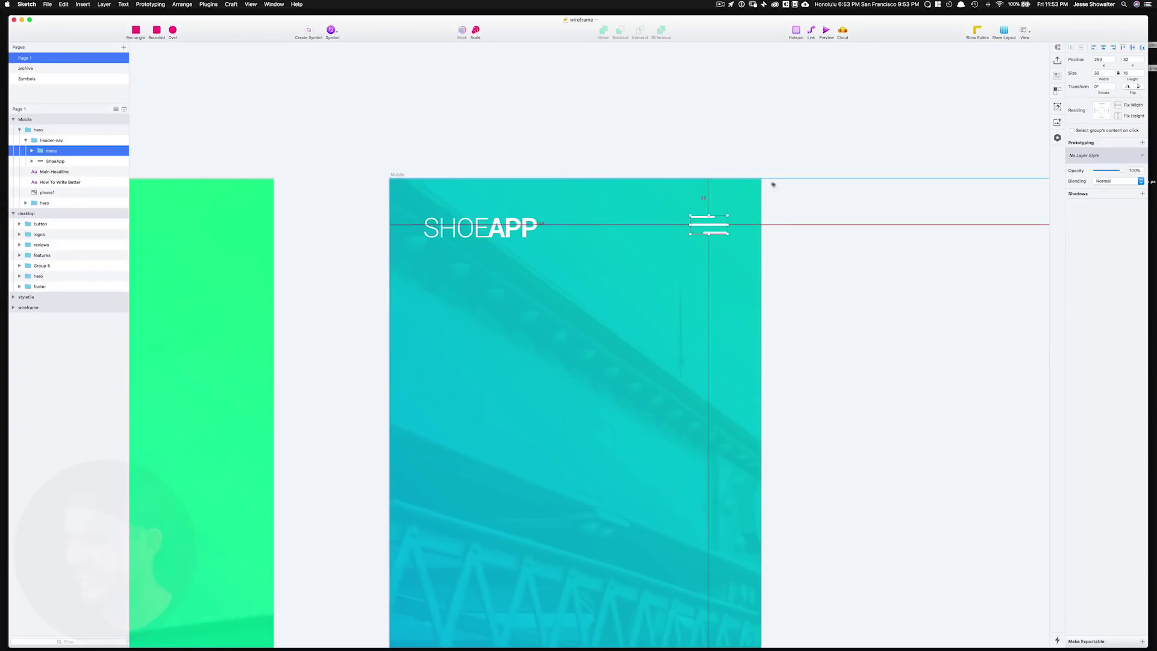
# Shift the background photo inside the mobile hero's mask so the runners fall within the artboard.
pyautogui.press('super+minus')
pyautogui.press('super+minus')
pyautogui.click(25, 202)
pyautogui.click(51, 223)
pyautogui.click(77, 213)
pyautogui.press('z')
pyautogui.moveTo(432, 168); pyautogui.dragTo(610, 331)
# Center the phone1 mockup horizontally in the mobile hero and scale it to 60%.
pyautogui.click(25, 202)
pyautogui.click(47, 192)
pyautogui.click(1102, 47)
pyautogui.press('super+k')
pyautogui.write('60%')
pyautogui.click(648, 105)
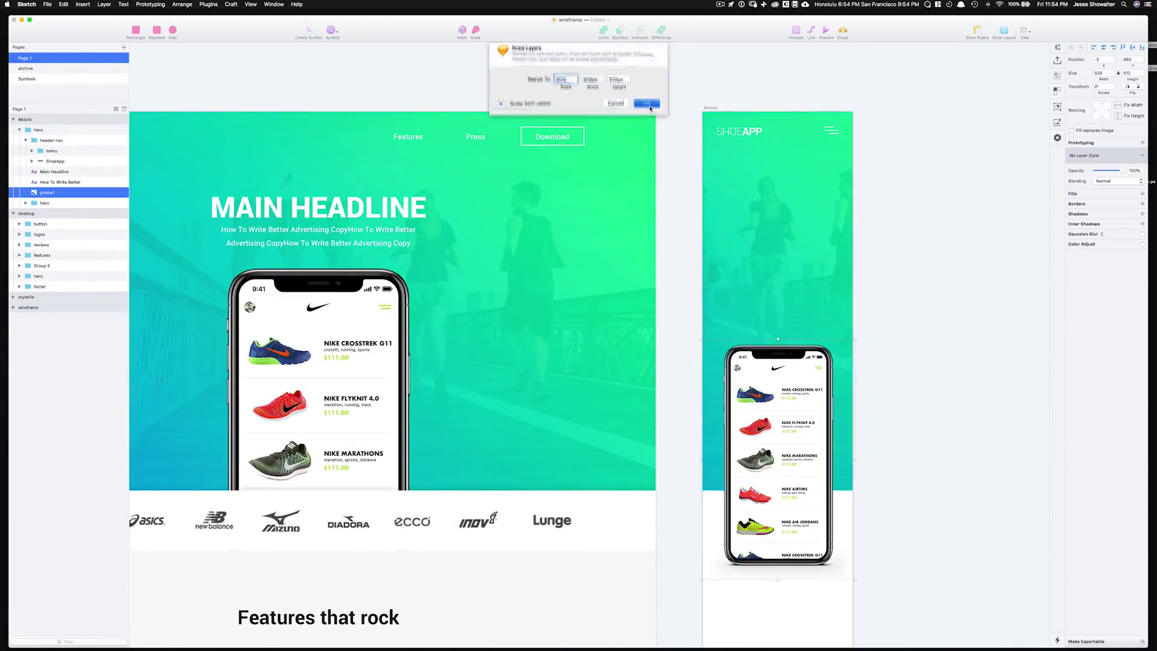
# Move the phone mockup up in the mobile hero and enlarge it to 366 by 571 to fit the displayed layout grid.
pyautogui.moveTo(778, 452); pyautogui.dragTo(777, 351)
pyautogui.hotkey('ctrl', 'l')
pyautogui.scroll(3, 841, 367)
pyautogui.moveTo(609, 151); pyautogui.dragTo(595, 130)
pyautogui.click(960, 433)
pyautogui.press('super+minus')
pyautogui.click(665, 284)
pyautogui.scroll(4, 710, 199)
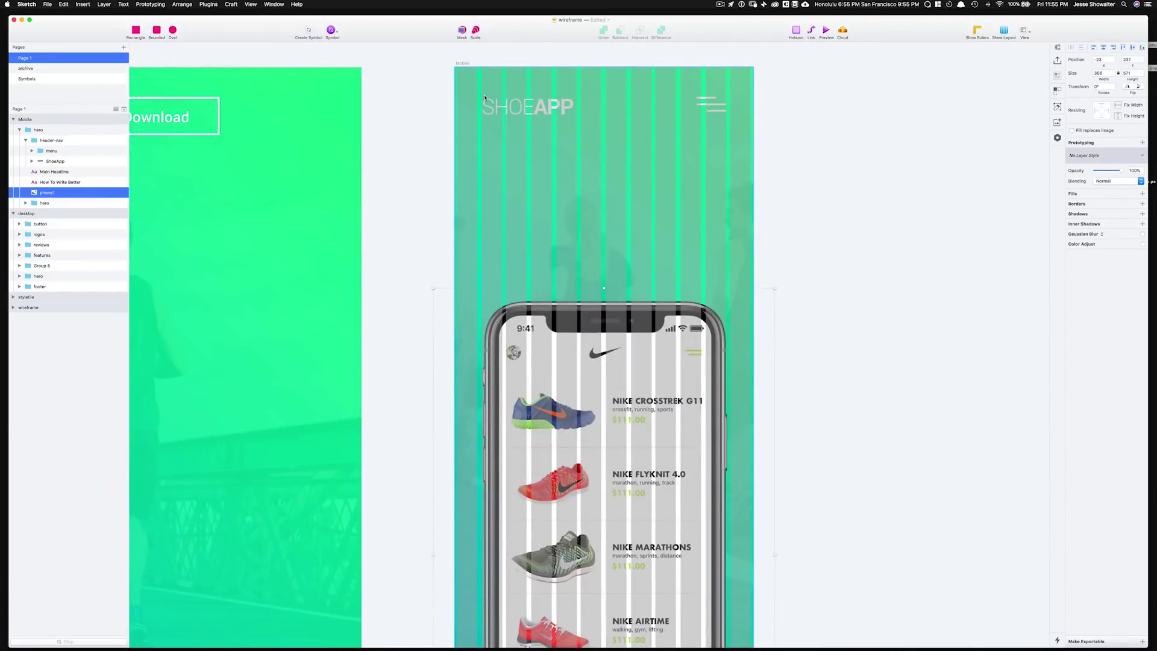
# Detach the mobile Main Headline from its text style, shrink its font to span the grid columns and place it below the logo.
pyautogui.click(696, 249)
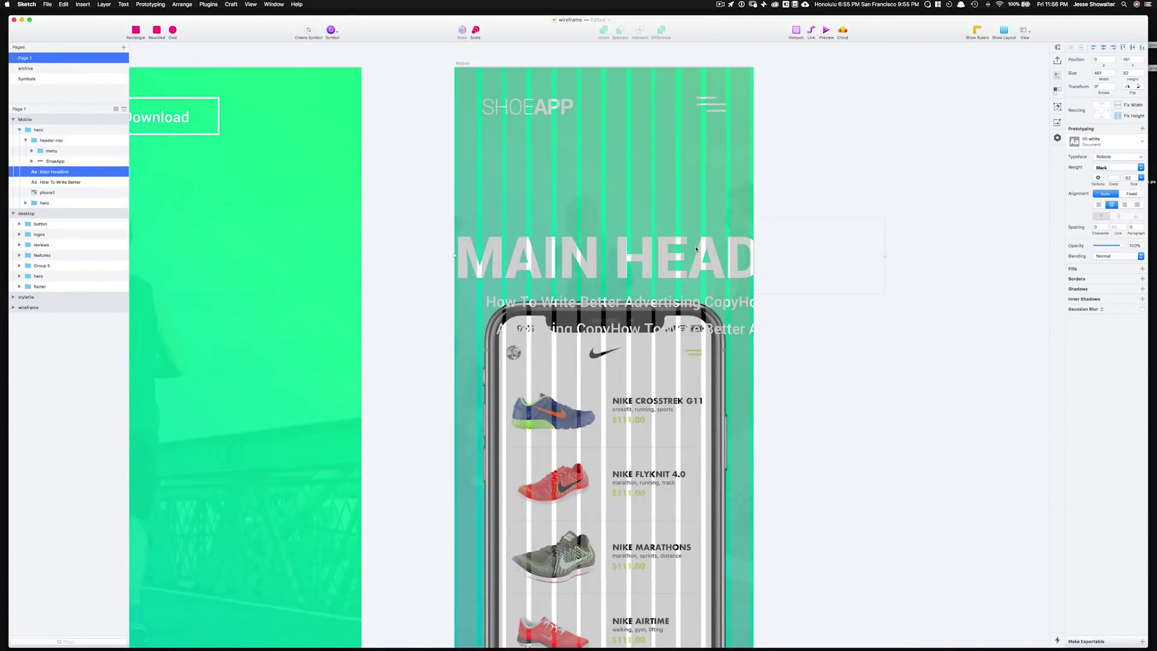
pyautogui.hscroll(-1, 917, 177)
pyautogui.click(1106, 141)
pyautogui.click(1105, 155)
pyautogui.press('super+alt+minus')
pyautogui.press('super+alt+minus')
pyautogui.press('super+alt+minus')
pyautogui.press('super+alt+minus')
pyautogui.press('super+alt+minus')
pyautogui.press('super+alt+minus')
pyautogui.press('super+alt+minus')
pyautogui.press('super+alt+minus')
pyautogui.press('super+alt+minus')
pyautogui.press('super+alt+minus')
pyautogui.press('super+alt+minus')
pyautogui.press('super+alt+minus')
pyautogui.press('super+alt+minus')
pyautogui.press('super+alt+minus')
pyautogui.press('super+alt+minus')
pyautogui.press('super+alt+minus')
pyautogui.press('super+alt+minus')
pyautogui.press('super+alt+minus')
pyautogui.press('super+alt+minus')
pyautogui.moveTo(651, 261); pyautogui.dragTo(586, 199)
pyautogui.press('super+alt+minus')
pyautogui.press('super+alt+minus')
pyautogui.press('super+alt+minus')
pyautogui.press('super+alt+minus')
pyautogui.press('super+alt+minus')
pyautogui.press('super+alt+minus')
pyautogui.press('super+alt+minus')
pyautogui.press('super+alt+minus')
# Move the subheading directly beneath the mobile headline and narrow its text box to the grid's width of 260.
pyautogui.click(616, 311)
pyautogui.moveTo(615, 311); pyautogui.dragTo(616, 239)
pyautogui.moveTo(917, 246); pyautogui.dragTo(736, 253)
pyautogui.scroll(-4, 691, 265)
pyautogui.click(777, 260)
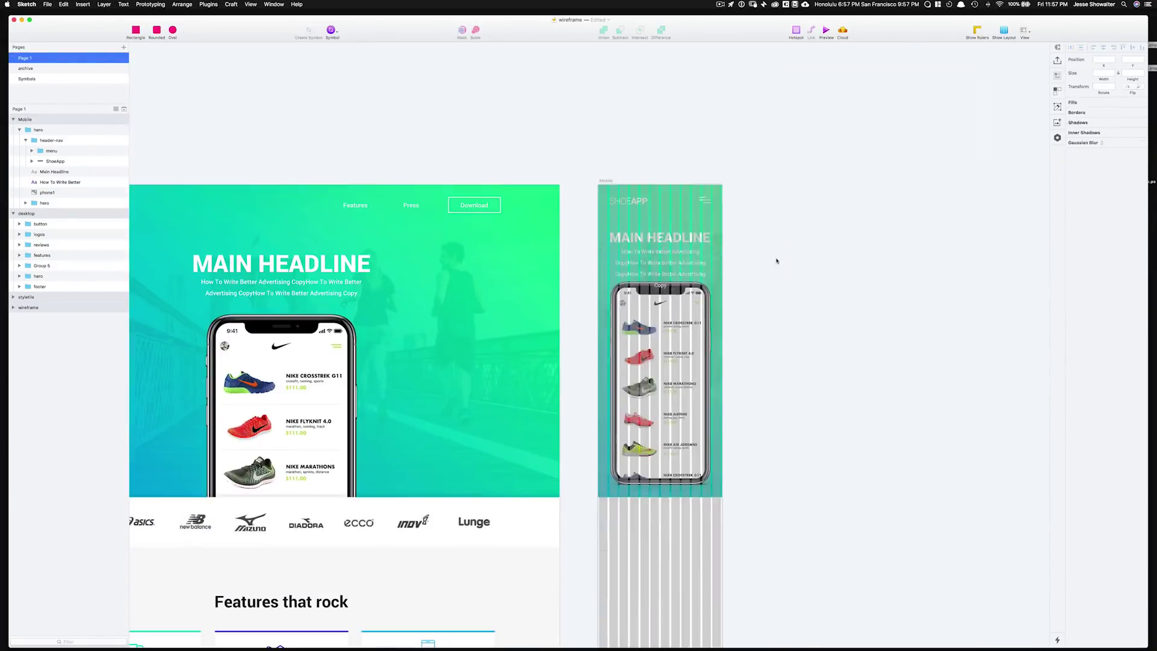
# Hide the layout grid and give the mobile subheading size 14 text with filler copy starting "I want to talk about to things".
pyautogui.hotkey('ctrl', 'l')
pyautogui.moveTo(660, 361); pyautogui.dragTo(659, 404)
pyautogui.click(660, 271)
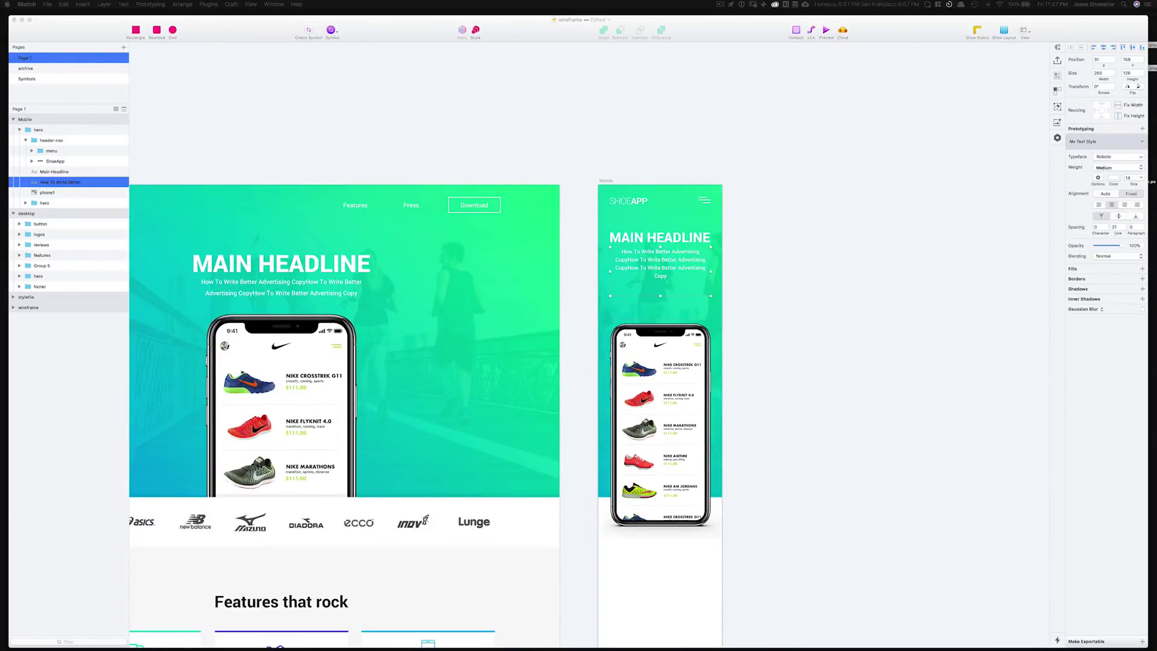
pyautogui.moveTo(587, 283); pyautogui.dragTo(744, 235)
# Move the phone mockup up so it sits just below the mobile subheading.
pyautogui.moveTo(686, 362); pyautogui.dragTo(686, 343)
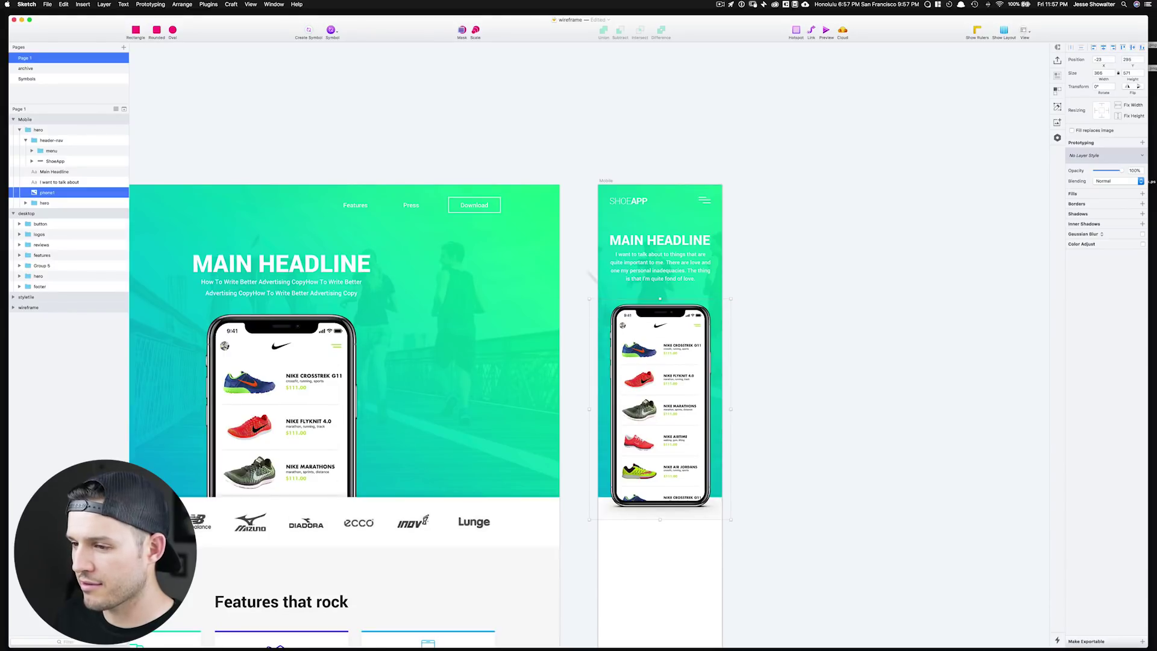
pyautogui.moveTo(744, 271); pyautogui.dragTo(805, 367)
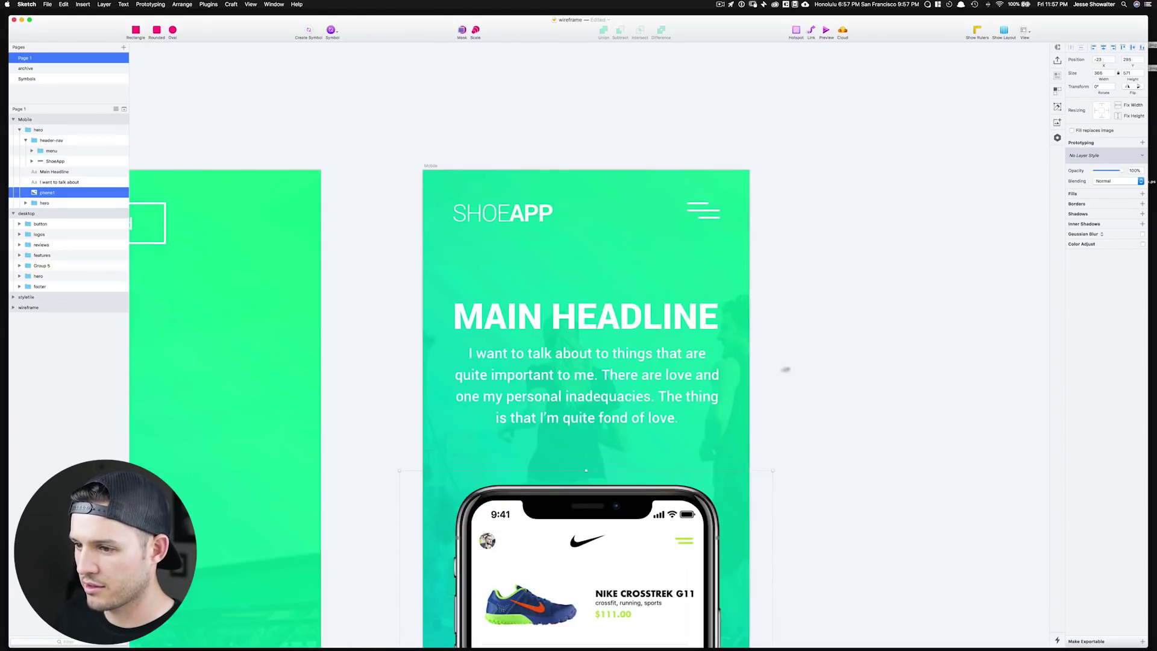
pyautogui.scroll(-2, 785, 328)
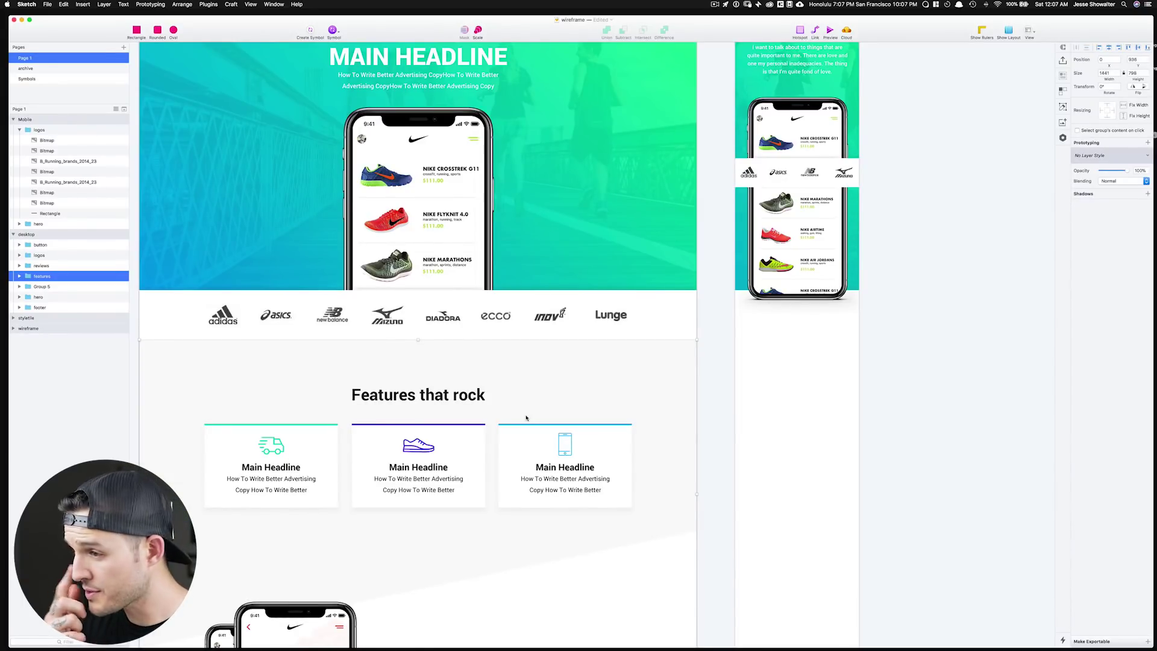
# Copy the desktop features group into the Mobile artboard and position it below the logo strip.
pyautogui.moveTo(455, 427); pyautogui.dragTo(827, 362)
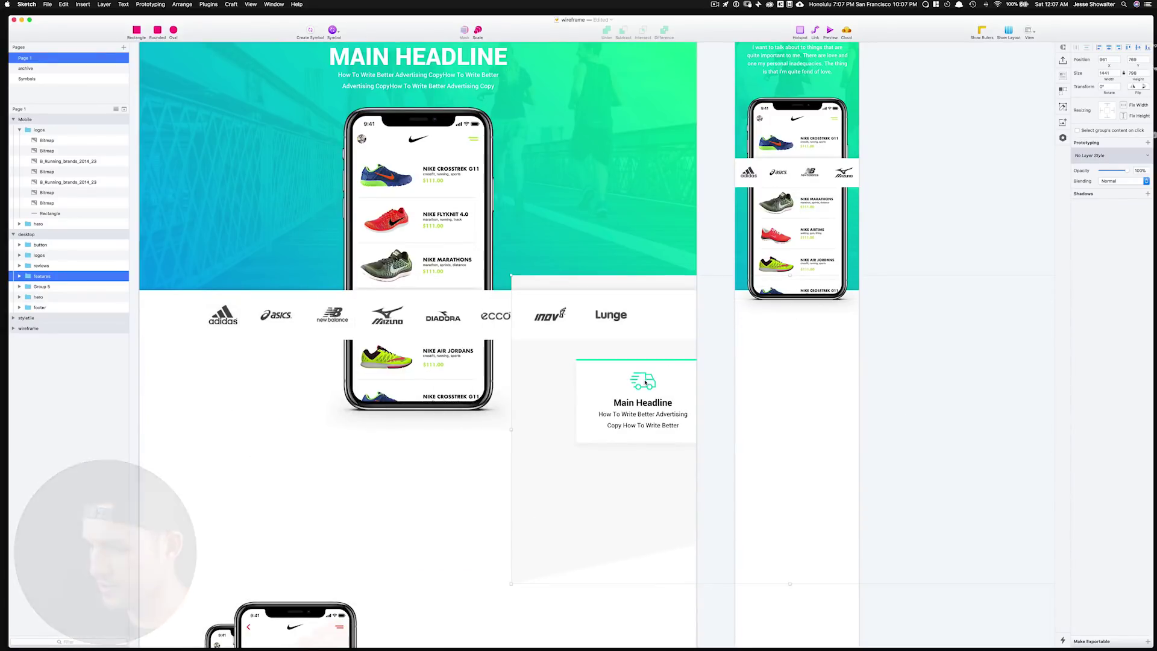
pyautogui.press('super+z')
pyautogui.click(790, 235)
pyautogui.press('super+v')
pyautogui.moveTo(620, 224); pyautogui.dragTo(619, 196)
# Narrow the angled background shape of the mobile features group to the width of the Mobile artboard.
pyautogui.scroll(5, 620, 197)
pyautogui.doubleClick(542, 434)
pyautogui.moveTo(314, 490); pyautogui.dragTo(455, 467)
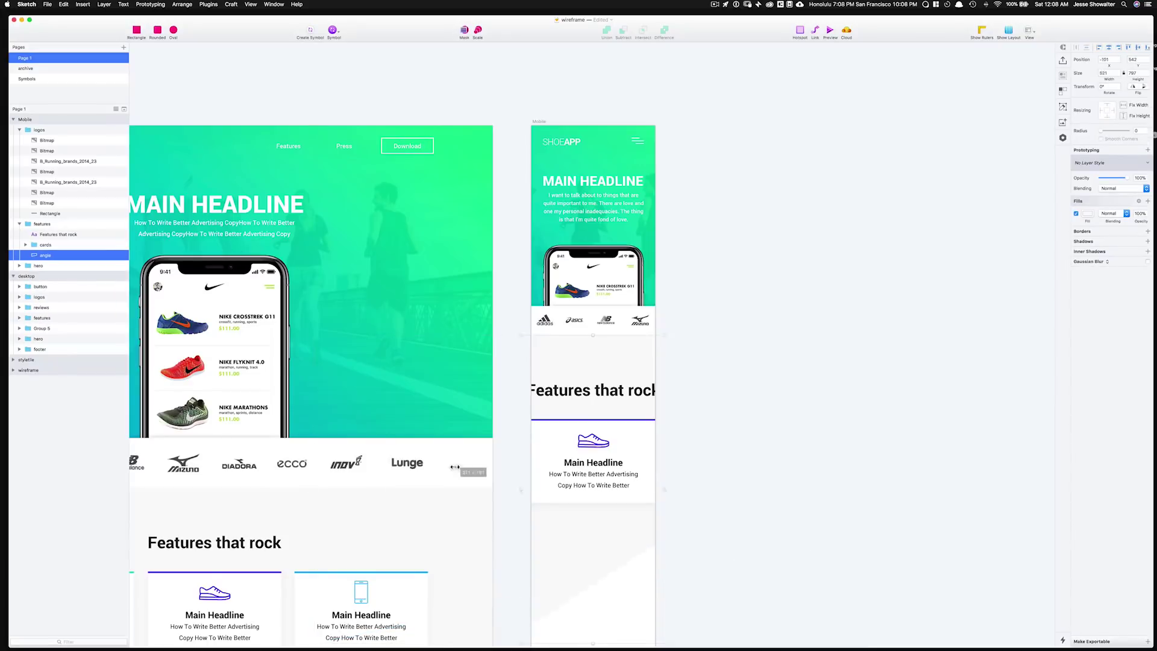
pyautogui.press('Tab')
pyautogui.click(664, 392)
pyautogui.scroll(5, 669, 421)
pyautogui.doubleClick(606, 546)
pyautogui.click(662, 422)
pyautogui.scroll(-5, 663, 242)
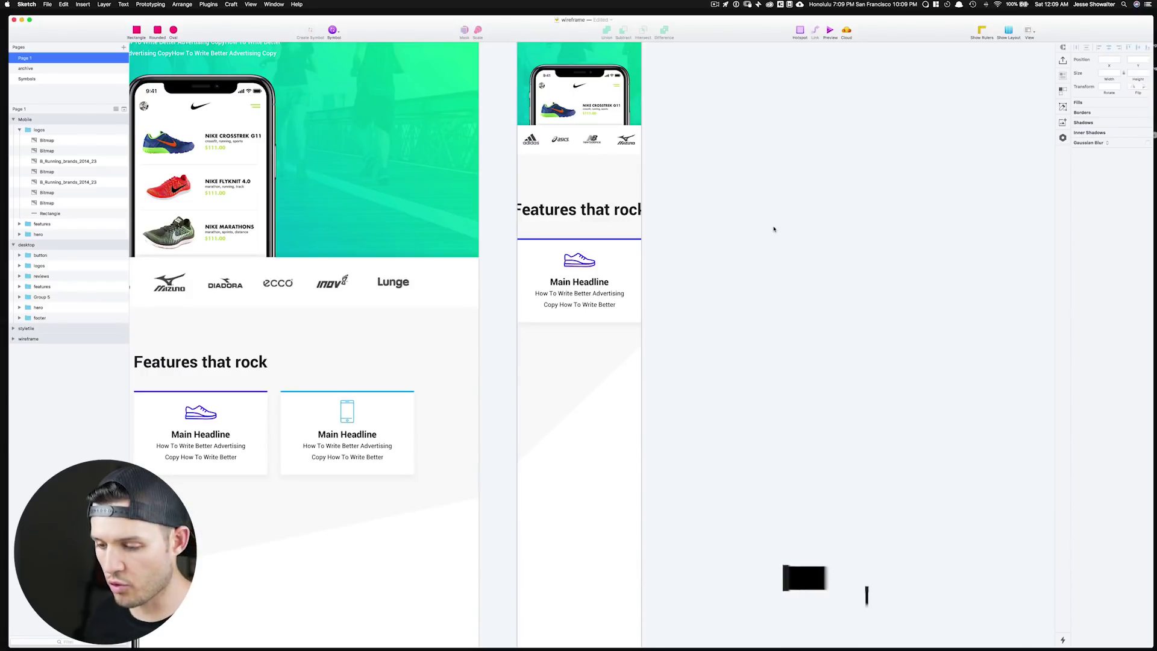
# Edit the points of the mobile features background so its lower edge is horizontal and sits well below the card.
pyautogui.click(600, 347)
pyautogui.doubleClick(600, 346)
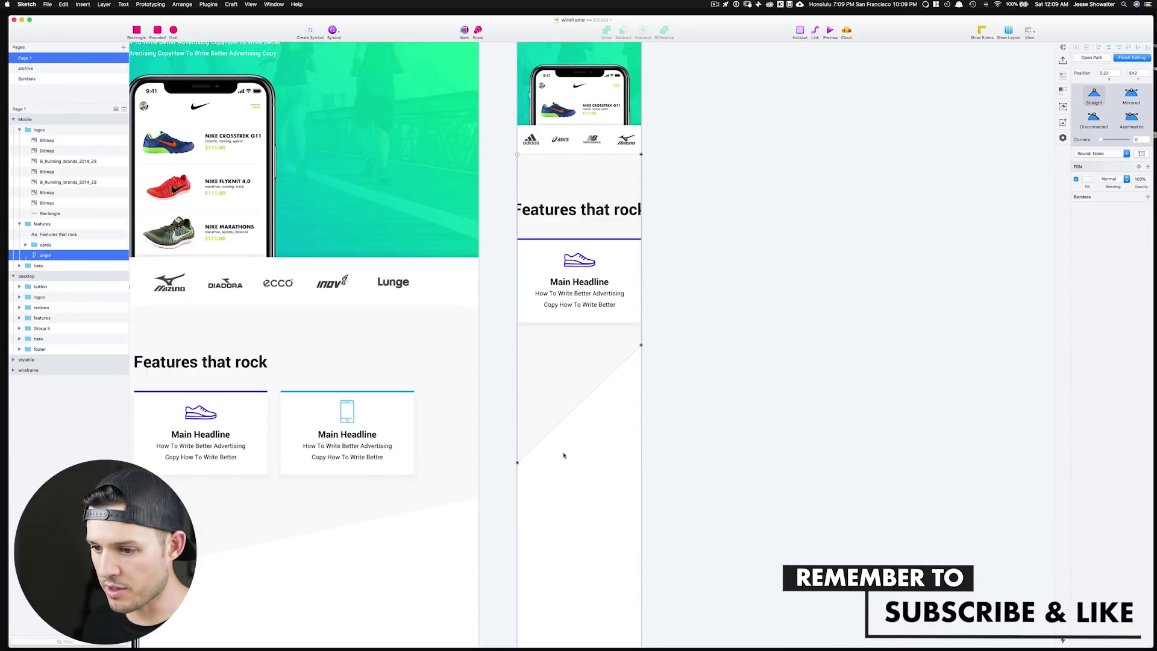
pyautogui.moveTo(517, 463); pyautogui.dragTo(528, 367)
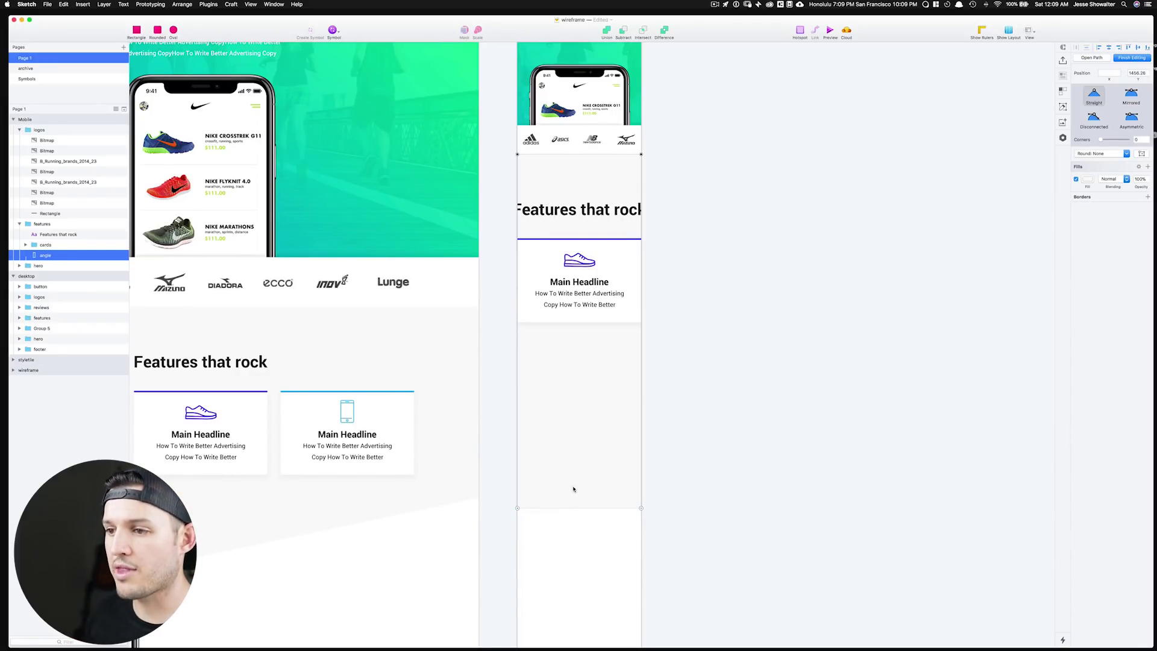
pyautogui.press('Escape')
pyautogui.press('Escape')
# Detach the mobile "Features that rock" heading from its shared text style, set its size to 30 and move it up.
pyautogui.click(604, 211)
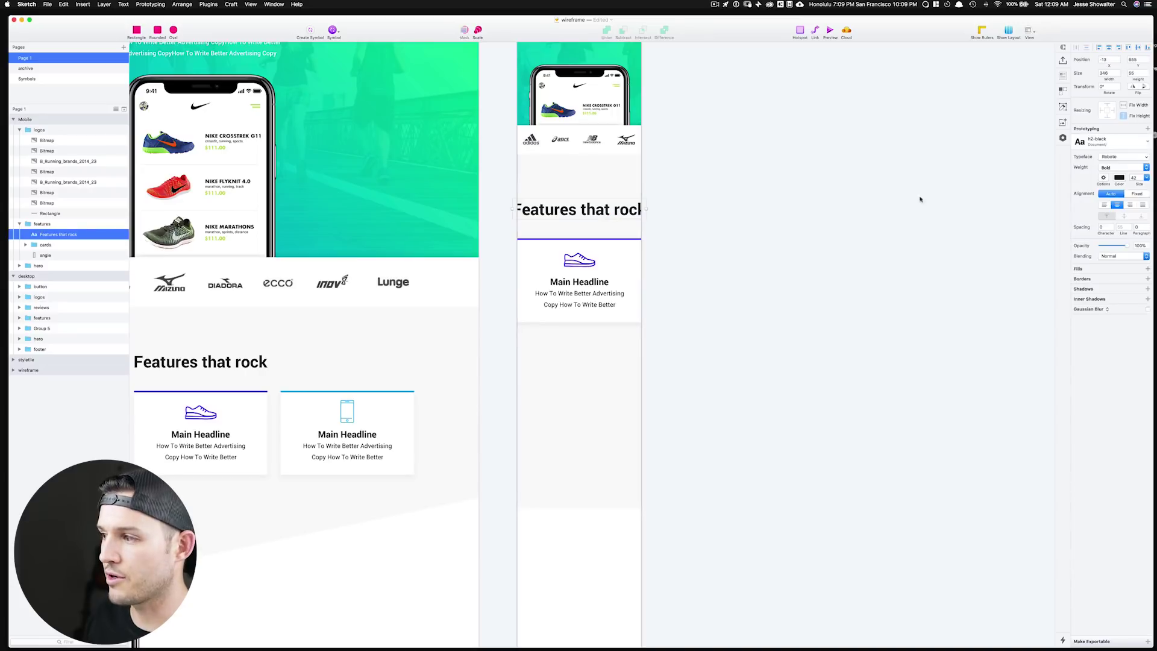
pyautogui.click(1124, 143)
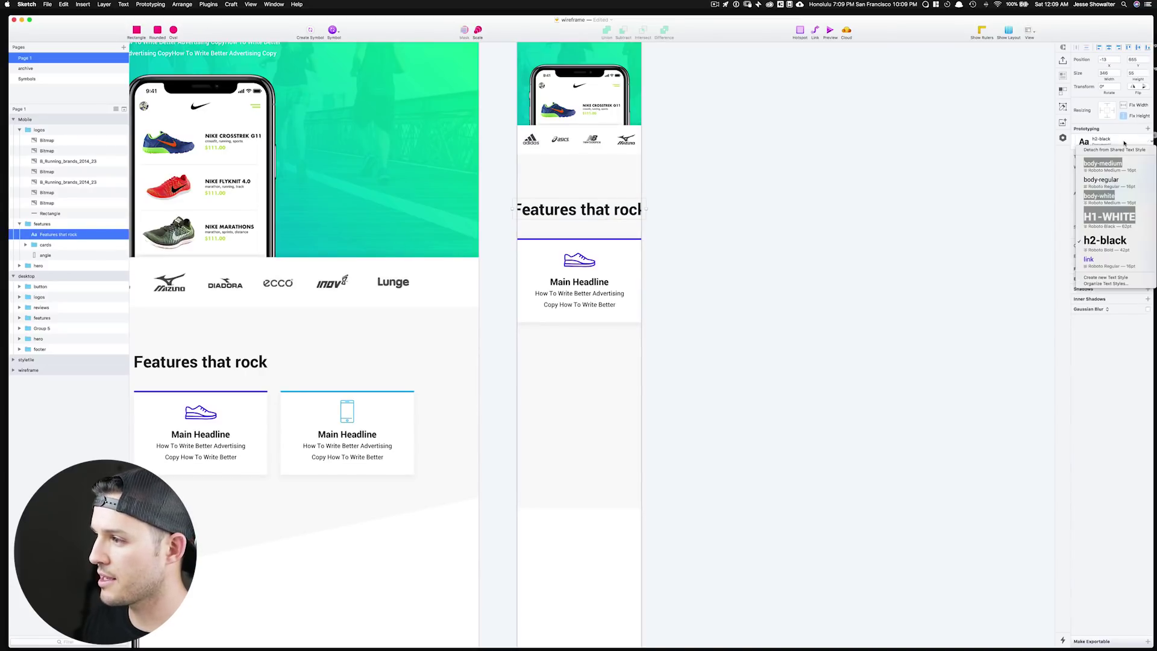
pyautogui.click(1115, 150)
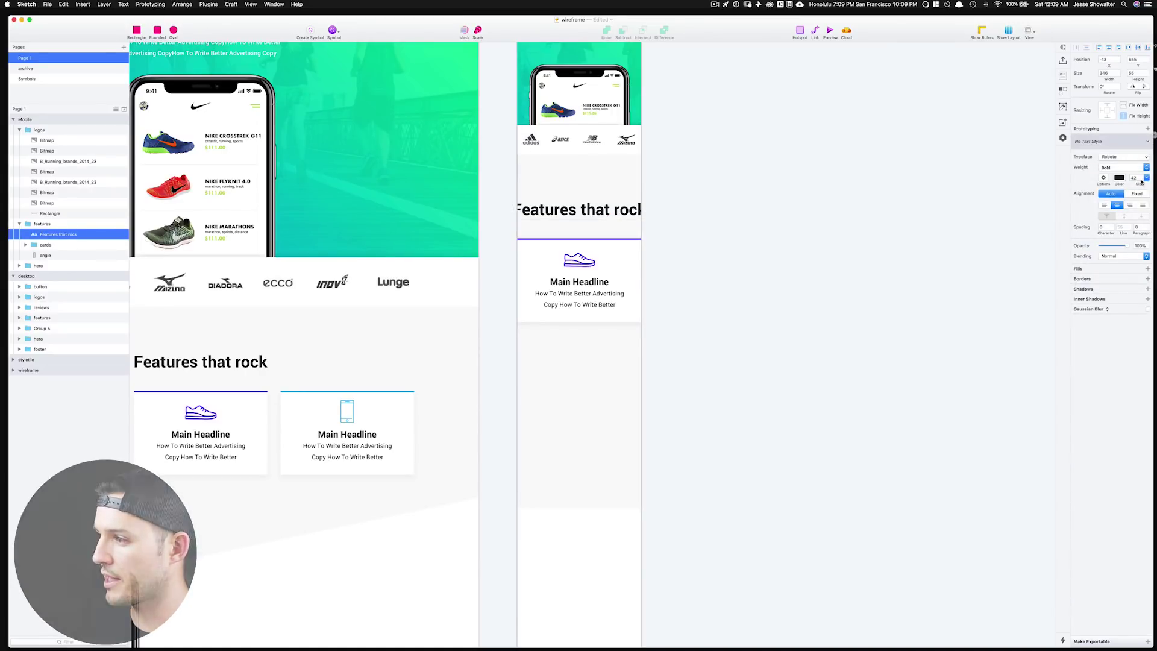
pyautogui.click(1139, 179)
pyautogui.press('Down')
pyautogui.press('Down')
pyautogui.press('Down')
pyautogui.press('Down')
pyautogui.press('Down')
pyautogui.press('Down')
pyautogui.press('Down')
pyautogui.press('Down')
pyautogui.press('Down')
pyautogui.press('Down')
pyautogui.press('Down')
pyautogui.press('Down')
pyautogui.moveTo(578, 211); pyautogui.dragTo(579, 179)
# Ungroup the mobile feature cards and name the individual card groups card1, card2 and card3.
pyautogui.click(45, 244)
pyautogui.press('super+shift+g')
pyautogui.click(45, 265)
pyautogui.doubleClick(46, 255)
pyautogui.write('card2')
pyautogui.doubleClick(45, 244)
pyautogui.write('card3')
# Centre the three feature cards on the mobile page and stack them vertically beneath the heading.
pyautogui.keyDown('shift'); pyautogui.click(46, 266); pyautogui.keyUp('shift')
pyautogui.click(1108, 47)
pyautogui.moveTo(606, 269); pyautogui.dragTo(607, 227)
pyautogui.moveTo(596, 298); pyautogui.dragTo(597, 356)
pyautogui.moveTo(597, 471); pyautogui.dragTo(596, 441)
# Narrow the backgrounds of the three stacked cards so they fit inside the Mobile artboard with side margins.
pyautogui.keyDown('shift'); pyautogui.click(597, 356); pyautogui.keyUp('shift')
pyautogui.hscroll(-1, 639, 250)
pyautogui.keyDown('shift'); pyautogui.click(630, 246); pyautogui.keyUp('shift')
pyautogui.moveTo(650, 334); pyautogui.dragTo(639, 338)
pyautogui.press('super+z')
pyautogui.keyDown('super'); pyautogui.click(634, 247); pyautogui.keyUp('super')
pyautogui.keyDown('shift'); pyautogui.keyDown('super'); pyautogui.click(633, 343); pyautogui.keyUp('super'); pyautogui.keyUp('shift')
pyautogui.click(759, 302)
# Review the mobile page from the hero down to the stacked feature cards.
pyautogui.hscroll(-2, 856, 145)
pyautogui.scroll(5, 856, 145)
pyautogui.click(553, 112)
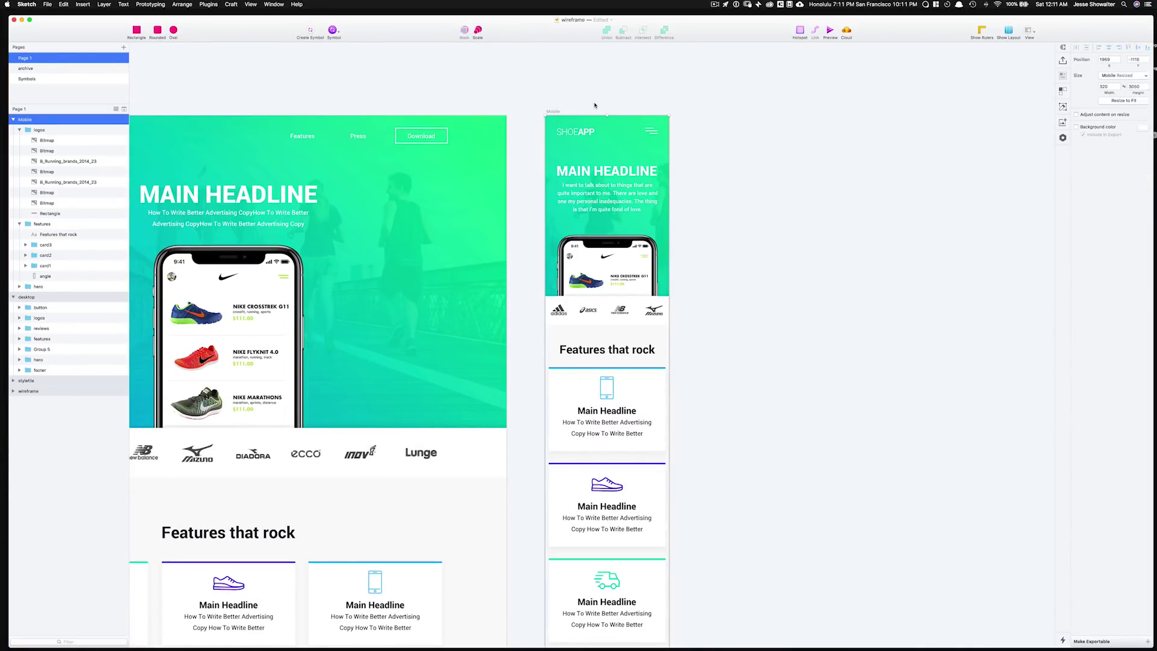
pyautogui.scroll(-8, 709, 475)
pyautogui.scroll(7, 709, 475)
pyautogui.scroll(-5, 730, 341)
pyautogui.click(731, 341)
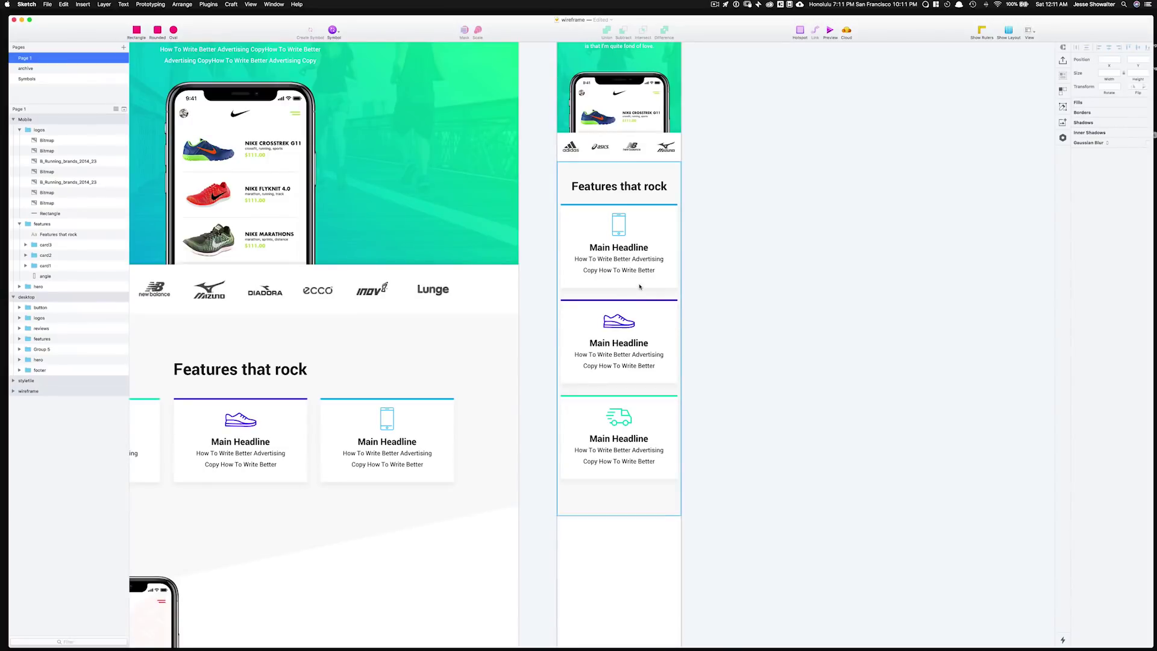
# Set the line spacing of the body copy in all three mobile feature cards to 22.
pyautogui.keyDown('super'); pyautogui.click(618, 264); pyautogui.keyUp('super')
pyautogui.keyDown('shift'); pyautogui.keyDown('super'); pyautogui.click(618, 359); pyautogui.keyUp('super'); pyautogui.keyUp('shift')
pyautogui.keyDown('shift'); pyautogui.keyDown('super'); pyautogui.click(618, 455); pyautogui.keyUp('super'); pyautogui.keyUp('shift')
pyautogui.click(1121, 226)
pyautogui.press('Down')
pyautogui.press('Down')
pyautogui.press('Down')
pyautogui.press('Down')
pyautogui.press('Down')
pyautogui.press('Down')
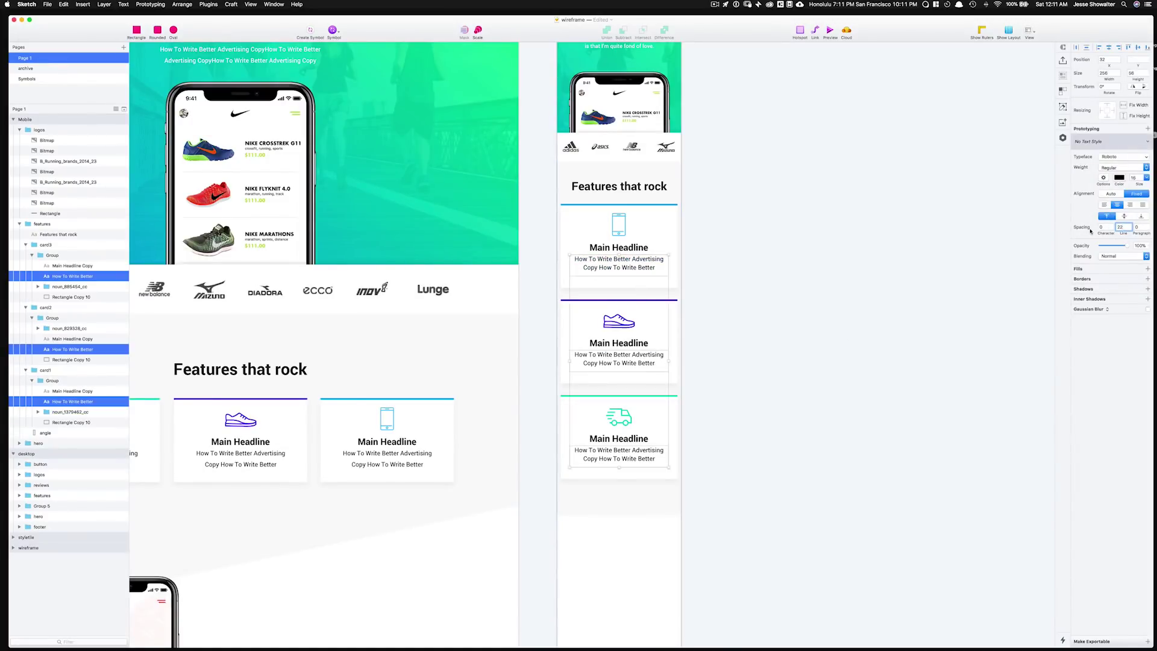
pyautogui.click(742, 374)
# Rename the desktop group holding the two phone mockups and the "Main Headline" text to contest.
pyautogui.scroll(-5, 742, 374)
pyautogui.press('super+minus')
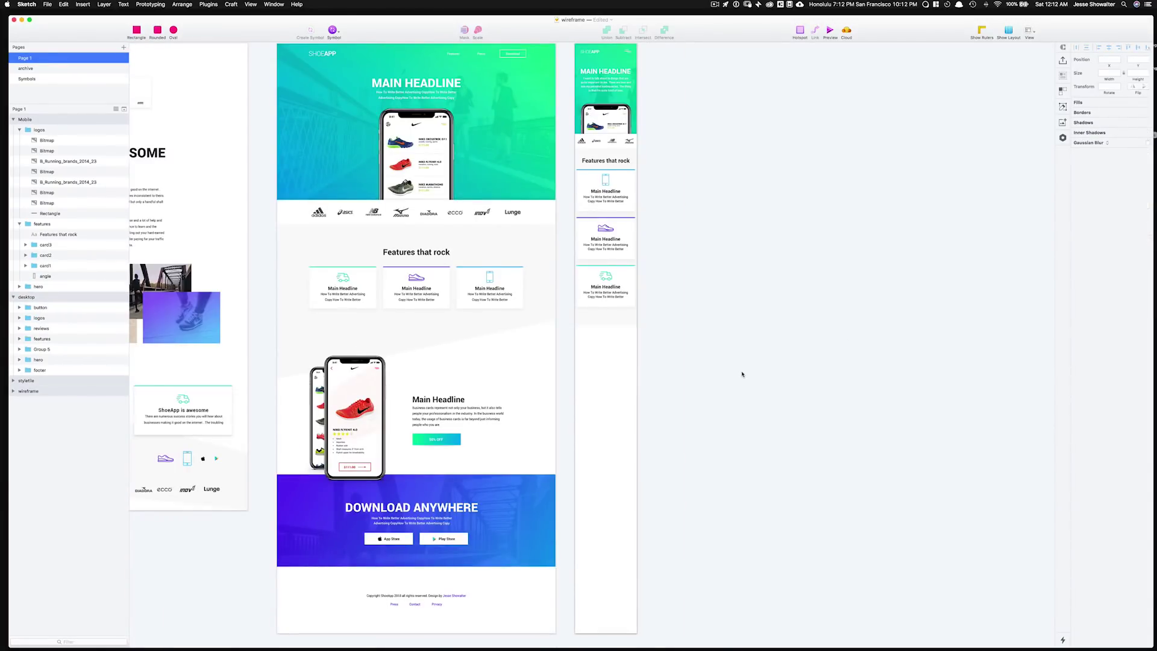
pyautogui.click(494, 414)
pyautogui.click(612, 313)
pyautogui.click(494, 414)
pyautogui.press('super+r')
pyautogui.write('contest')
# Copy the contest group into the Mobile artboard below the feature cards and scale its phone mockups down to fit.
pyautogui.click(499, 394)
pyautogui.moveTo(498, 394); pyautogui.dragTo(695, 395)
pyautogui.doubleClick(709, 386)
pyautogui.click(594, 406)
pyautogui.press('super+plus')
pyautogui.moveTo(678, 506); pyautogui.dragTo(640, 438)
pyautogui.moveTo(626, 392); pyautogui.dragTo(712, 336)
pyautogui.moveTo(739, 181); pyautogui.dragTo(723, 205)
# Place the contest headline and paragraph beneath the phone mockups and narrow their text boxes to the mobile width.
pyautogui.moveTo(715, 396); pyautogui.dragTo(656, 439)
pyautogui.doubleClick(656, 431)
pyautogui.moveTo(810, 424); pyautogui.dragTo(723, 398)
pyautogui.moveTo(747, 430); pyautogui.dragTo(721, 428)
pyautogui.scroll(5, 658, 491)
pyautogui.click(658, 490)
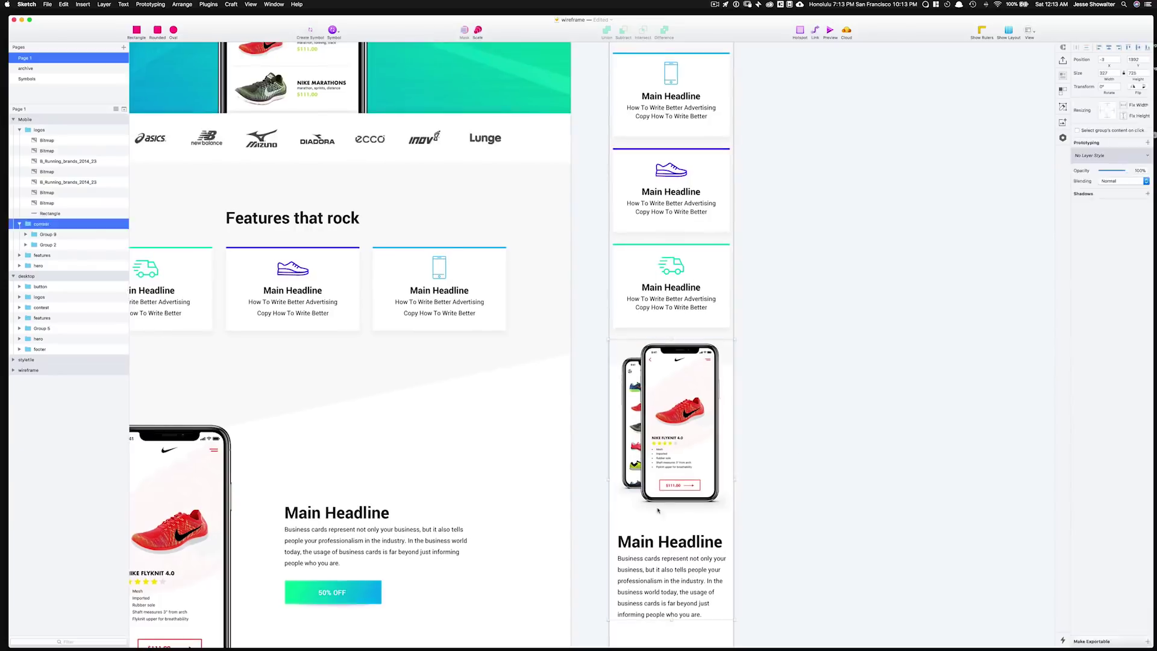
# Move the desktop 50% OFF button into the desktop contest group and paste a copy into the mobile contest group.
pyautogui.scroll(-2, 658, 491)
pyautogui.moveTo(40, 286); pyautogui.dragTo(41, 307)
pyautogui.press('super+c')
pyautogui.click(47, 244)
pyautogui.press('super+v')
# Adjust the vertical placement of the 50% OFF button and the contest section on the mobile page.
pyautogui.scroll(-3, 390, 258)
pyautogui.keyDown('shift'); pyautogui.click(687, 385); pyautogui.keyUp('shift')
pyautogui.hotkey('shift', 'Up')
pyautogui.press('super+minus')
pyautogui.keyDown('shift'); pyautogui.click(612, 325); pyautogui.keyUp('shift')
pyautogui.hotkey('shift', 'Down')
pyautogui.scroll(5, 715, 323)
pyautogui.click(770, 325)
# Move the mobile "Features that rock" heading up slightly to leave more space above the first card.
pyautogui.scroll(3, 770, 324)
pyautogui.click(616, 164)
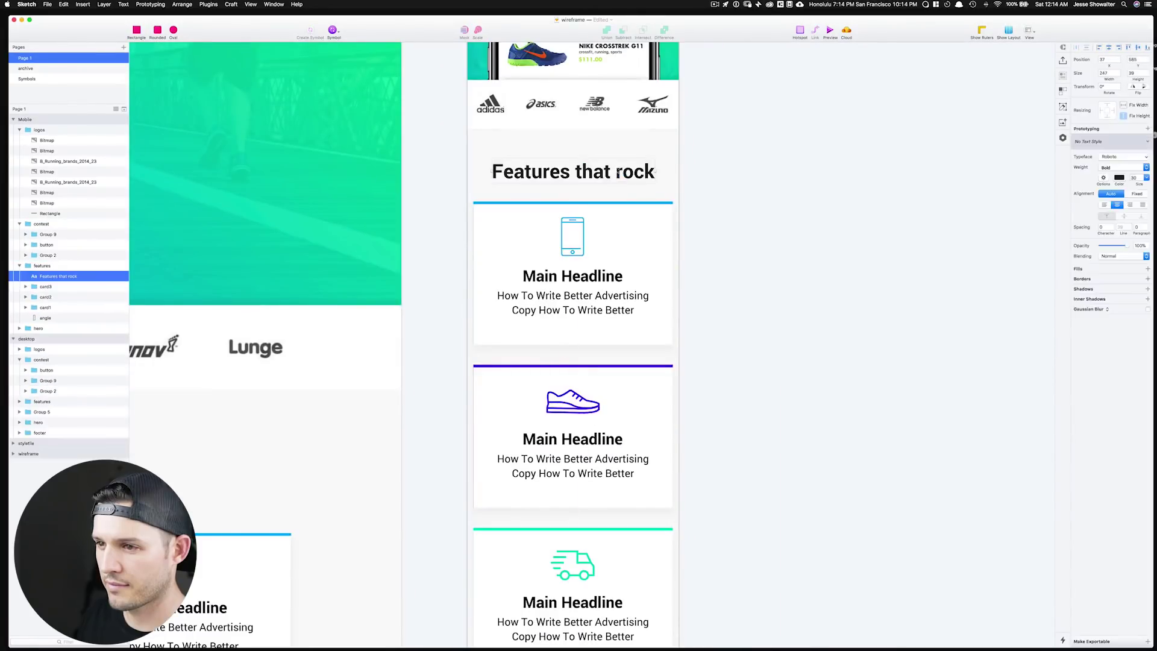
pyautogui.click(765, 349)
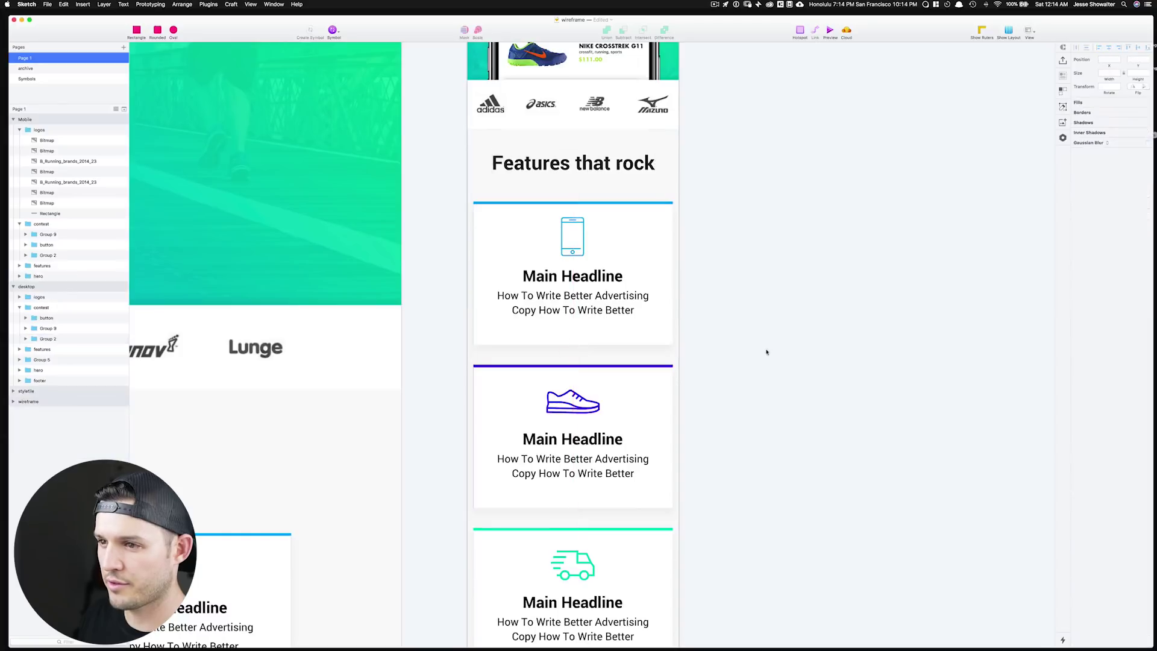
# Nudge the mobile contest section up slightly, closer to the last feature card.
pyautogui.scroll(-8, 765, 349)
pyautogui.scroll(-2, 776, 187)
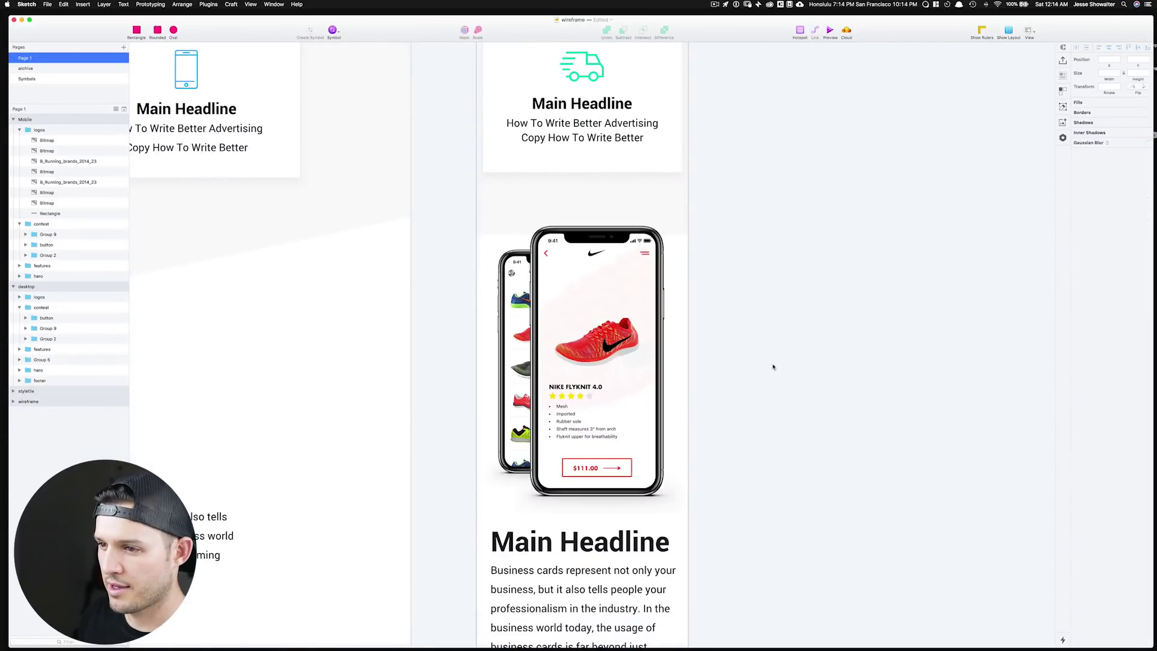
pyautogui.click(616, 338)
pyautogui.press('Up')
pyautogui.press('Up')
pyautogui.press('Up')
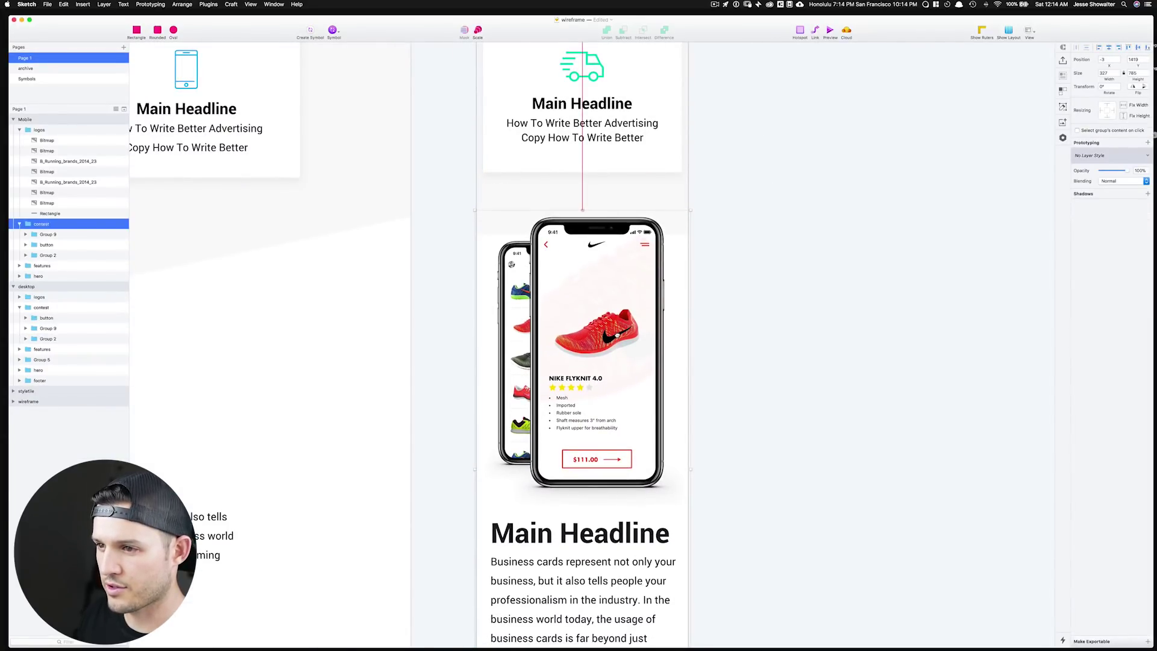
pyautogui.click(729, 375)
# Shift the mobile contest headline, paragraph and 50% OFF button down together, farther from the phone mockups.
pyautogui.scroll(-3, 762, 263)
pyautogui.click(618, 395)
pyautogui.keyDown('shift'); pyautogui.click(602, 458); pyautogui.keyUp('shift')
pyautogui.keyDown('shift'); pyautogui.click(593, 562); pyautogui.keyUp('shift')
pyautogui.hotkey('shift', 'Down')
pyautogui.hotkey('shift', 'Down')
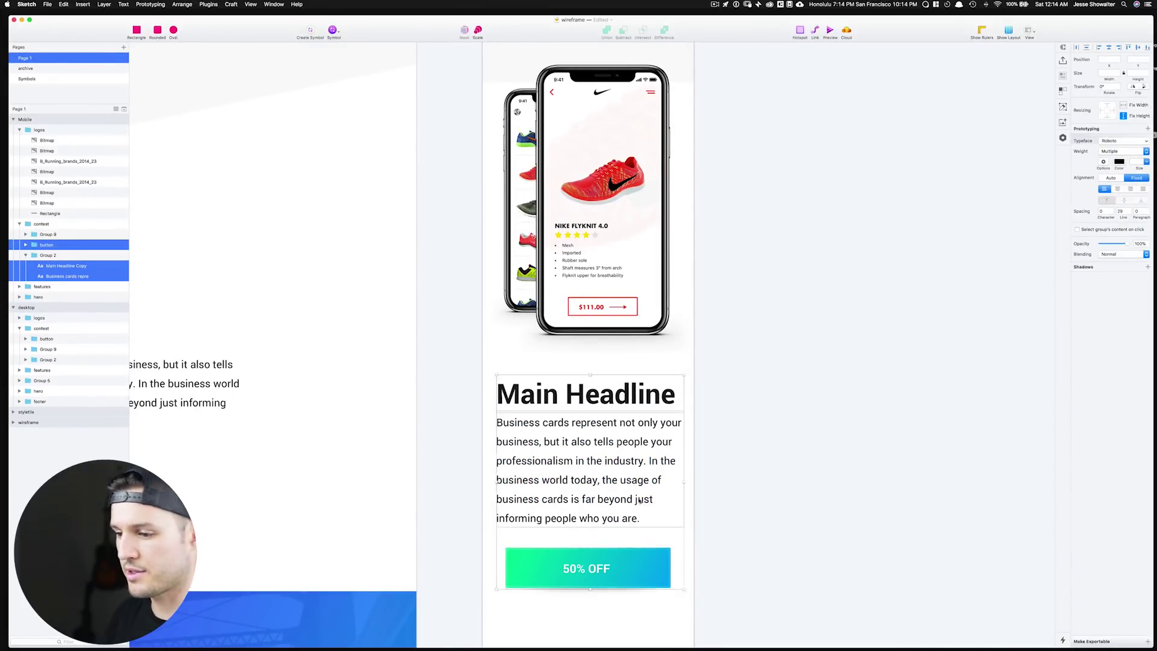
pyautogui.click(757, 524)
# Inspect the layers of the desktop "Download Anywhere" section, checking its texts, mask and background photo.
pyautogui.scroll(-3, 754, 422)
pyautogui.press('super+minus')
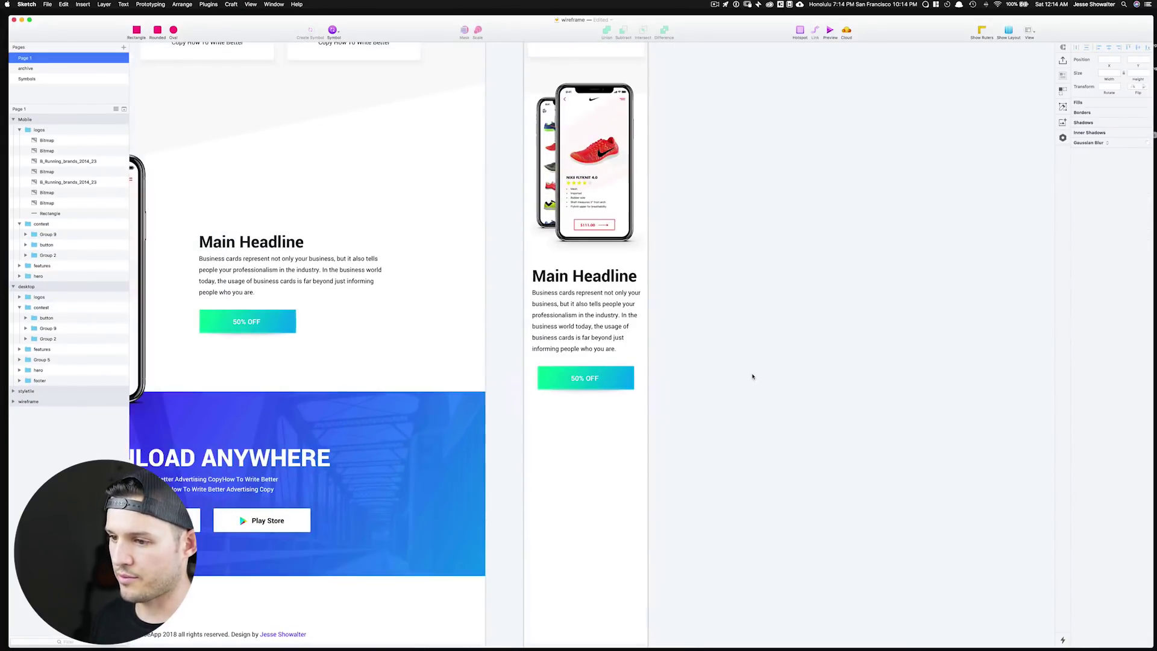
pyautogui.moveTo(718, 399); pyautogui.dragTo(862, 348)
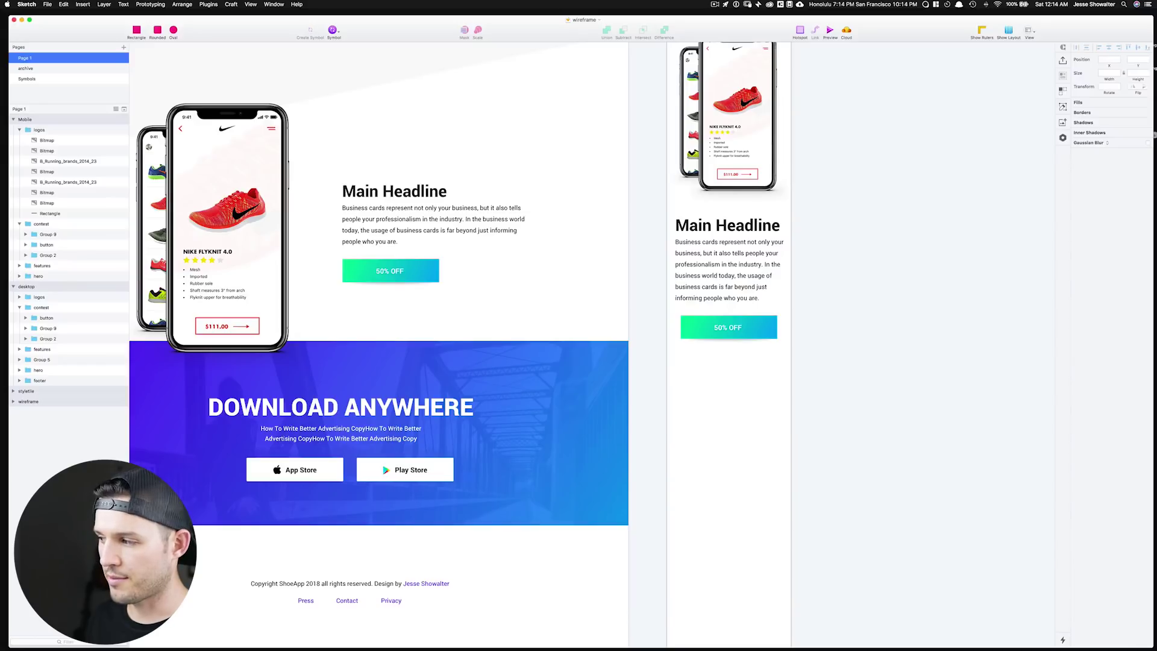
pyautogui.click(352, 407)
pyautogui.keyDown('shift'); pyautogui.click(356, 438); pyautogui.keyUp('shift')
pyautogui.click(492, 390)
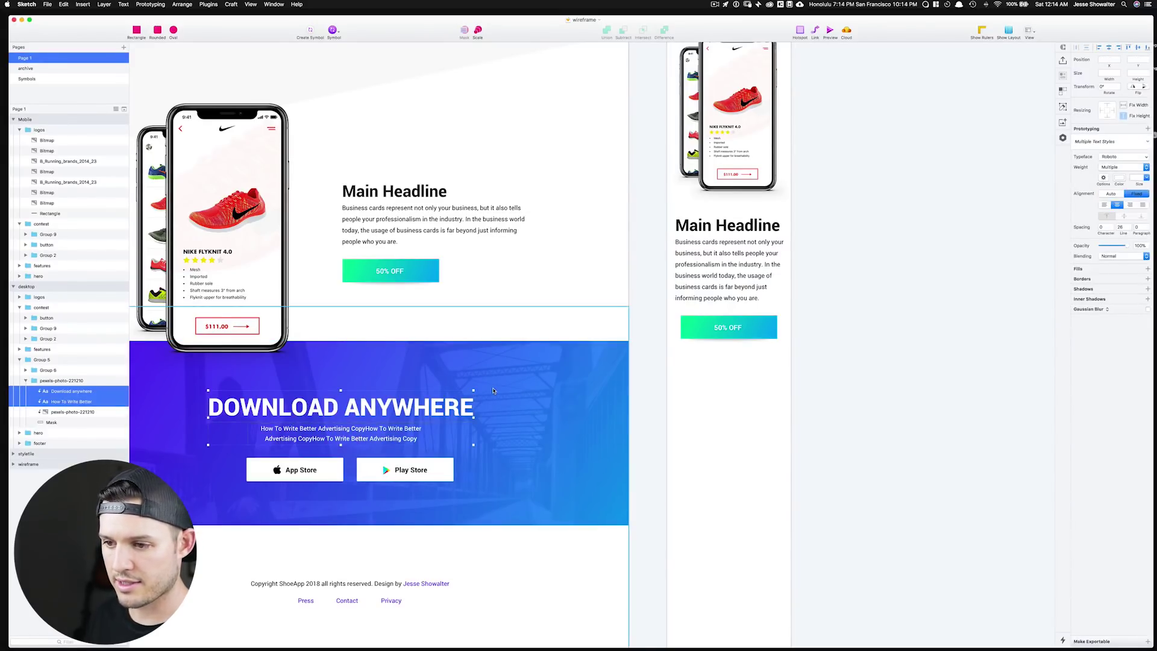
pyautogui.click(67, 422)
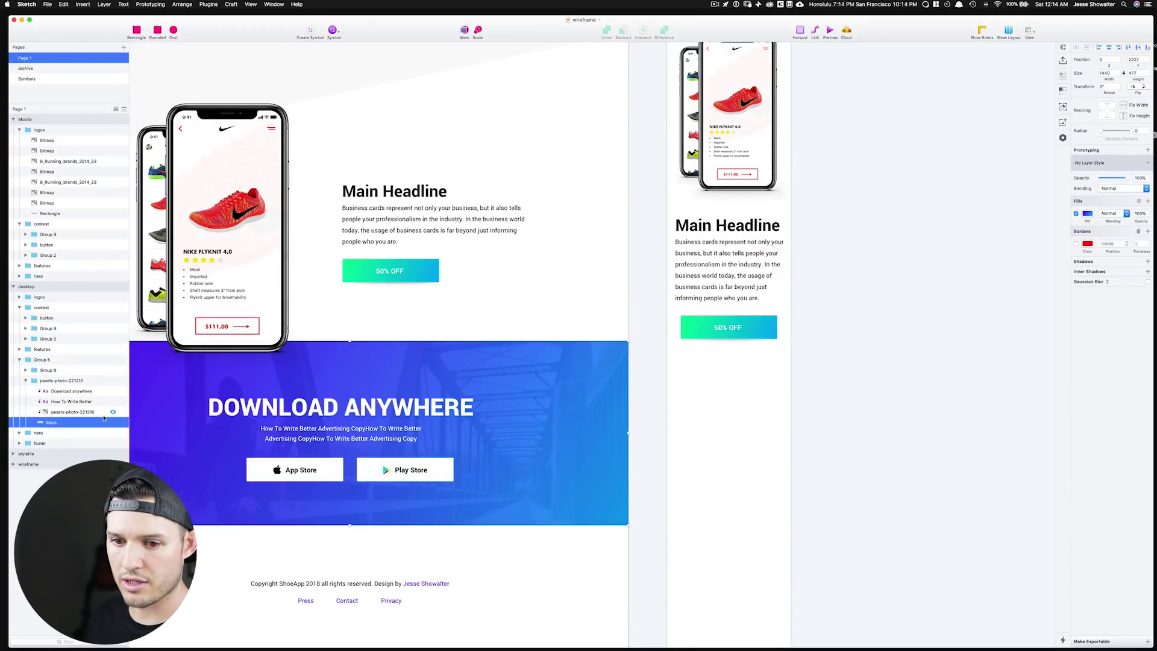
pyautogui.click(112, 413)
pyautogui.click(112, 413)
# Group the download section's background photo with its mask and name the group bg.
pyautogui.click(70, 412)
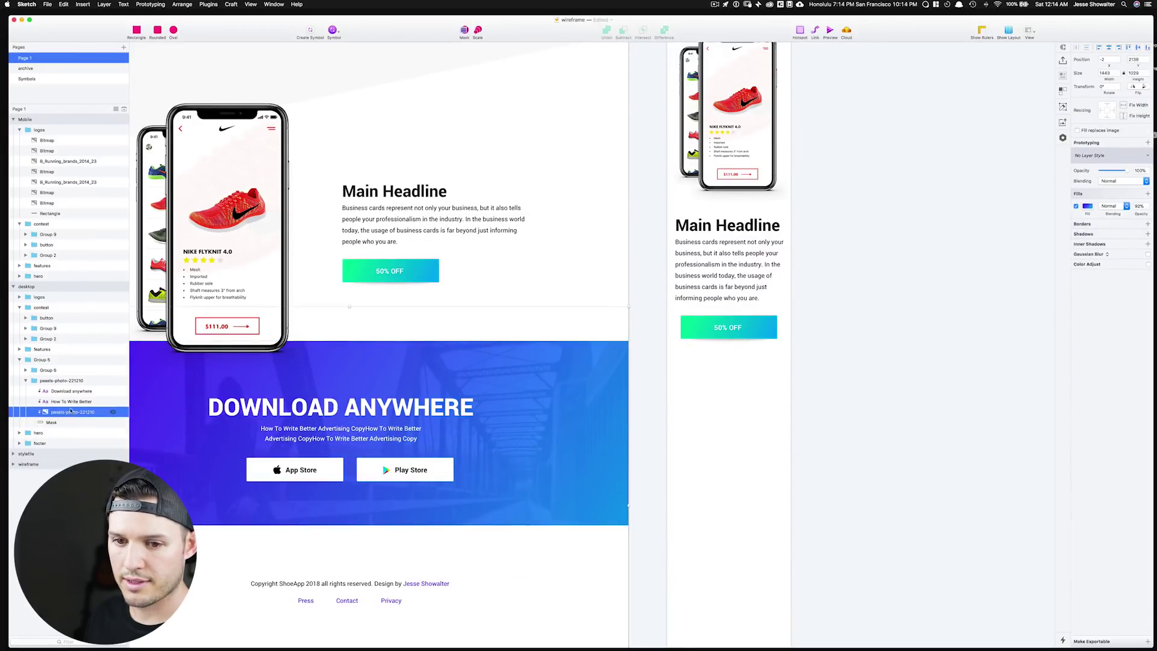
pyautogui.keyDown('shift'); pyautogui.click(59, 422); pyautogui.keyUp('shift')
pyautogui.press('super+g')
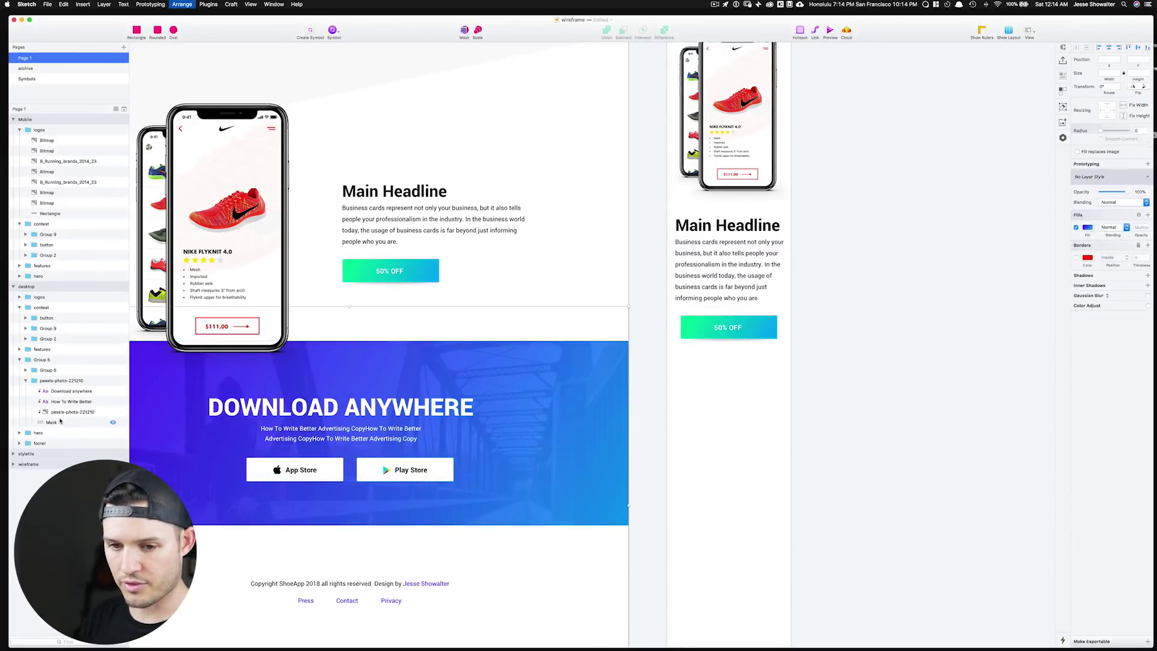
pyautogui.doubleClick(60, 416)
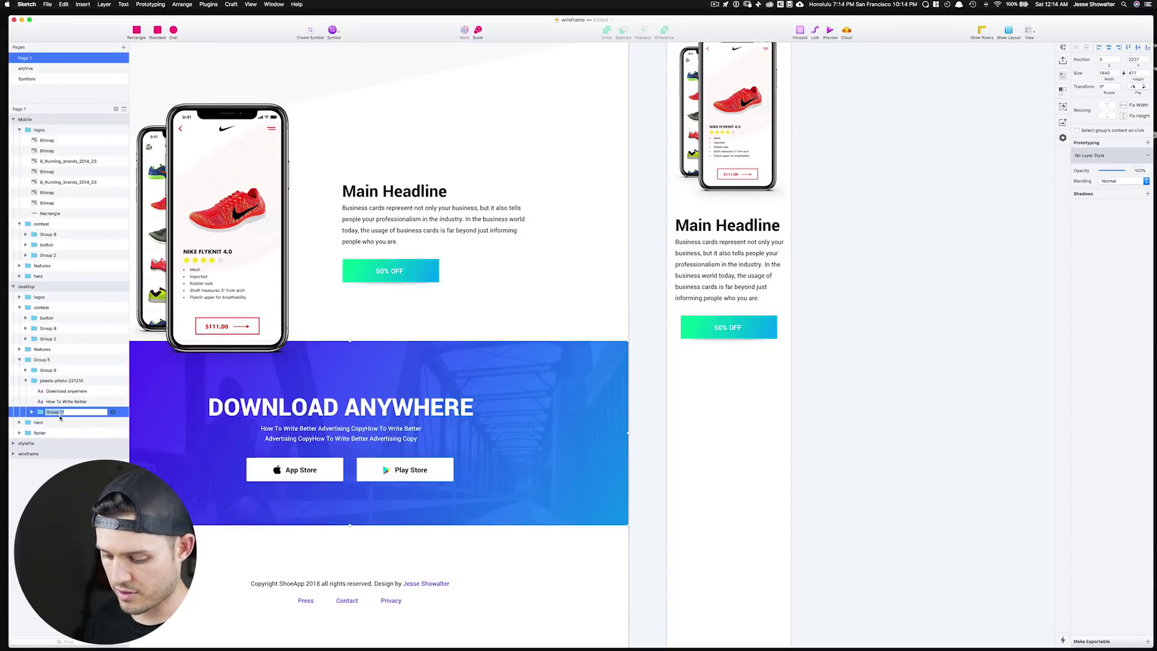
pyautogui.write('bg')
pyautogui.press('Return')
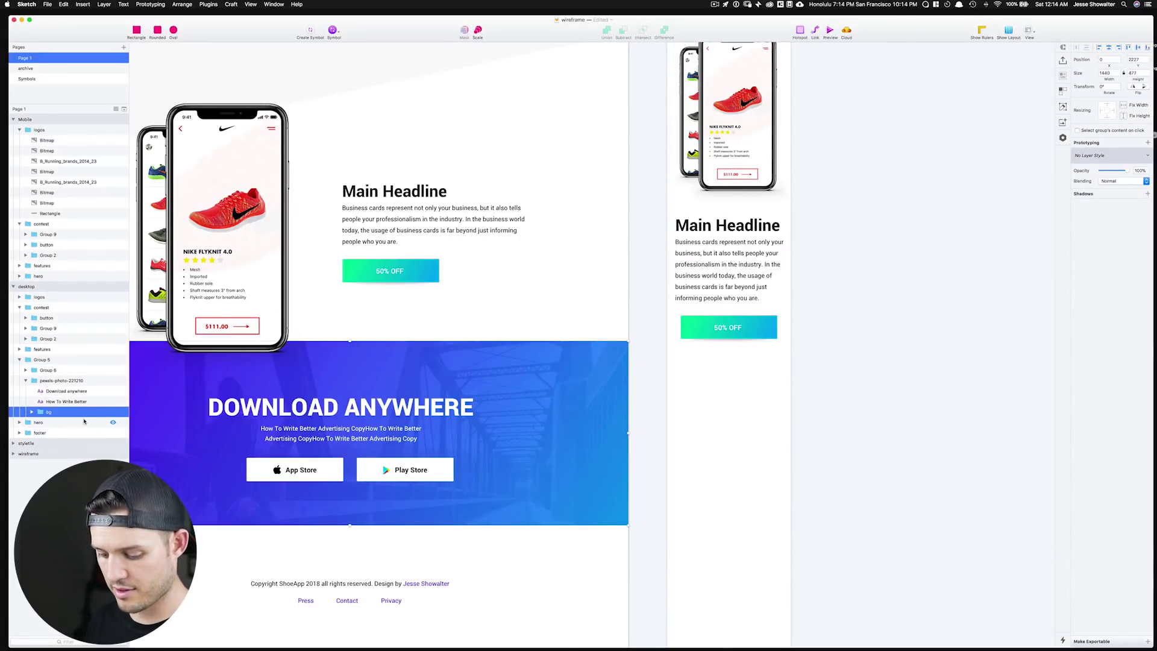
# Paste a copy of the bg group into the Mobile artboard and place it about 75 below the 50% OFF button.
pyautogui.click(760, 330)
pyautogui.press('super+v')
pyautogui.moveTo(760, 329); pyautogui.dragTo(746, 485)
pyautogui.press('alt')
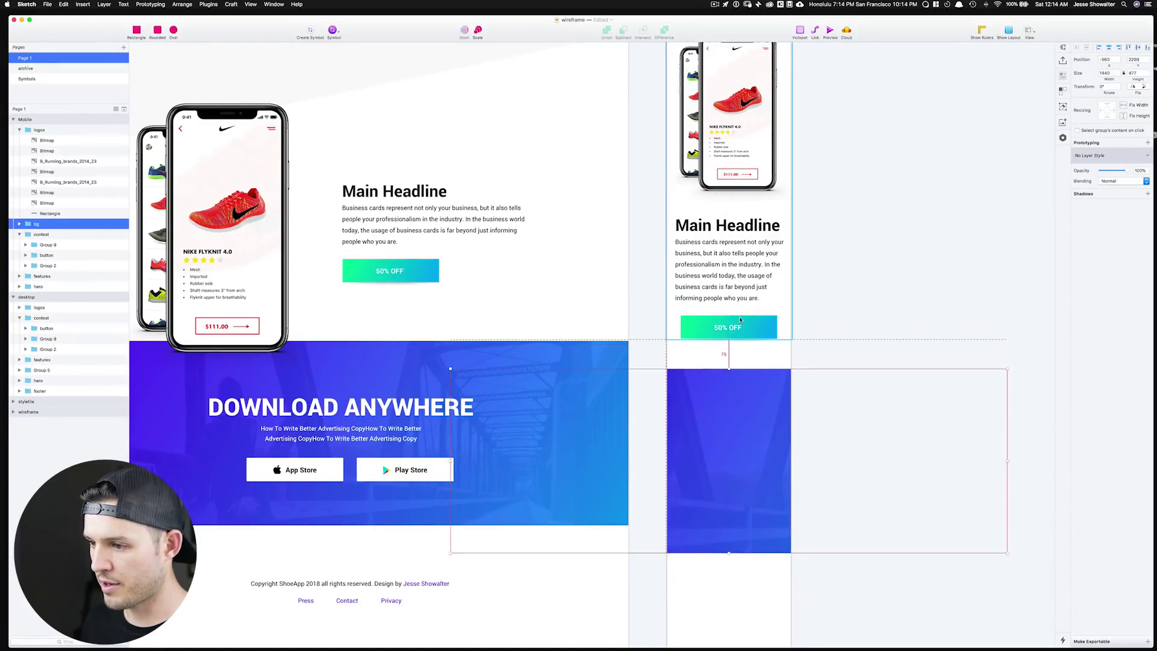
# Narrow the mask of the mobile bg group to about 328 so it just covers the artboard's width.
pyautogui.doubleClick(761, 395)
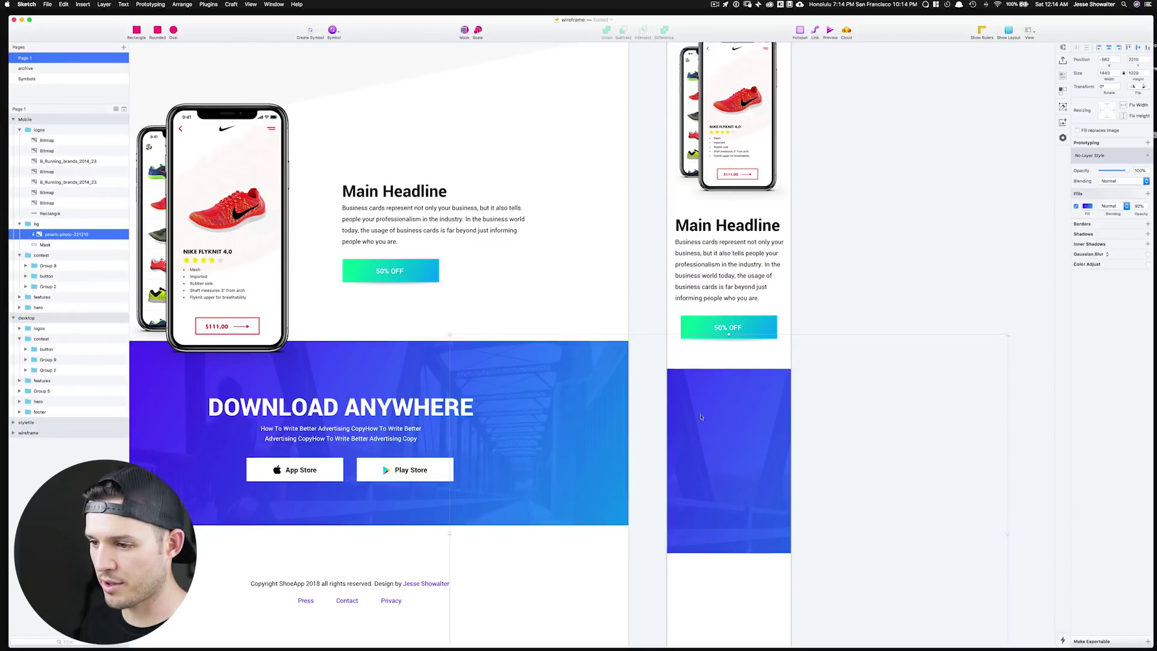
pyautogui.click(46, 245)
pyautogui.moveTo(1008, 466); pyautogui.dragTo(580, 474)
# Scale the mobile background photo down to about 427 wide and shorten the mask to the photo's height.
pyautogui.click(65, 234)
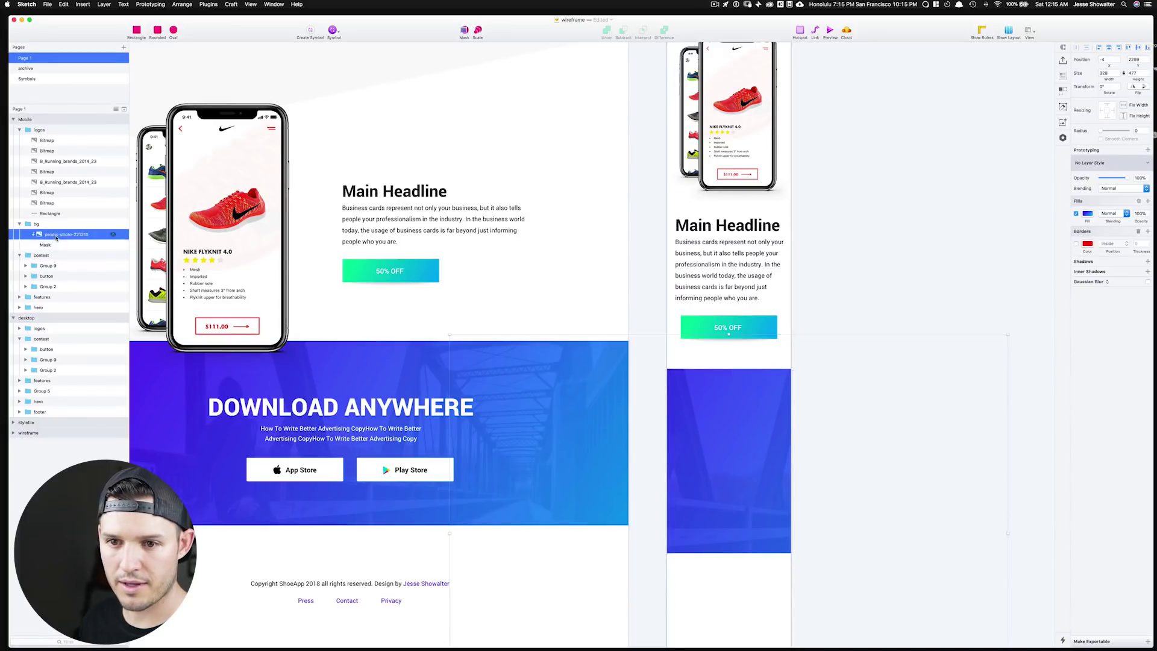
pyautogui.press('super+minus')
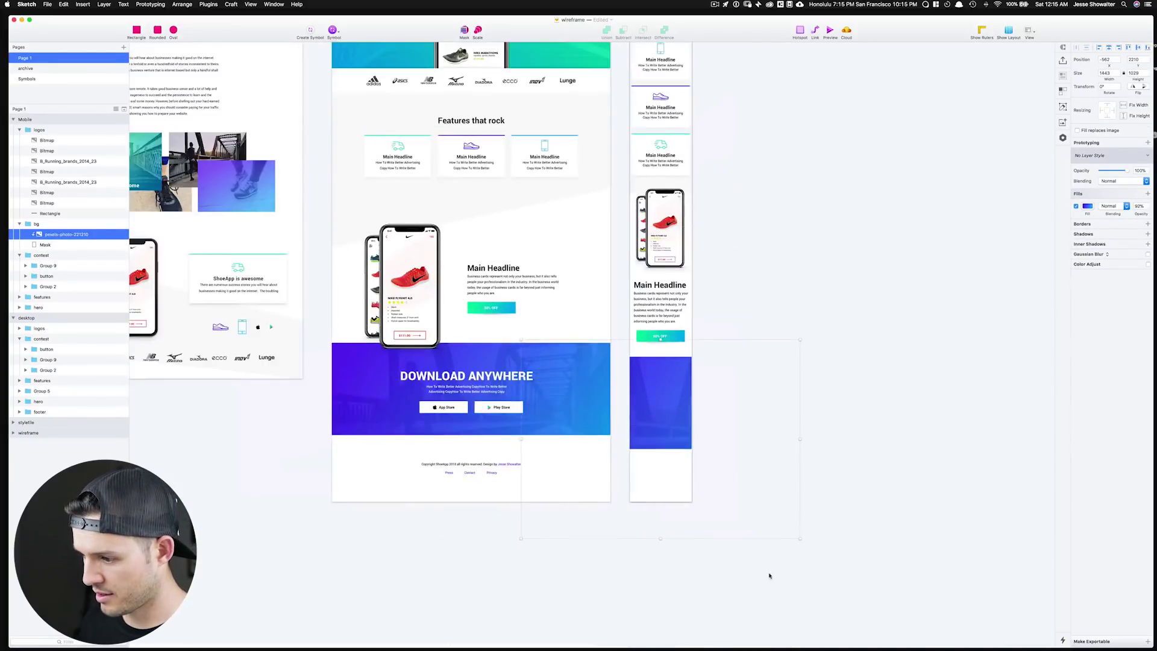
pyautogui.moveTo(800, 538); pyautogui.dragTo(657, 355)
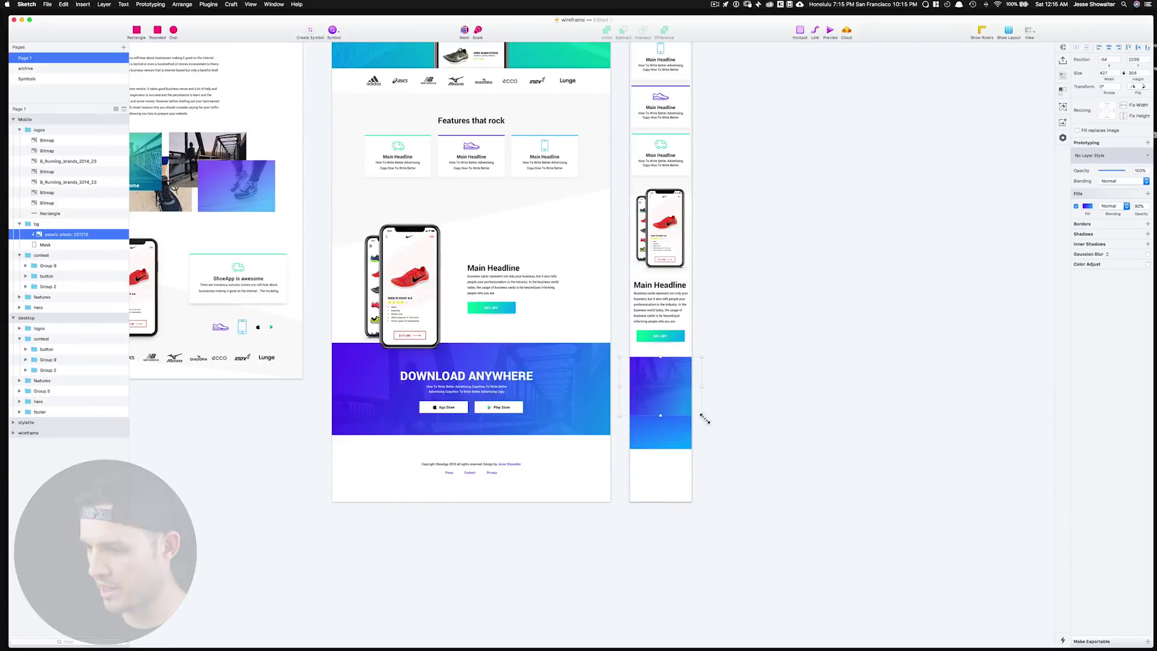
pyautogui.moveTo(661, 448); pyautogui.dragTo(661, 415)
# Copy the "Download Anywhere" heading, subheading and store buttons from the desktop page onto the mobile download background.
pyautogui.moveTo(395, 364); pyautogui.dragTo(536, 416)
pyautogui.press('super+c')
pyautogui.press('super+v')
pyautogui.scroll(6, 704, 396)
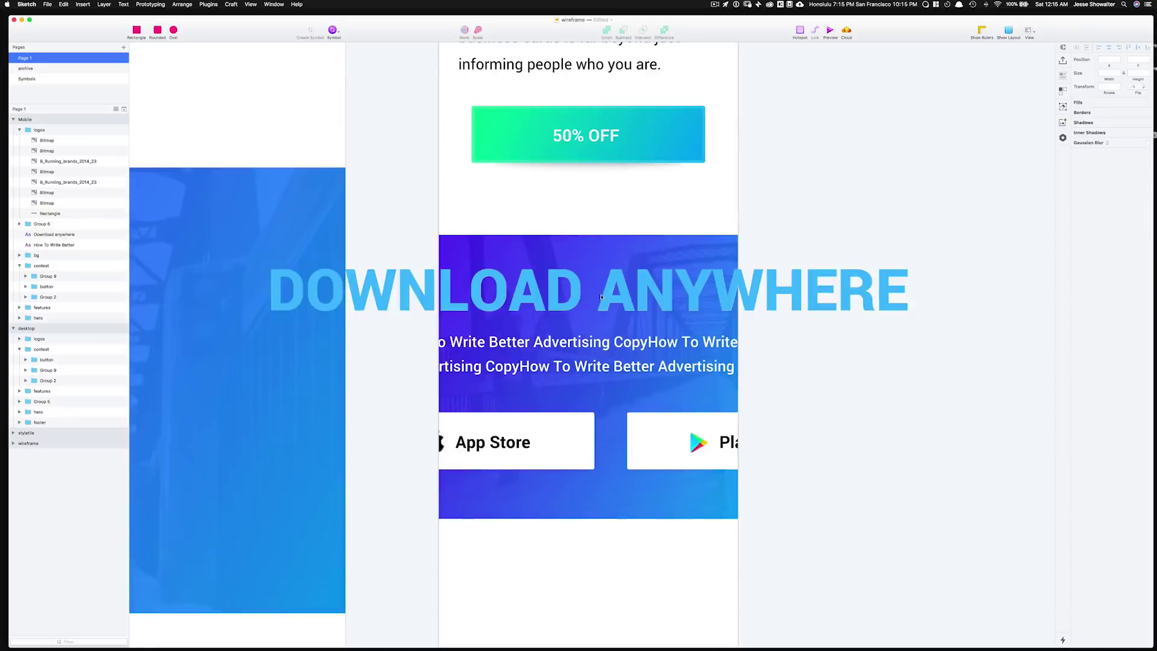
# Set the mobile DOWNLOAD ANYWHERE heading to size 32 and break it into two lines.
pyautogui.click(588, 289)
pyautogui.click(1135, 177)
pyautogui.write('32')
pyautogui.doubleClick(589, 300)
pyautogui.press('Return')
pyautogui.press('super+minus')
pyautogui.scroll(8, 734, 261)
# Create a text style named "rresponsive-body" from the mobile body paragraph.
pyautogui.doubleClick(581, 225)
pyautogui.click(1110, 141)
pyautogui.click(1109, 159)
pyautogui.write('rresponsive-body')
pyautogui.click(775, 439)
# Apply the rresponsive-body text style to the subheading under DOWNLOAD ANYWHERE on the mobile artboard.
pyautogui.scroll(-4, 774, 439)
pyautogui.doubleClick(560, 510)
pyautogui.click(1110, 141)
pyautogui.click(1109, 159)
pyautogui.click(1132, 224)
pyautogui.click(854, 324)
# Stack the App Store and Play Store buttons vertically below the mobile download subheading.
pyautogui.scroll(-4, 854, 325)
pyautogui.click(568, 460)
pyautogui.doubleClick(561, 521)
pyautogui.click(45, 276)
pyautogui.moveTo(558, 532); pyautogui.dragTo(558, 598)
pyautogui.click(66, 265)
pyautogui.scroll(-5, 663, 422)
pyautogui.moveTo(674, 356); pyautogui.dragTo(579, 355)
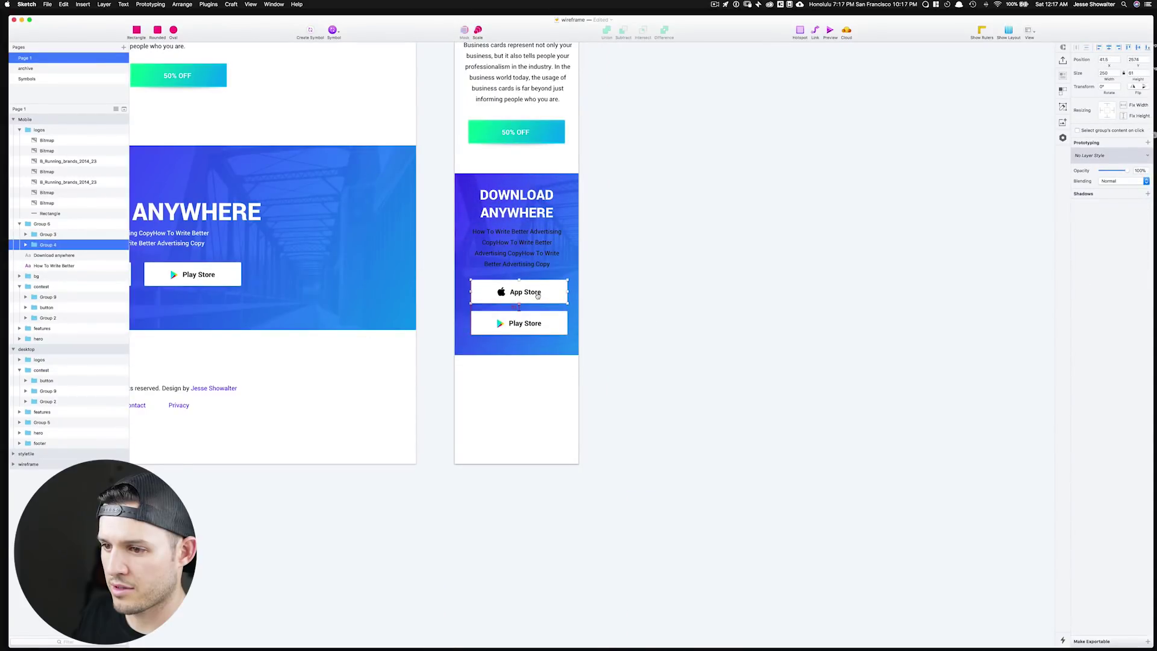
# Nudge the mobile App Store and Play Store buttons down together to widen the gap below the subheading.
pyautogui.click(546, 302)
pyautogui.keyDown('shift'); pyautogui.click(531, 324); pyautogui.keyUp('shift')
pyautogui.press('Down')
pyautogui.press('Down')
pyautogui.press('Down')
pyautogui.press('Down')
pyautogui.press('Down')
pyautogui.press('Down')
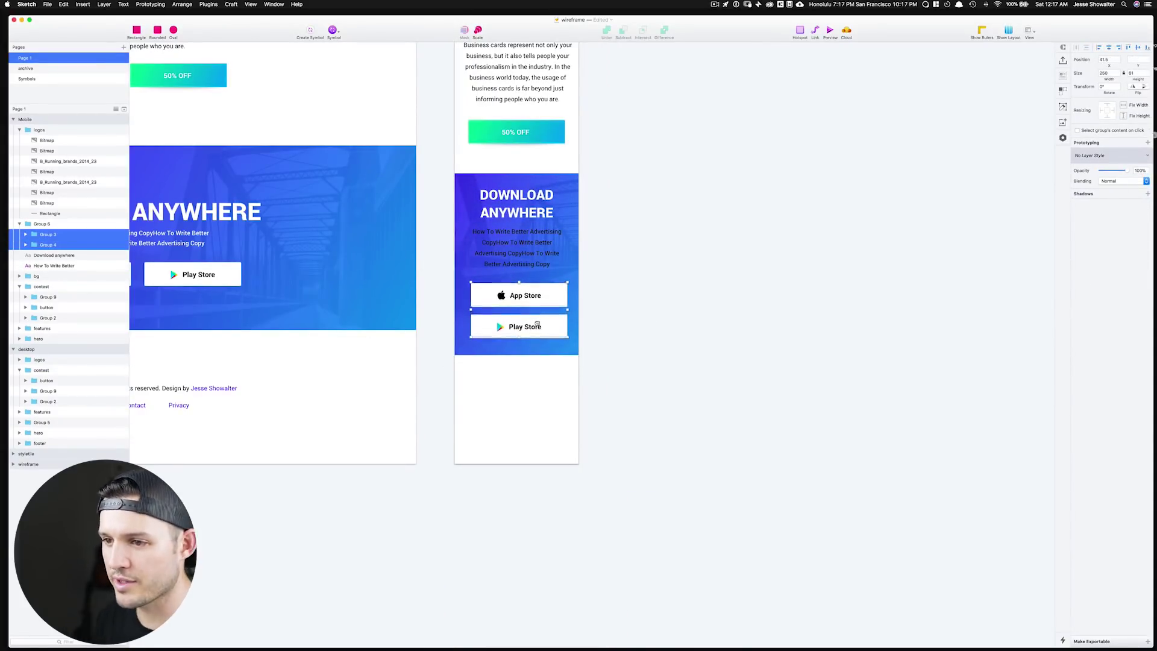
# Change the mobile download subheading's text color to white (FFFFFF).
pyautogui.click(536, 257)
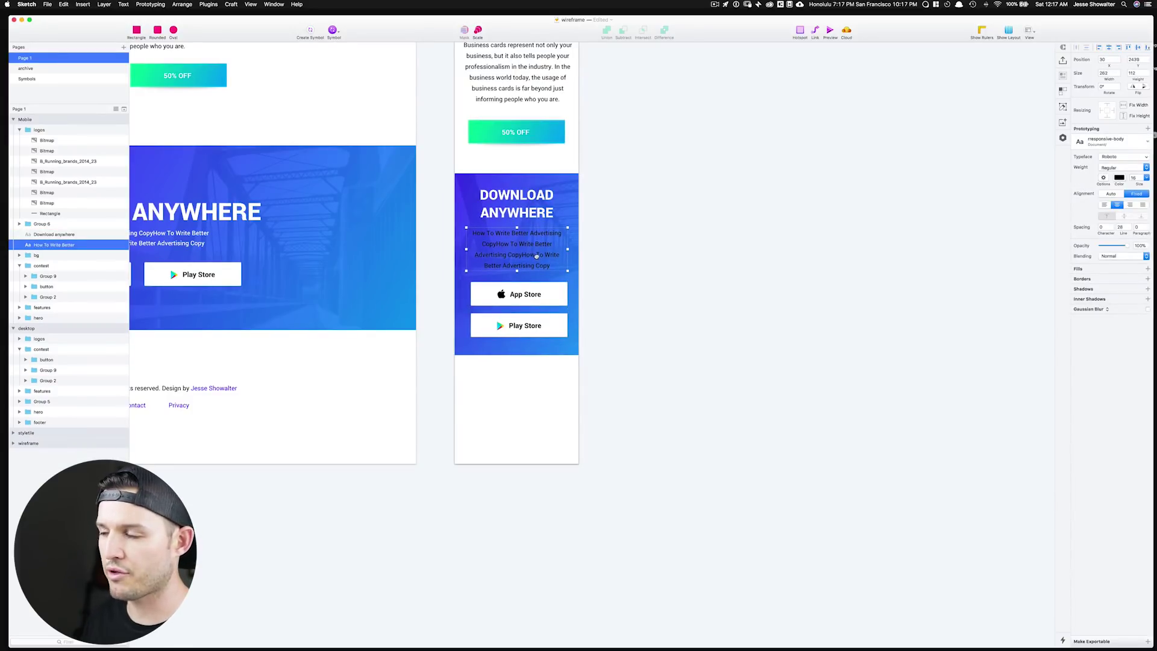
pyautogui.click(1120, 179)
pyautogui.moveTo(1121, 232); pyautogui.dragTo(1003, 155)
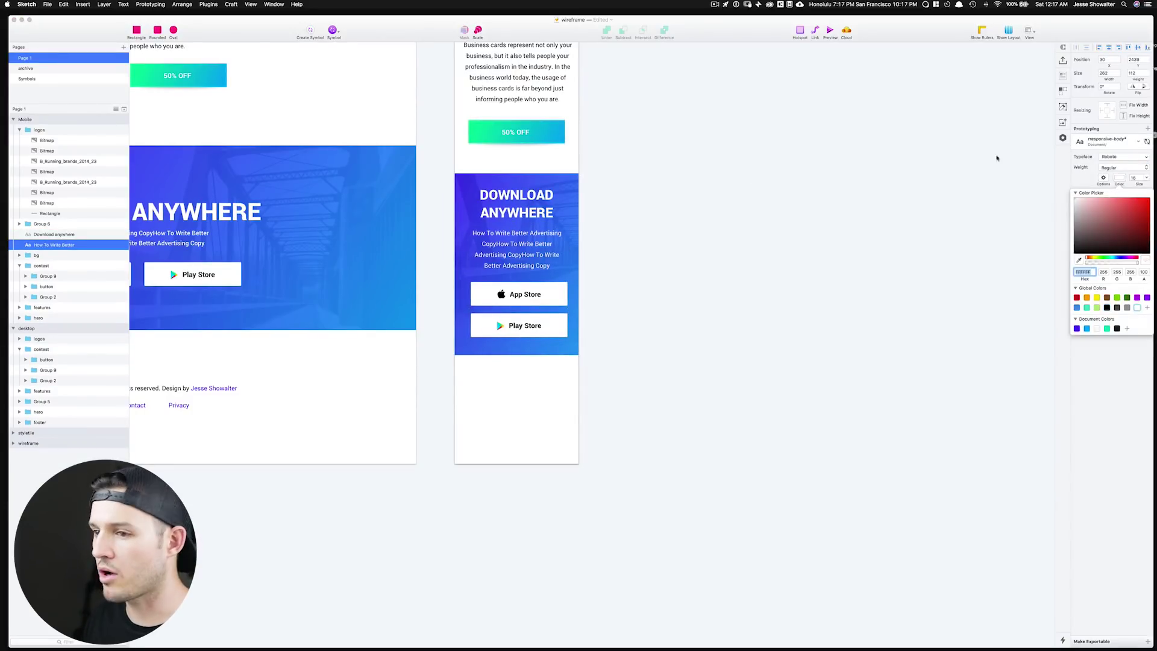
pyautogui.click(902, 203)
pyautogui.scroll(15, 711, 251)
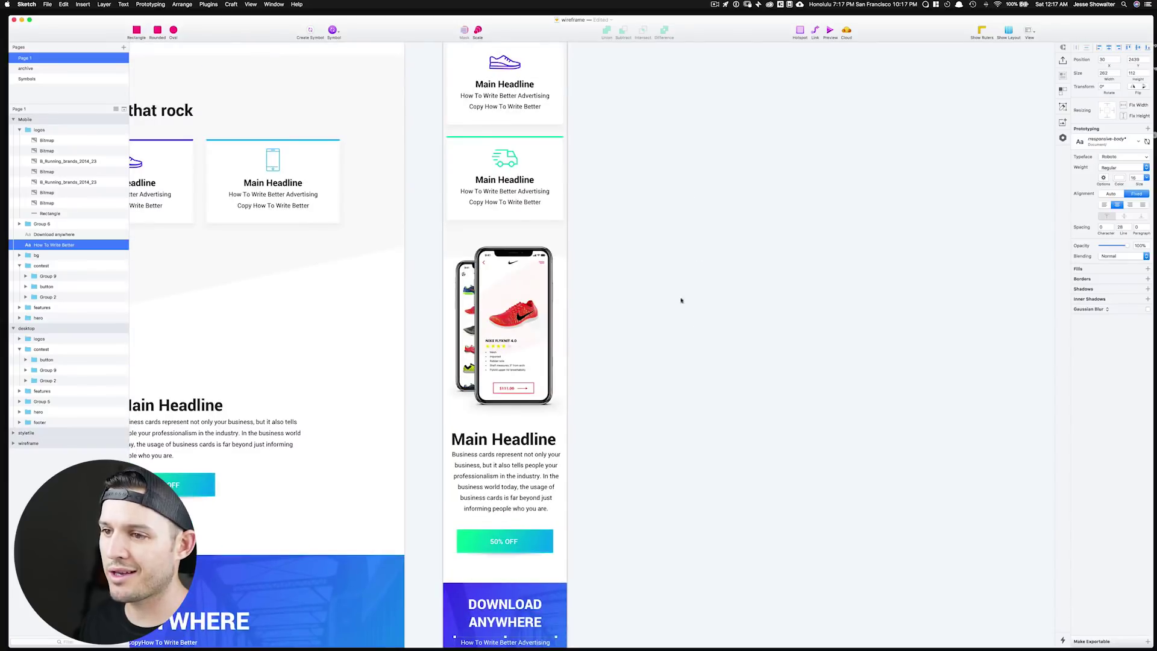
pyautogui.click(666, 364)
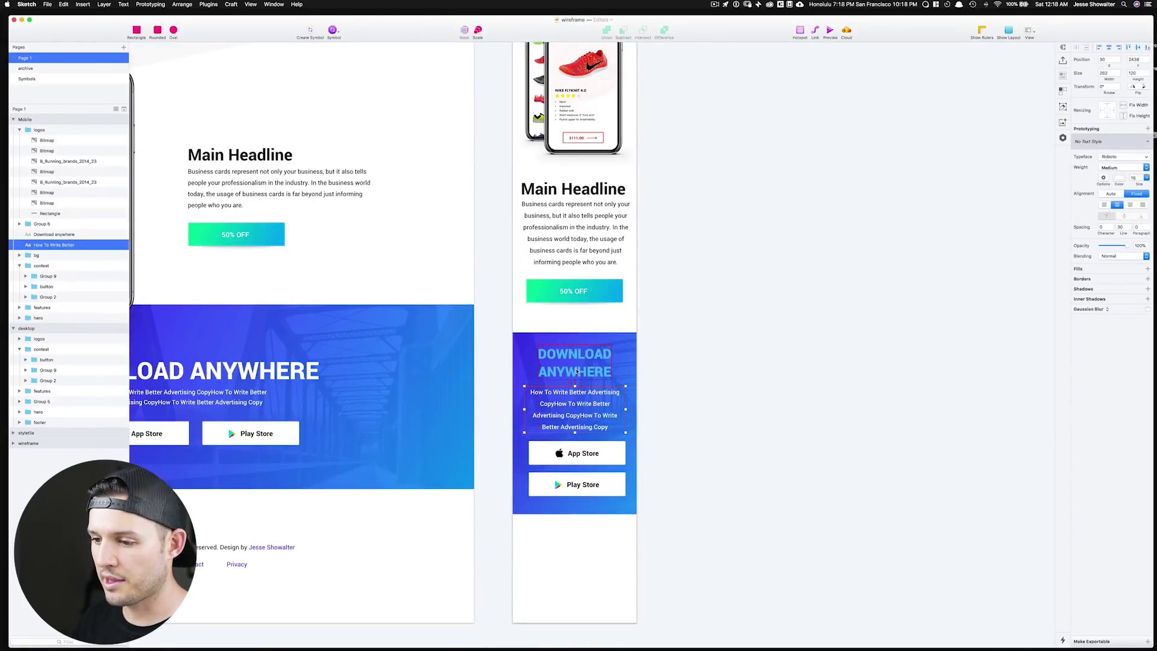
# Nudge the mobile download subheading up 4 px toward its heading.
pyautogui.hotkey('alt', 'Up')
pyautogui.hotkey('alt', 'Up')
pyautogui.hotkey('alt', 'Up')
pyautogui.hotkey('alt', 'Up')
pyautogui.click(668, 367)
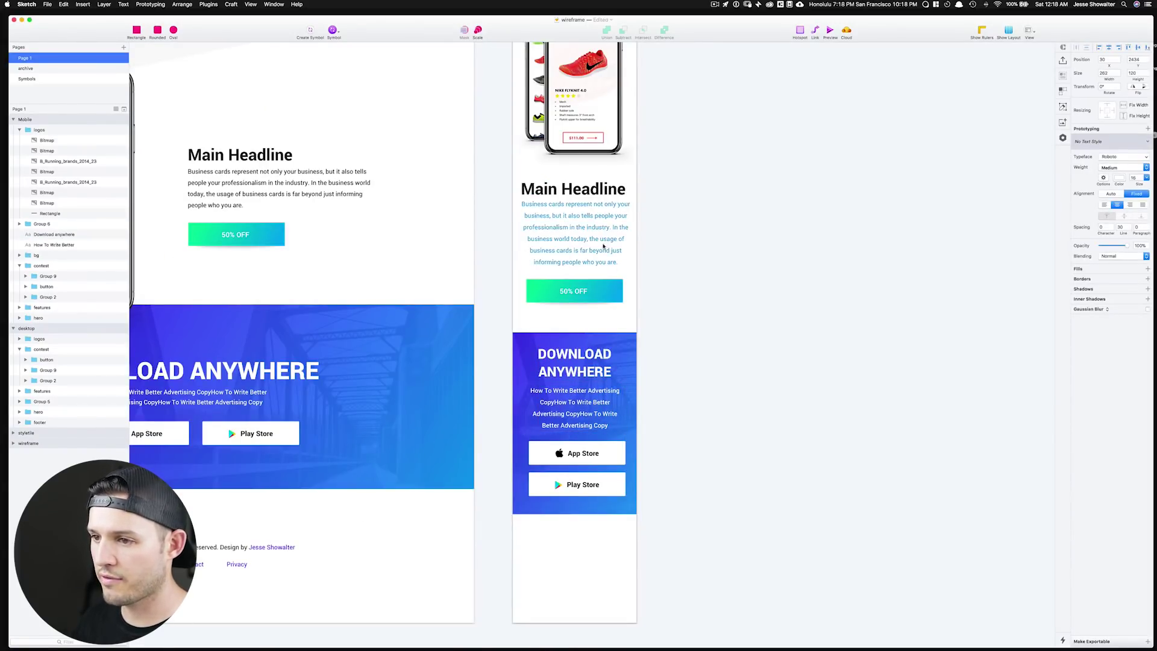
# Nudge the business cards paragraph under the mobile Main Headline down about 13 px.
pyautogui.click(603, 246)
pyautogui.press('Down')
pyautogui.press('Down')
pyautogui.press('Down')
pyautogui.press('Down')
pyautogui.press('Down')
pyautogui.press('Down')
pyautogui.press('Down')
pyautogui.press('Down')
pyautogui.press('Down')
pyautogui.press('Down')
pyautogui.press('Down')
pyautogui.press('Down')
pyautogui.press('Down')
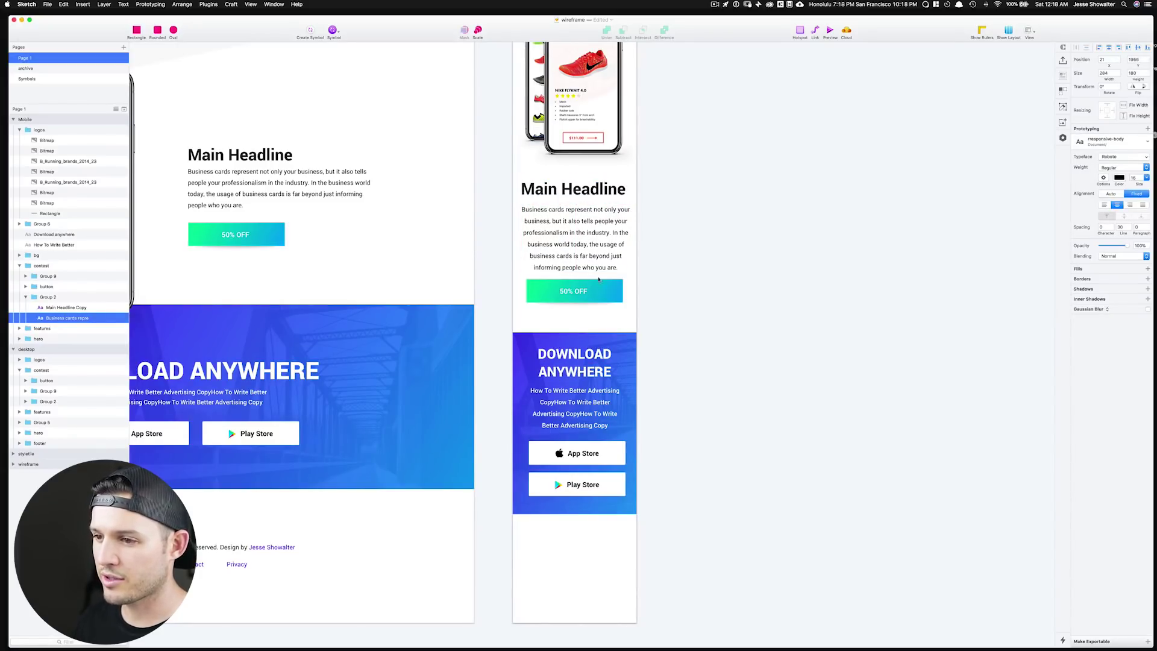
# Move the mobile 50% OFF button down about 20 px and check the text spacing in the shoe feature card.
pyautogui.click(580, 298)
pyautogui.keyDown('super'); pyautogui.click(580, 246); pyautogui.keyUp('super')
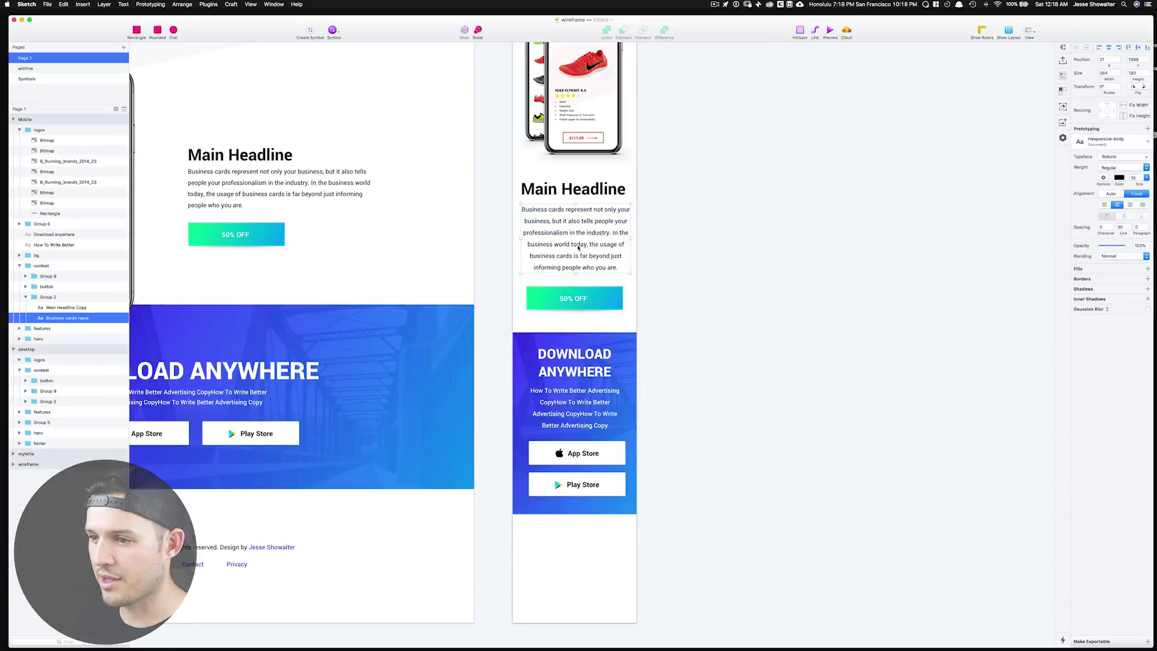
pyautogui.click(721, 387)
pyautogui.scroll(10, 695, 377)
pyautogui.keyDown('super'); pyautogui.click(563, 275); pyautogui.keyUp('super')
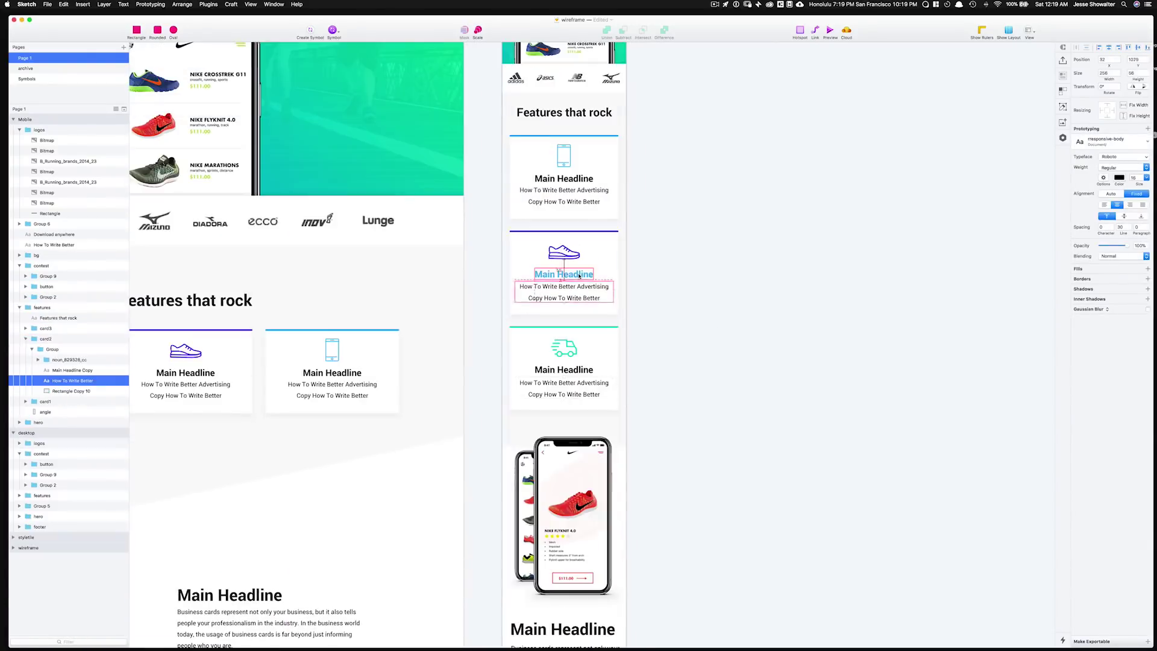
# Copy the desktop footer with its copyright text and links onto the mobile artboard below the download section.
pyautogui.scroll(-10, 695, 376)
pyautogui.click(330, 413)
pyautogui.press('super+c')
pyautogui.press('super+v')
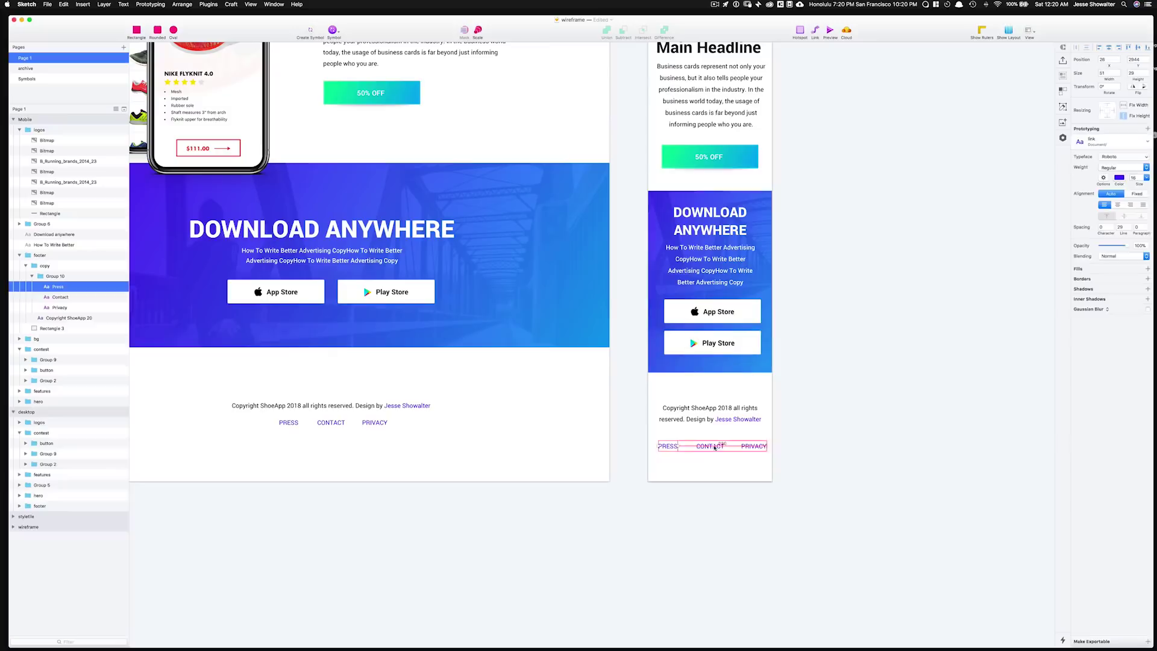
# Tighten the spacing of the PRESS, CONTACT and PRIVACY links within the mobile footer.
pyautogui.click(753, 446)
pyautogui.press('Escape')
pyautogui.press('Escape')
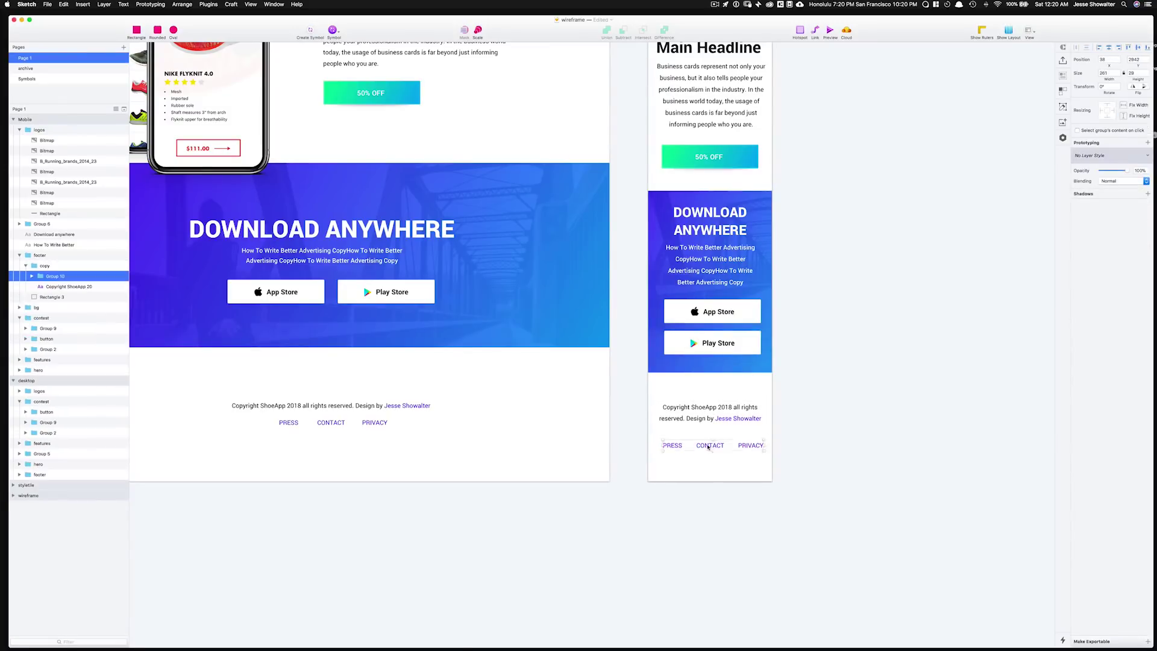
# Save the document and bring the desktop and mobile artboards into view side by side with nothing selected.
pyautogui.click(785, 364)
pyautogui.press('super+minus')
pyautogui.scroll(5, 768, 325)
pyautogui.press('super+s')
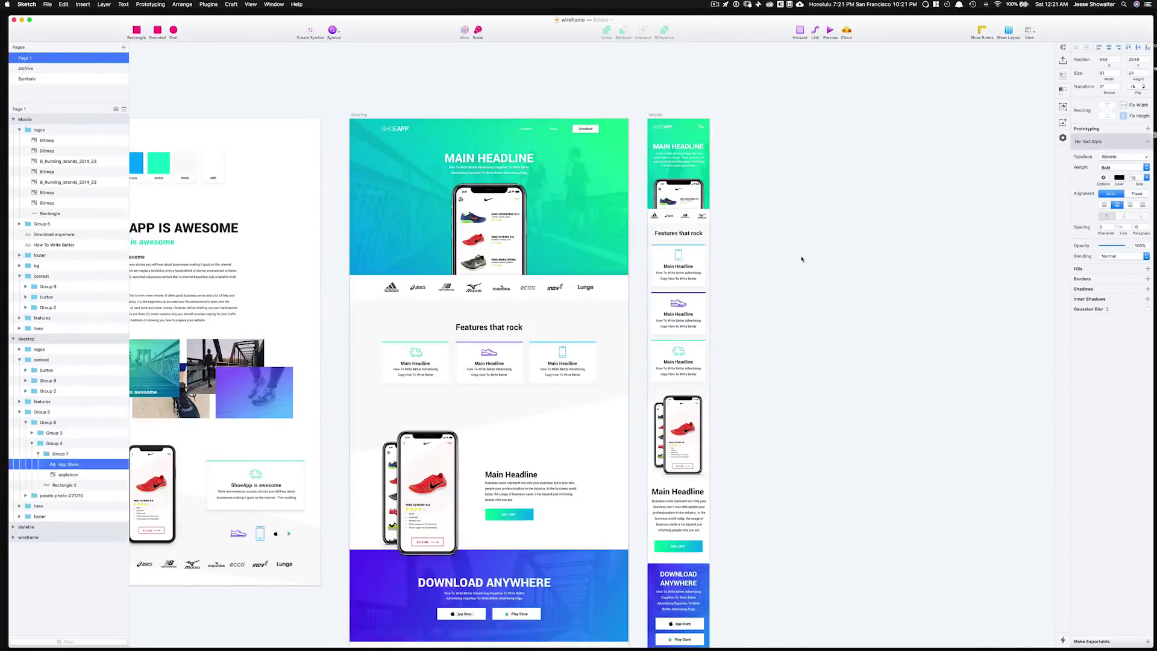
pyautogui.click(793, 182)
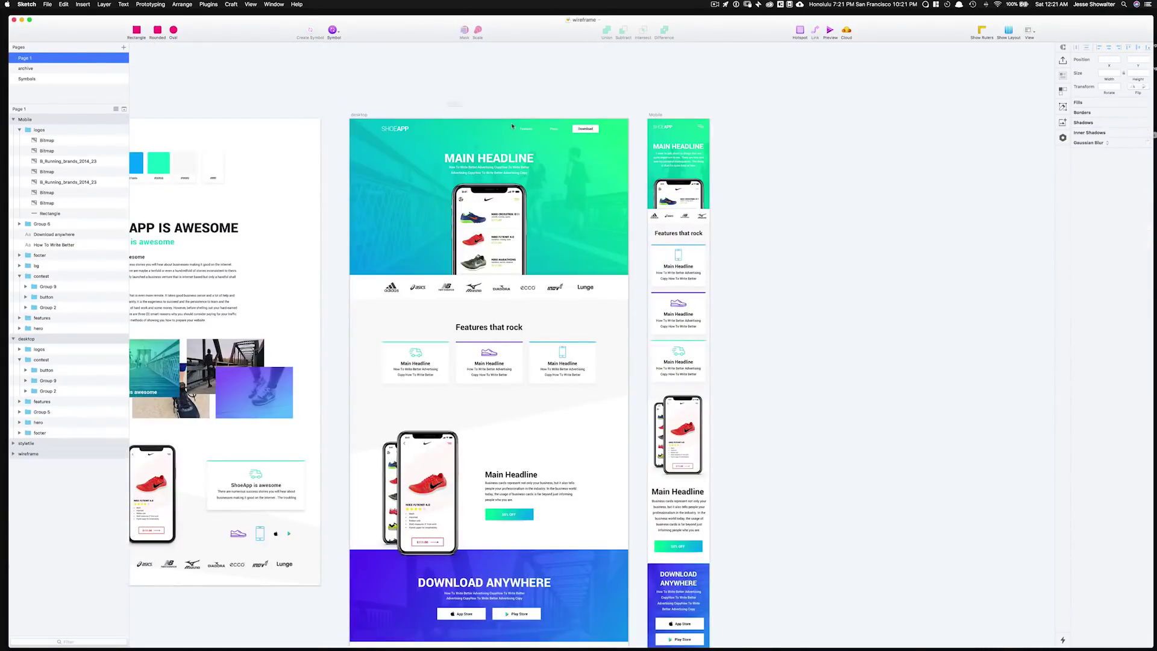